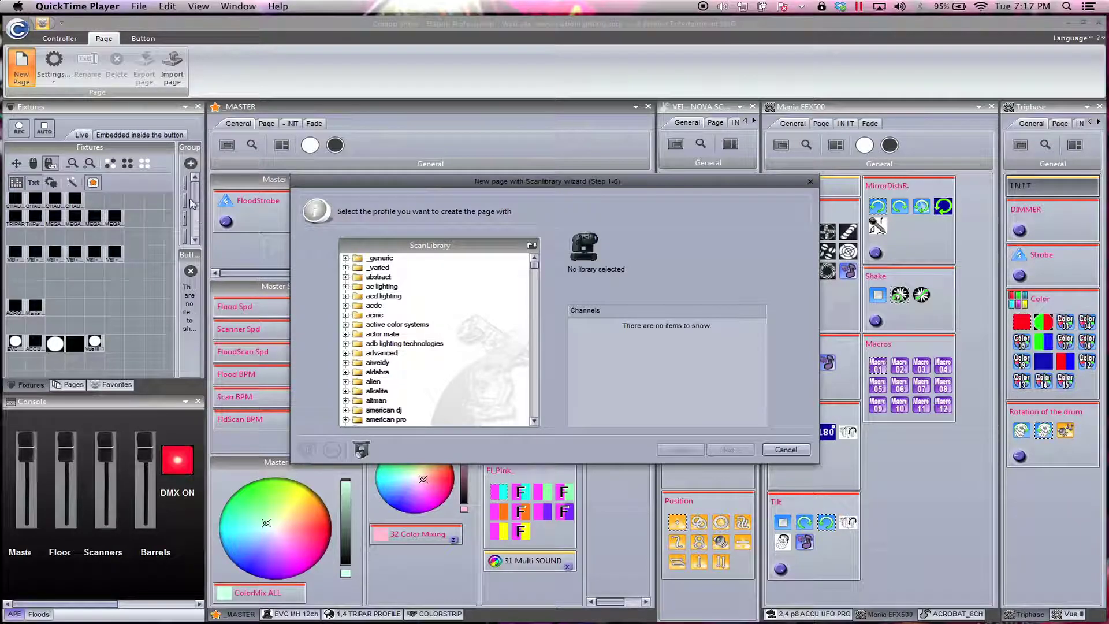
Step: Open the American DJ Mega Series MEGA TRIPAR fixture profile to view its modes
left_click(345, 410)
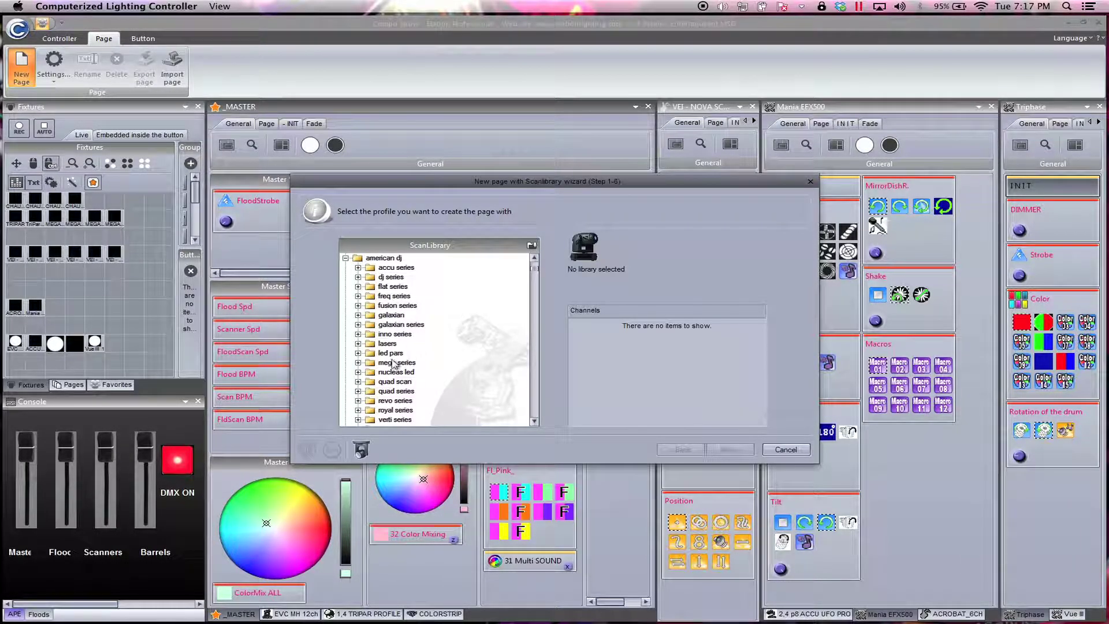
left_click(358, 362)
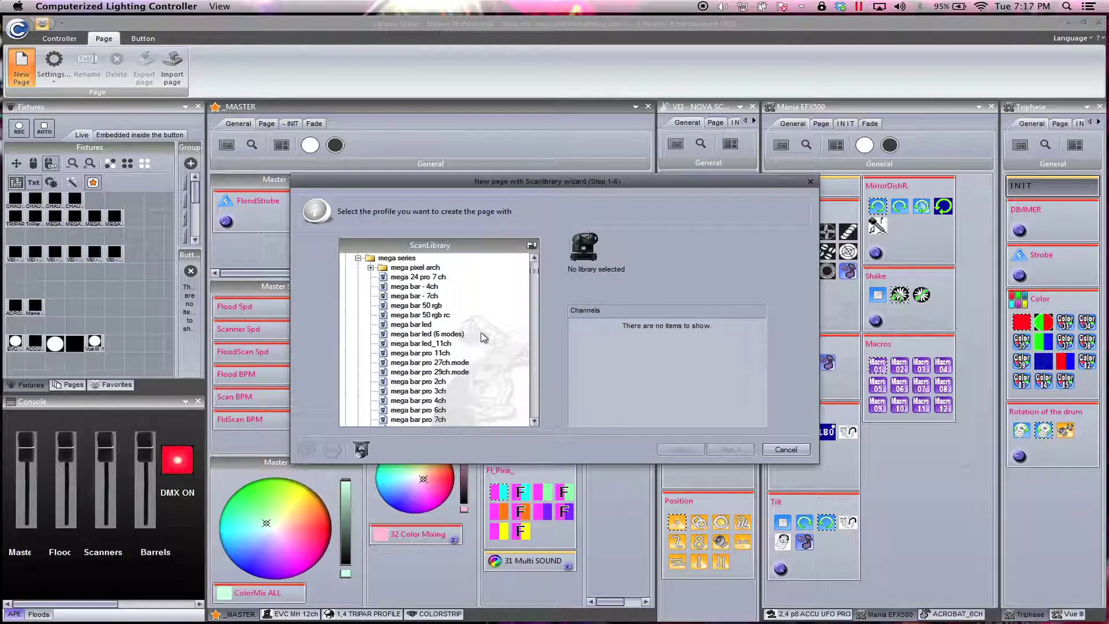
left_click(535, 422)
left_click(535, 423)
left_click(535, 423)
left_click(534, 423)
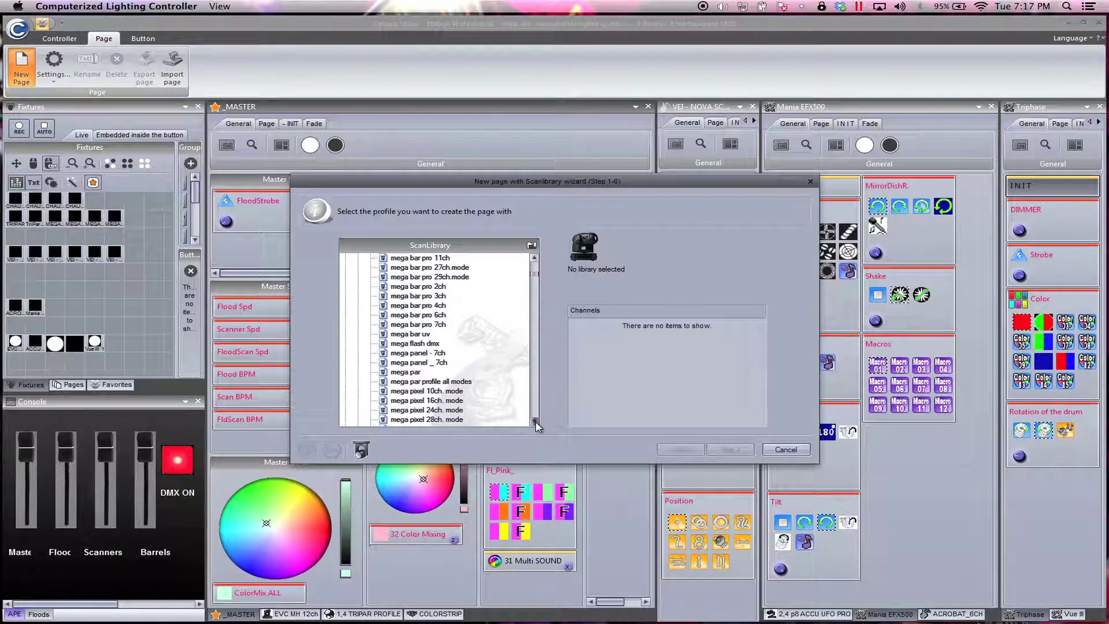
left_click(534, 423)
scroll(537, 426, "down", 4)
double_click(418, 353)
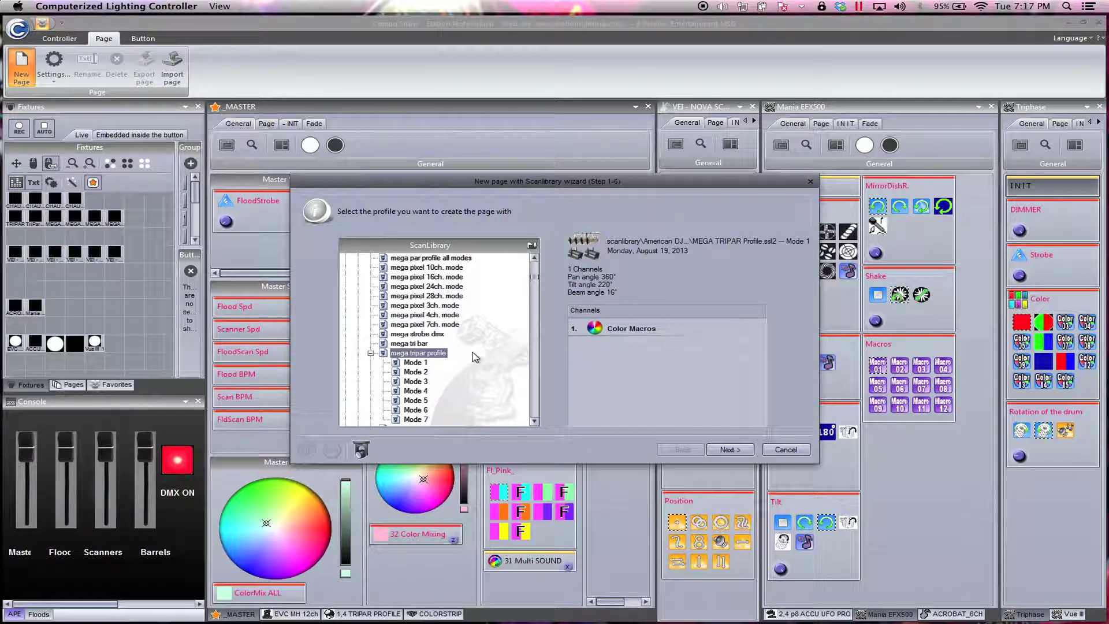
Step: Select the 7-channel Mode 7 and continue to DMX patching
left_click(414, 420)
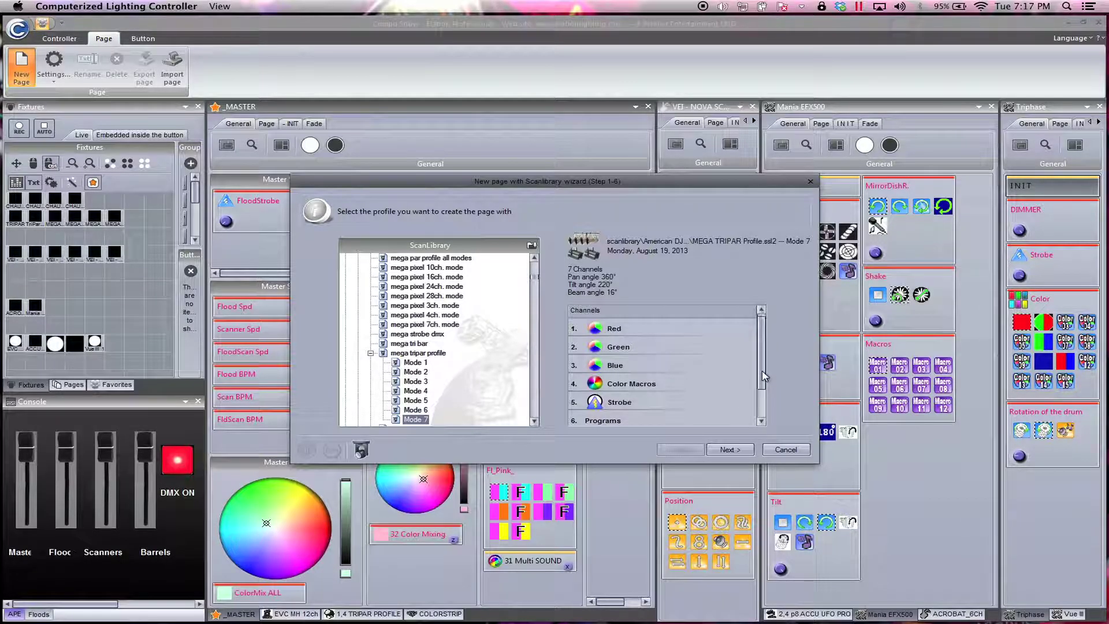
left_click_drag(760, 371, 763, 417)
left_click(729, 449)
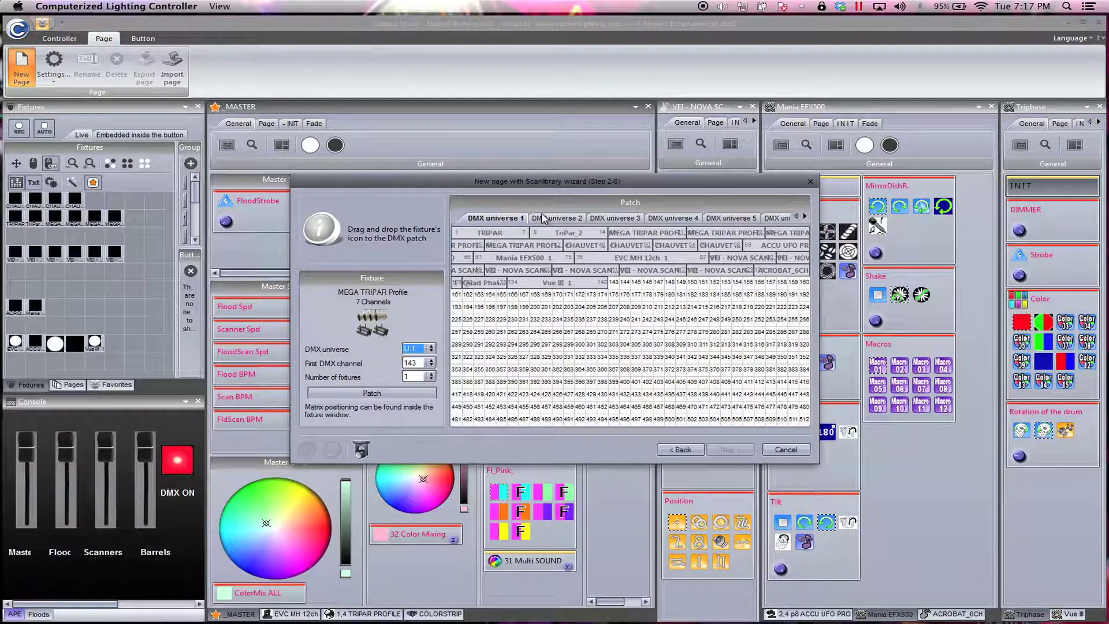
Step: Patch 20 MEGA TRIPAR fixtures on DMX universe 2 and continue to the presets step
left_click(536, 218)
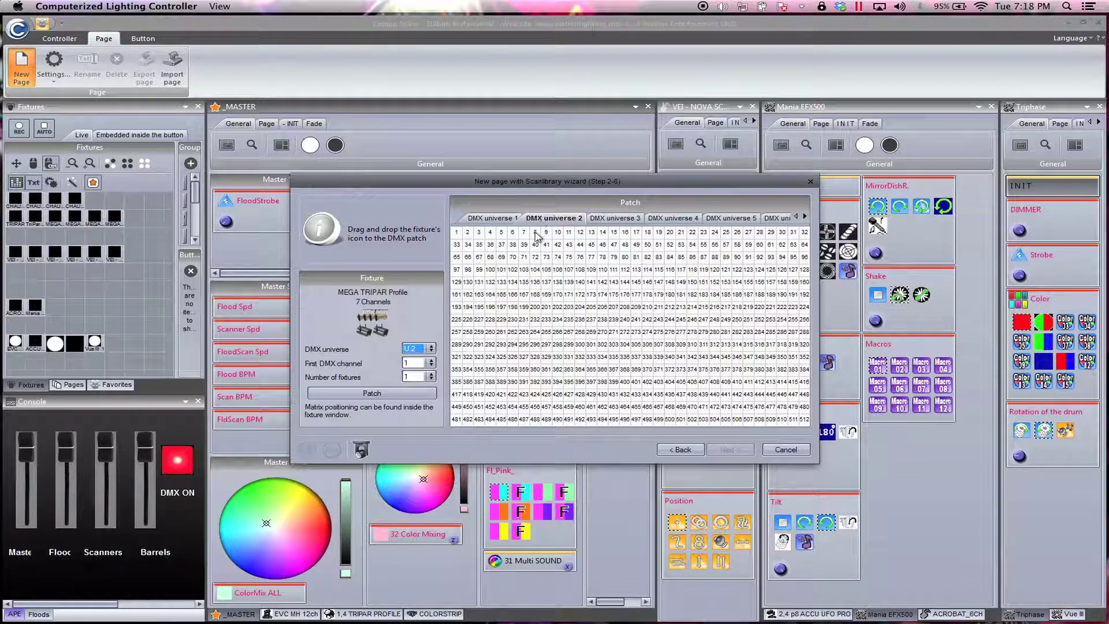
left_click(422, 377)
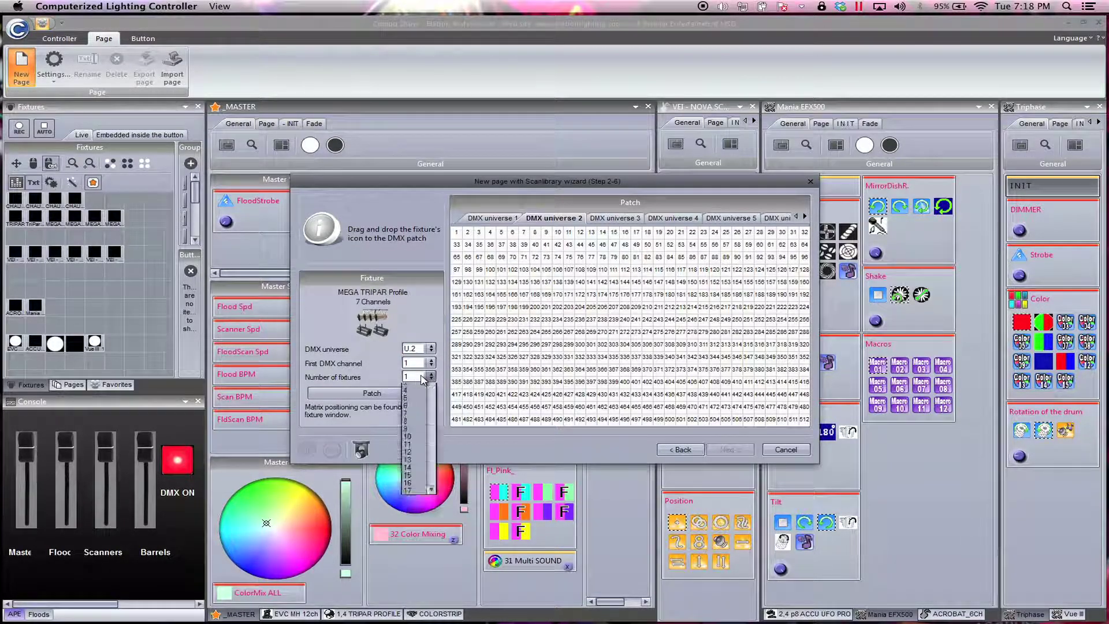
left_click(431, 512)
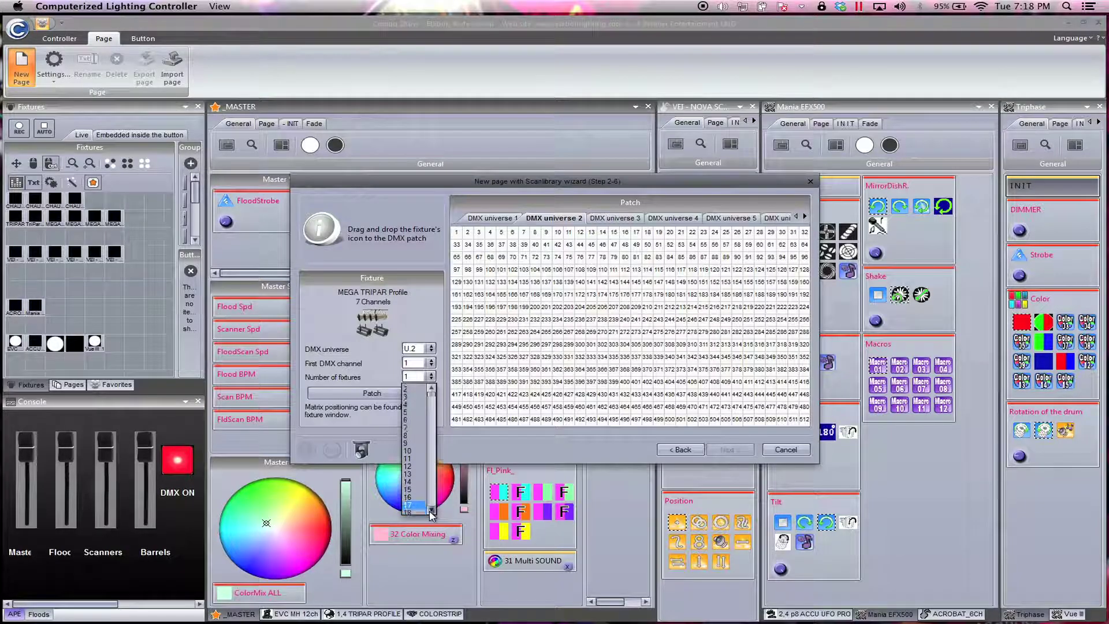
left_click(431, 512)
left_click(411, 507)
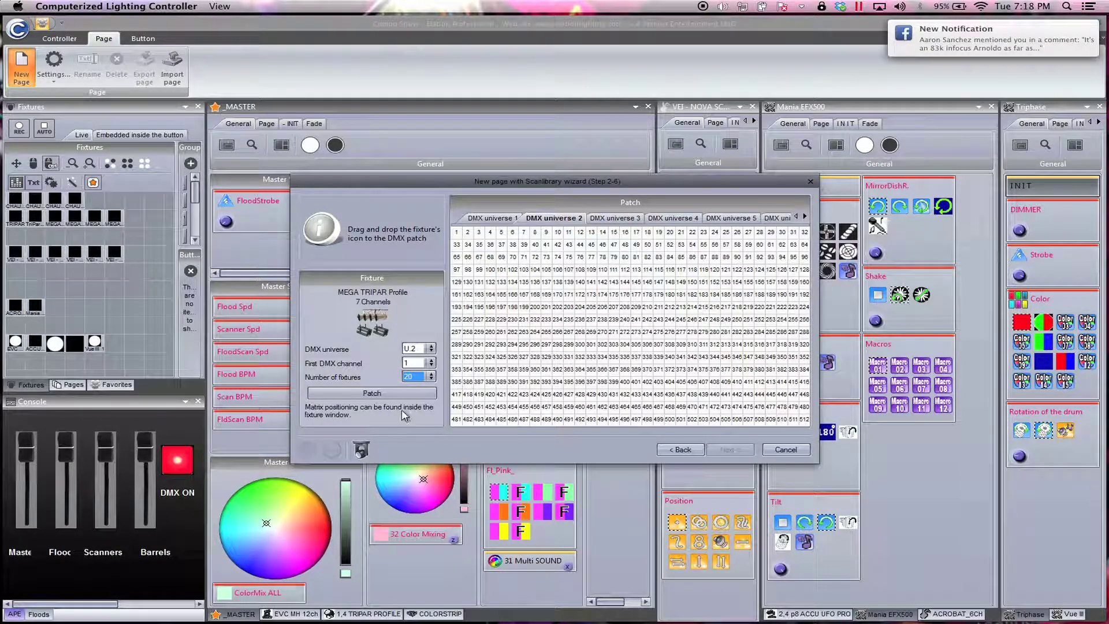
left_click(395, 395)
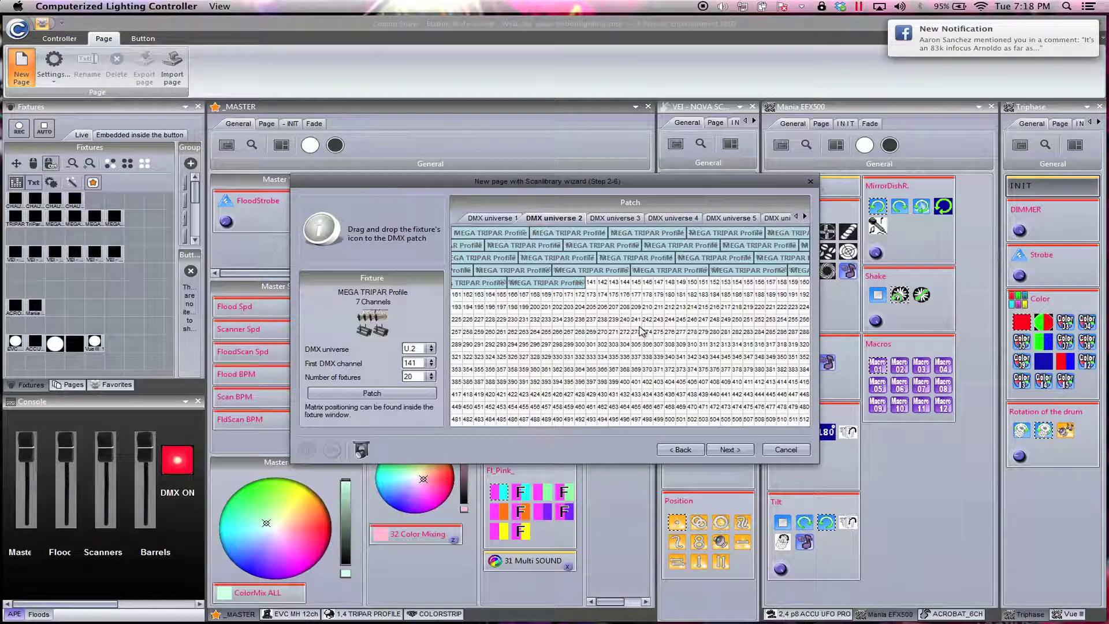
left_click(726, 450)
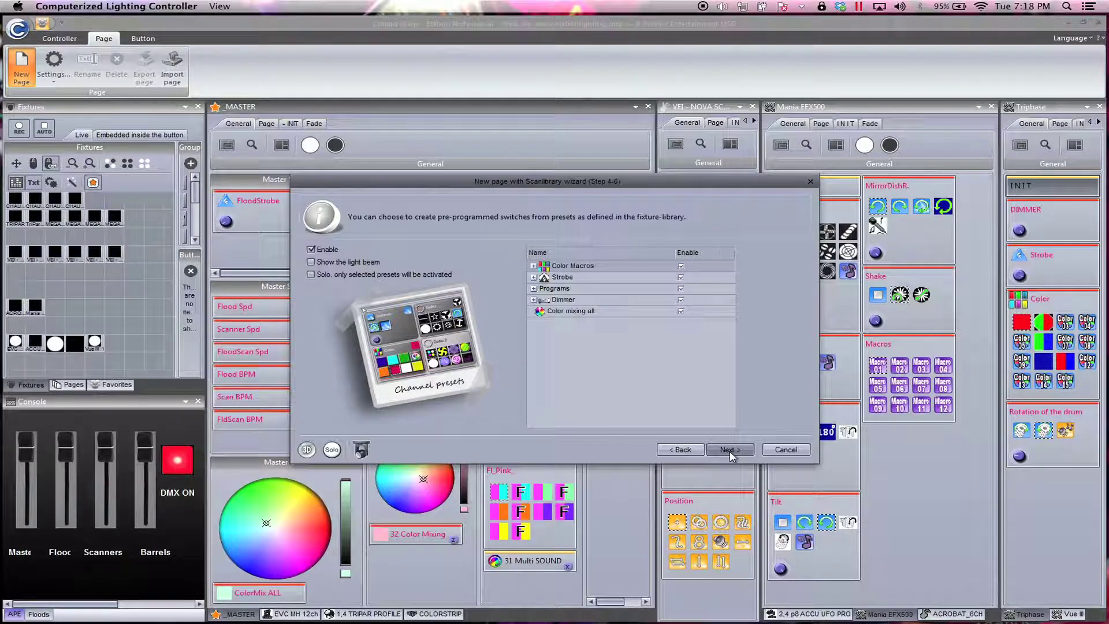
Step: Keep the default presets, name the page 'WALL TriPar', finish, and make it the active page
left_click(731, 453)
left_click(730, 449)
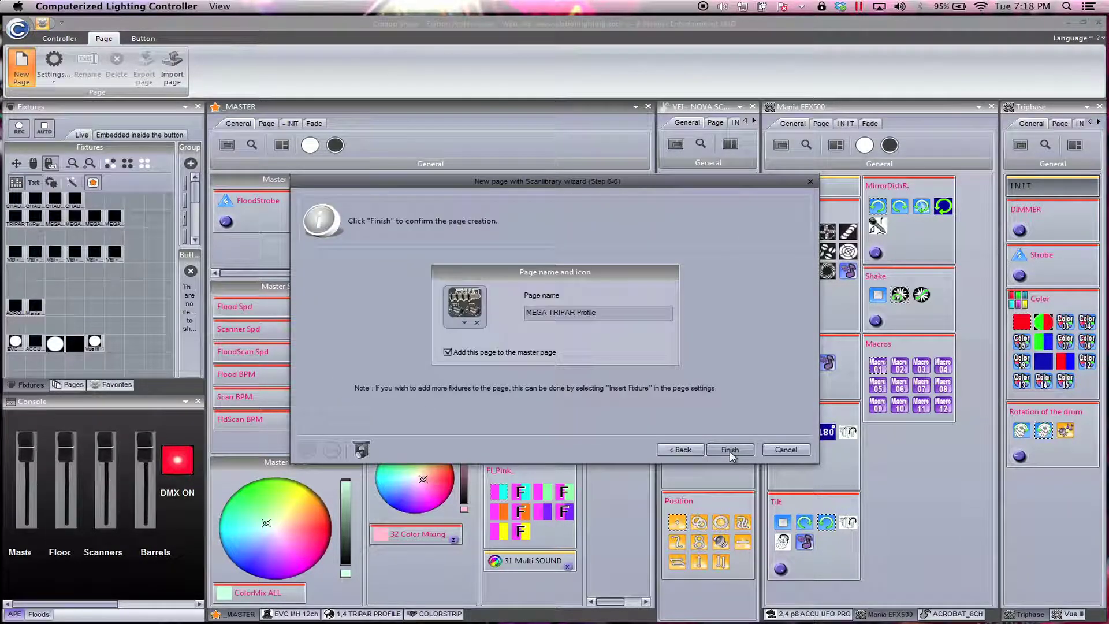
triple_click(616, 312)
type("WALL T")
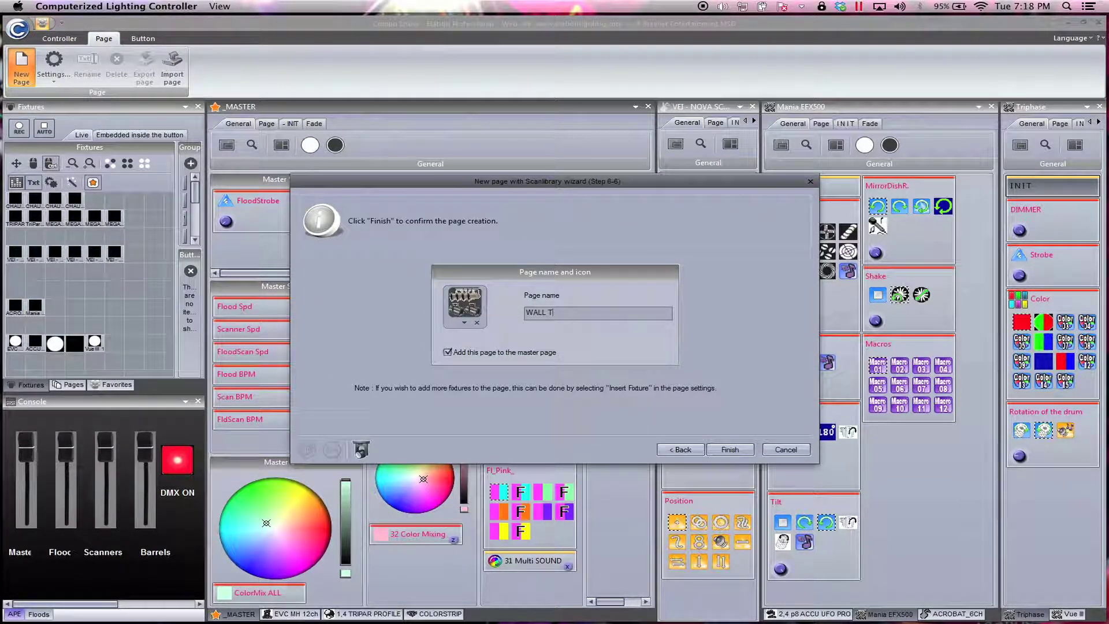
type("riPar")
left_click(733, 450)
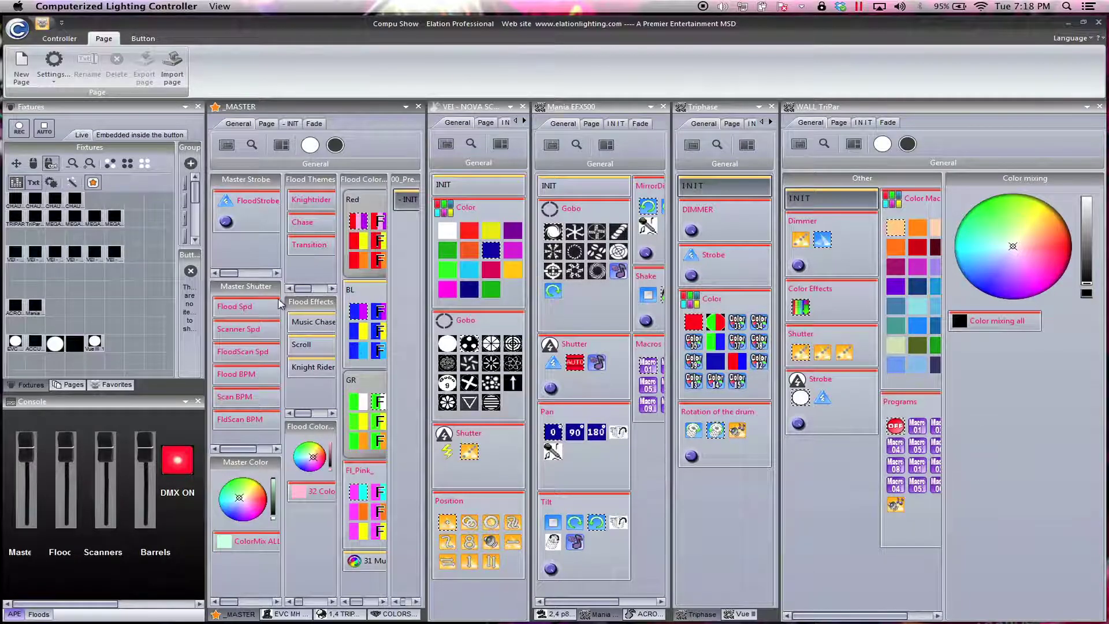
left_click(822, 109)
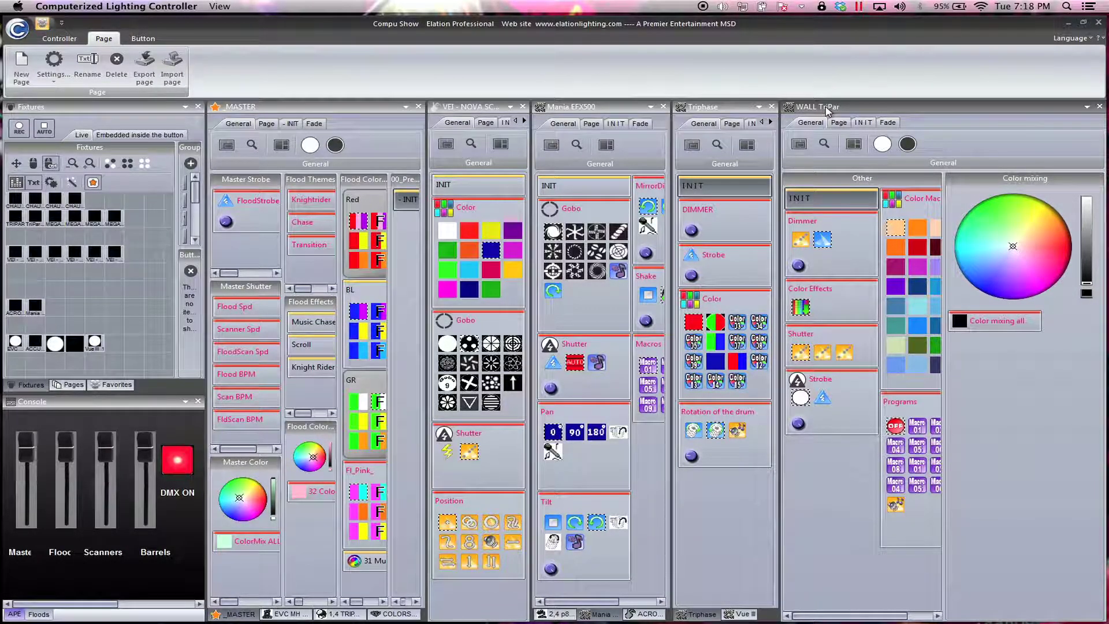
Step: Show only this page's fixtures and drag the TriPar icons into rows of five
left_click(93, 183)
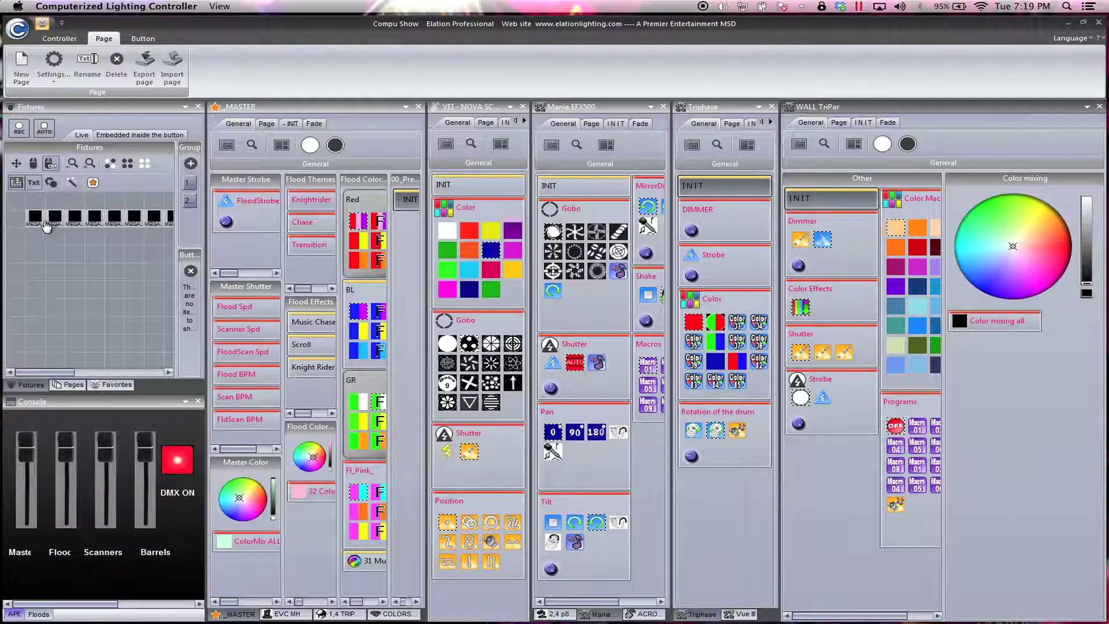
left_click(114, 221)
left_click(16, 164)
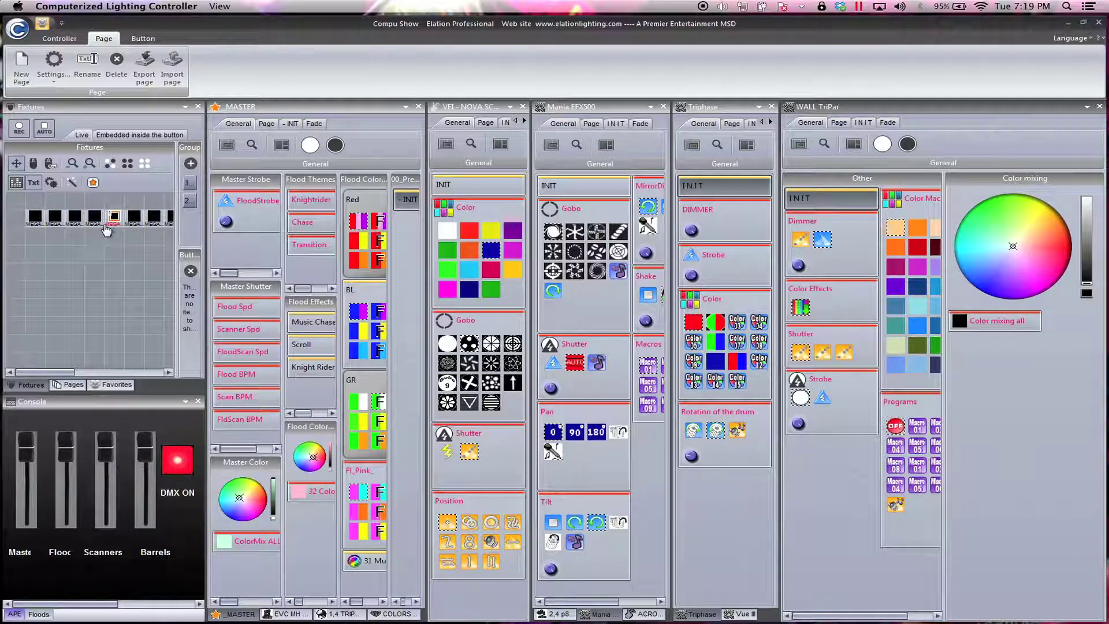
left_click_drag(101, 226, 26, 243)
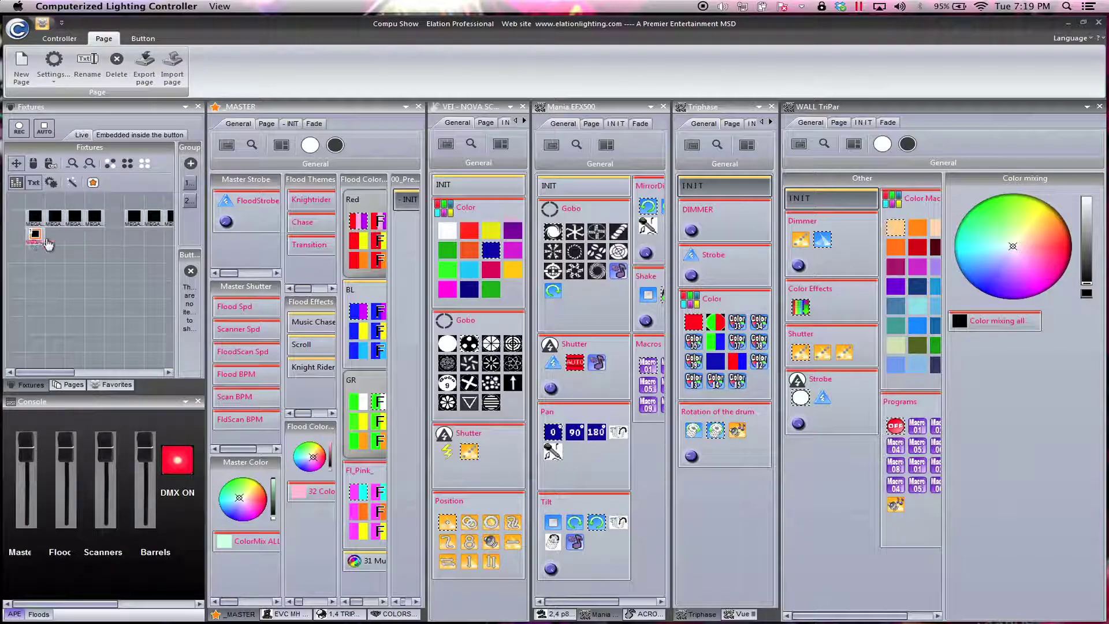
left_click_drag(138, 225, 59, 243)
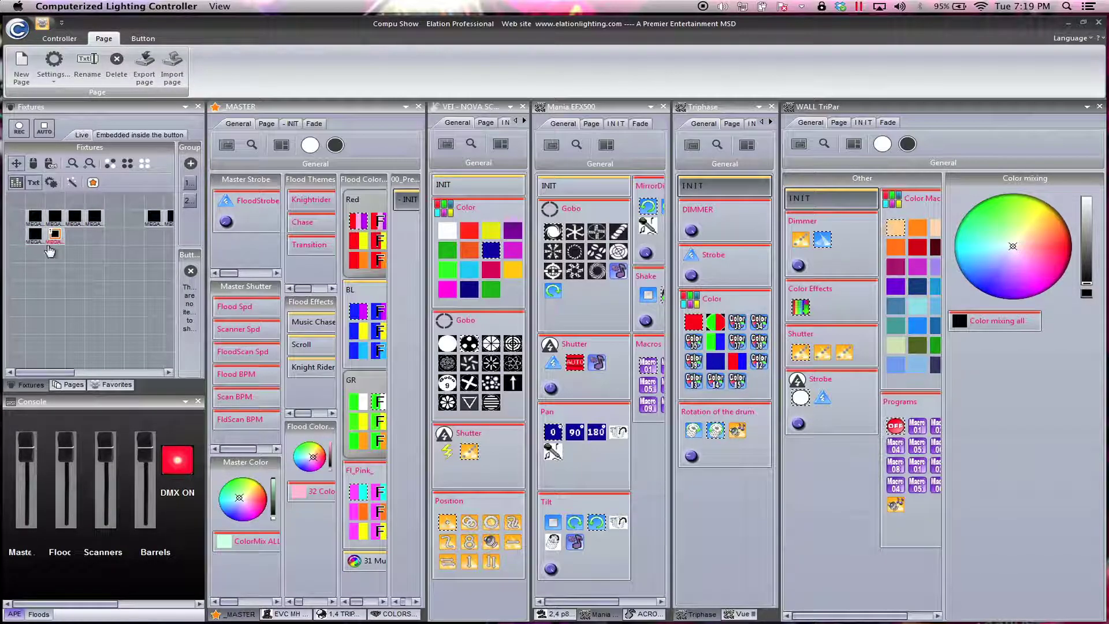
left_click_drag(58, 372, 75, 372)
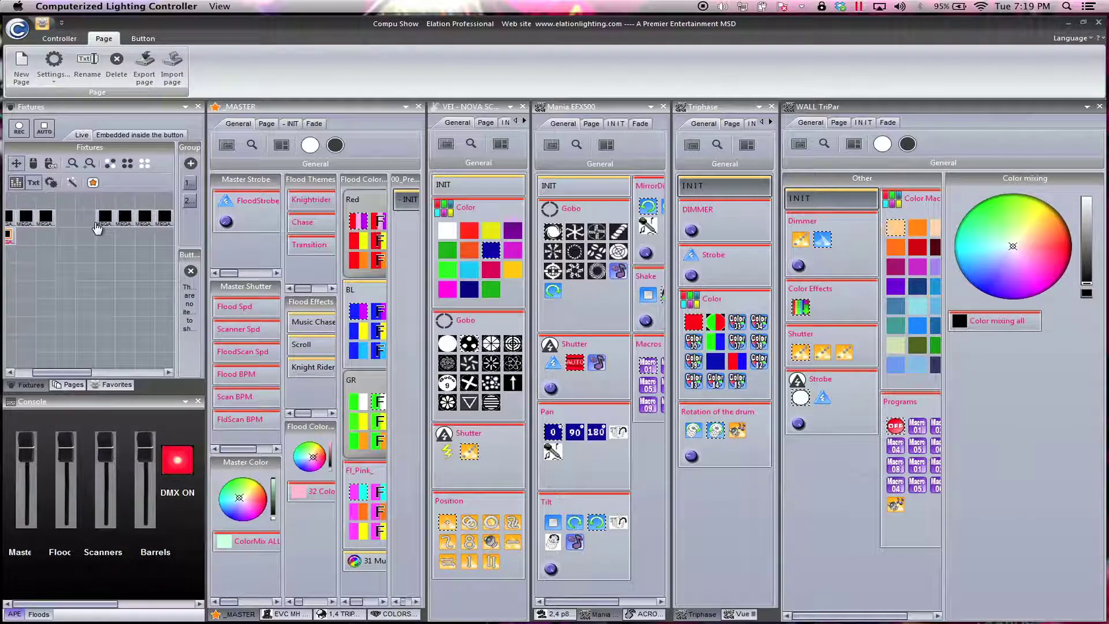
left_click_drag(91, 230, 45, 242)
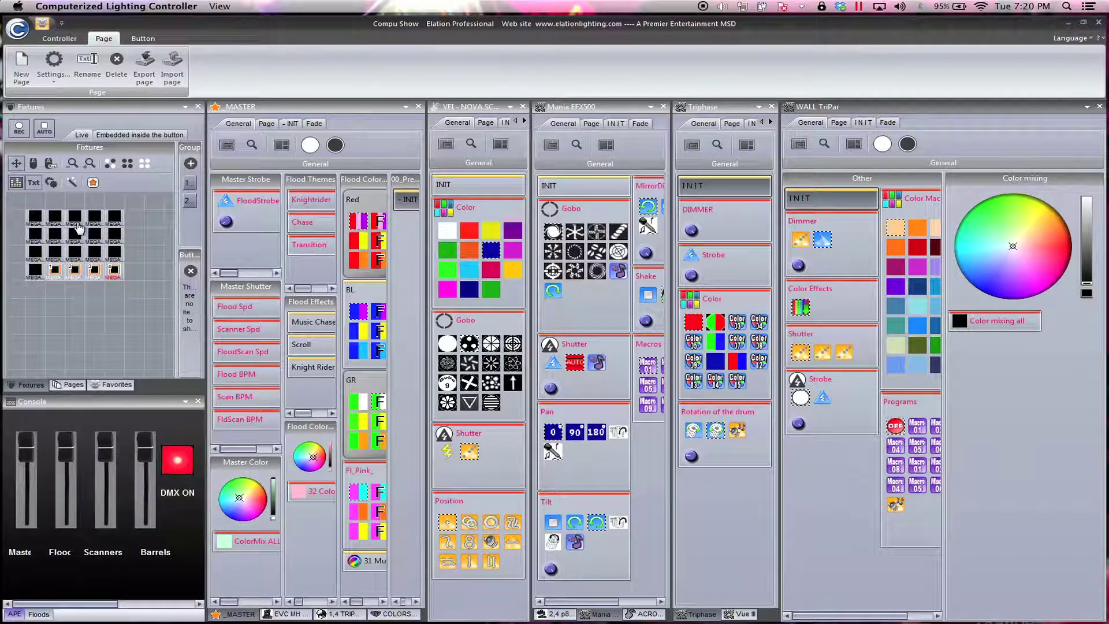
left_click(122, 283)
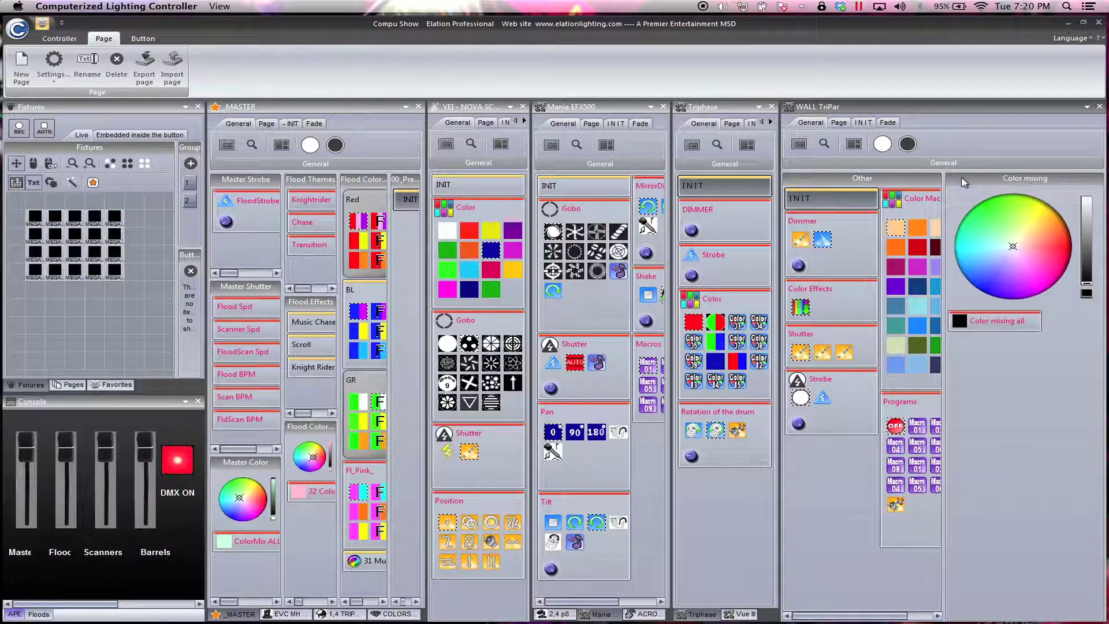
left_click(1087, 106)
Step: In the page's layer settings, move the Strobe and Shutter buttons into the All zone
mouse_move(1079, 132)
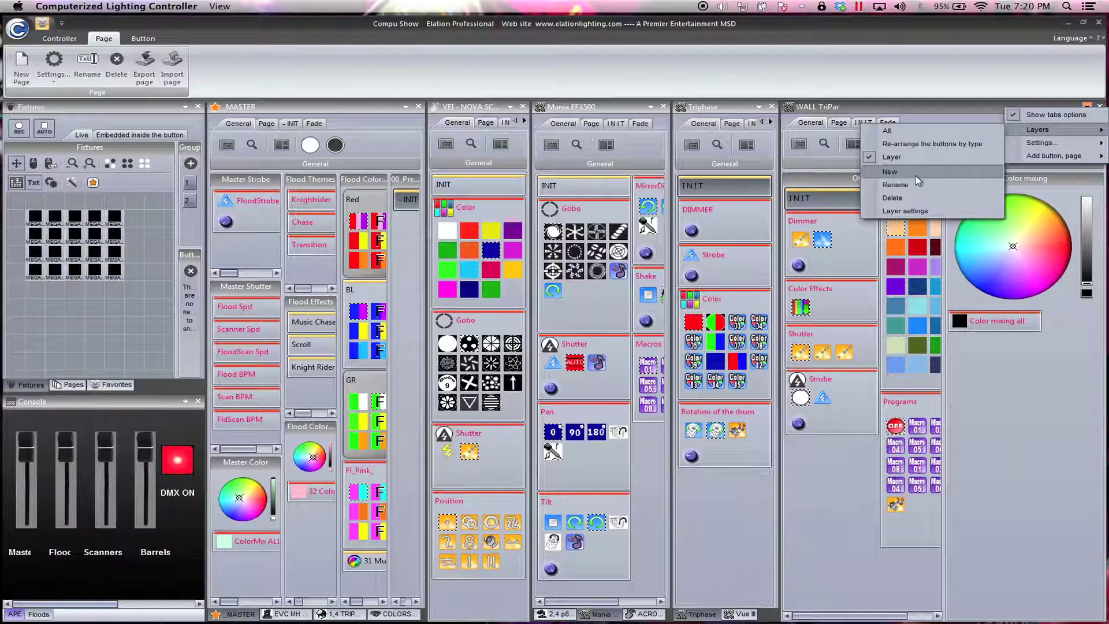
left_click(912, 211)
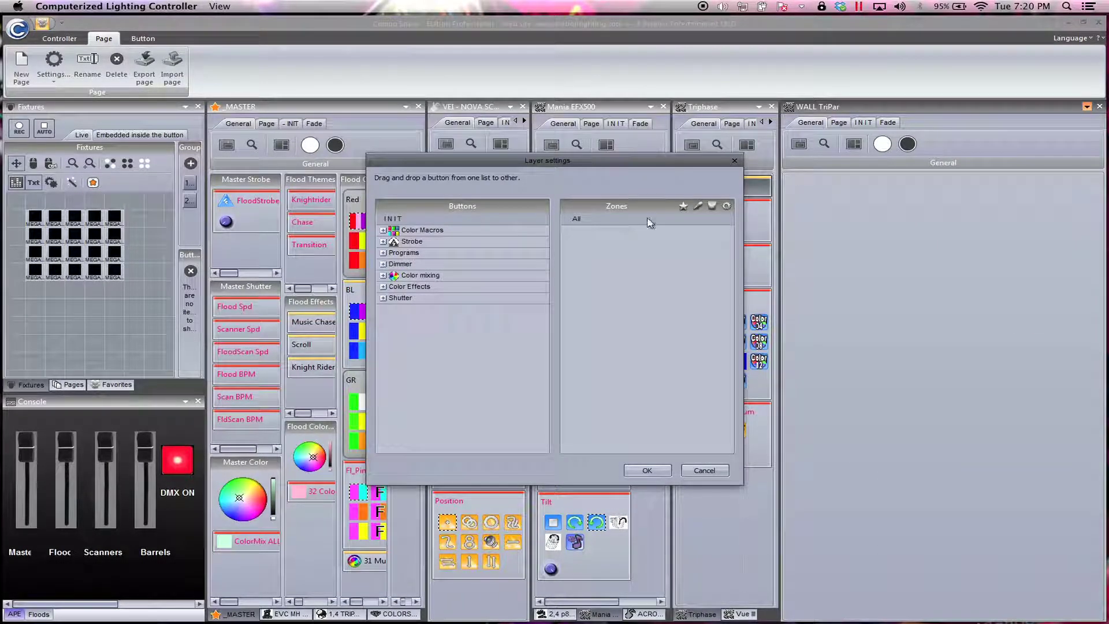
left_click(400, 243)
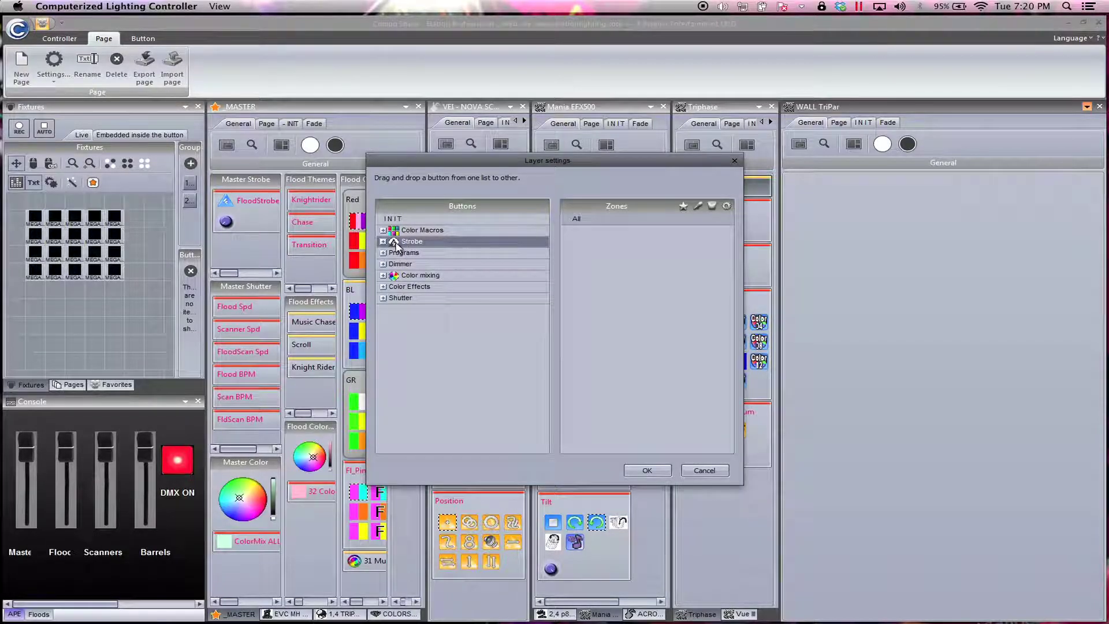
left_click_drag(396, 245, 579, 226)
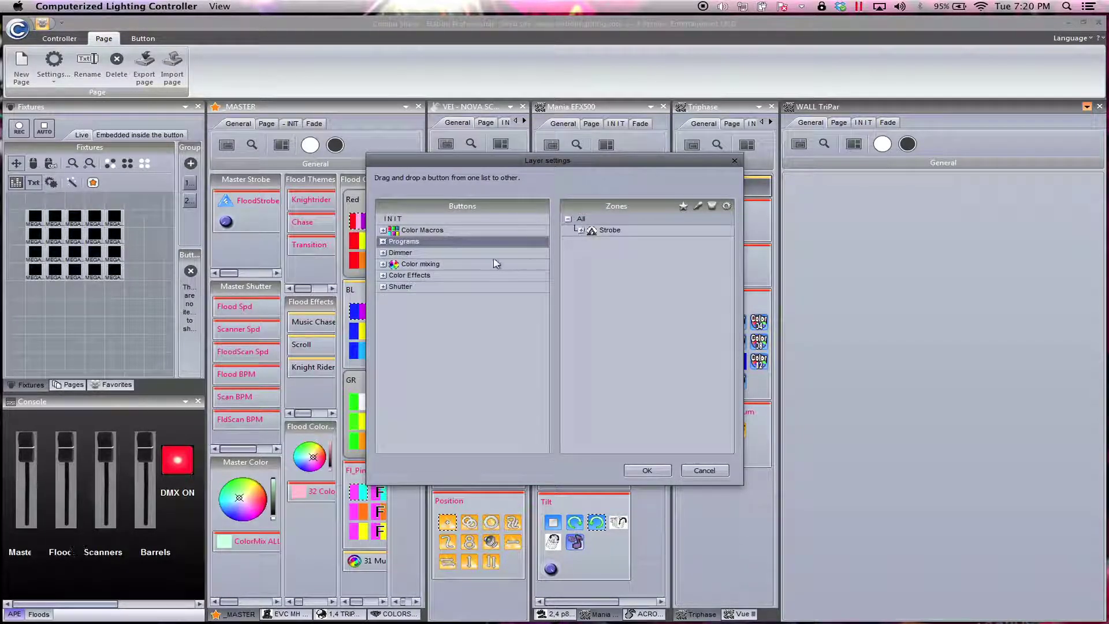
left_click_drag(401, 287, 595, 227)
left_click_drag(405, 253, 592, 231)
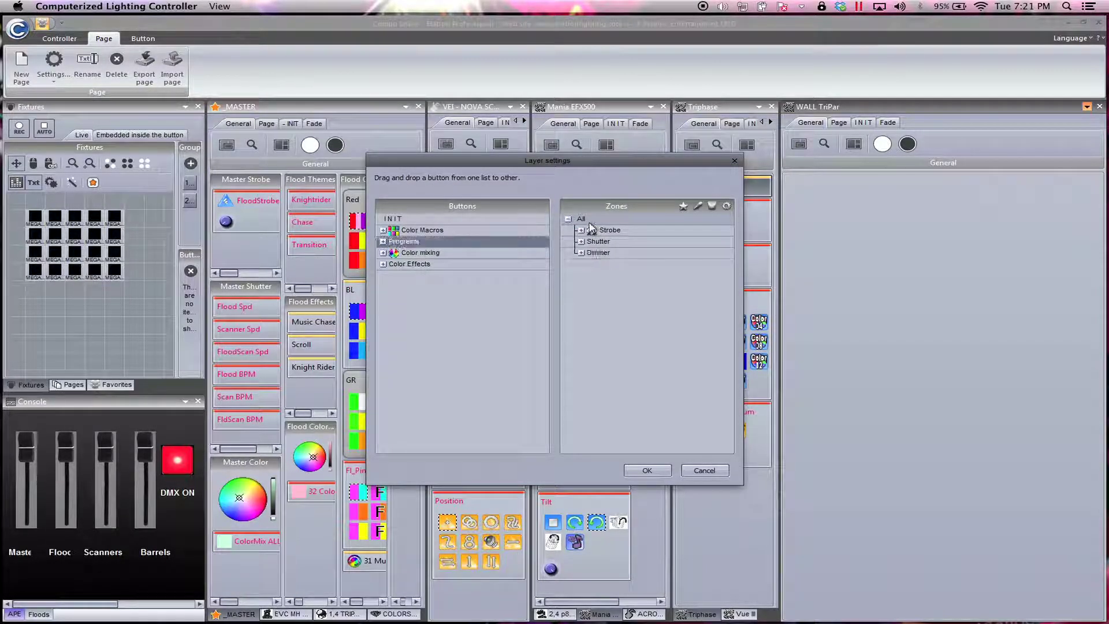
Step: Add new zones named 'Wall Scenes' and 'ColorMix', moving Color mixing into All
left_click(686, 207)
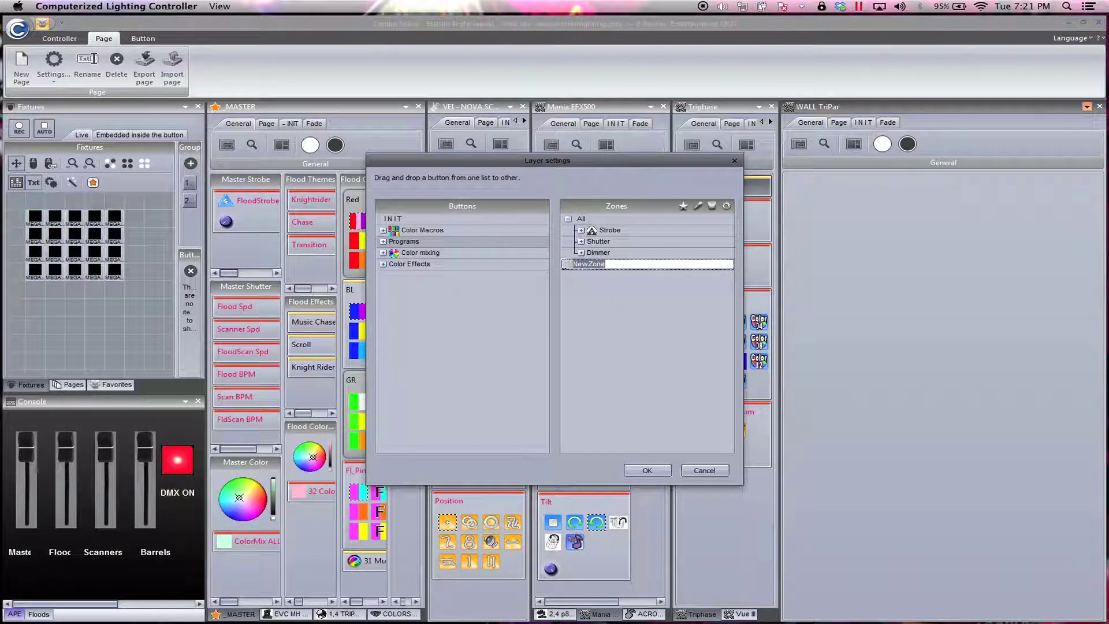
type("Wall Scenes")
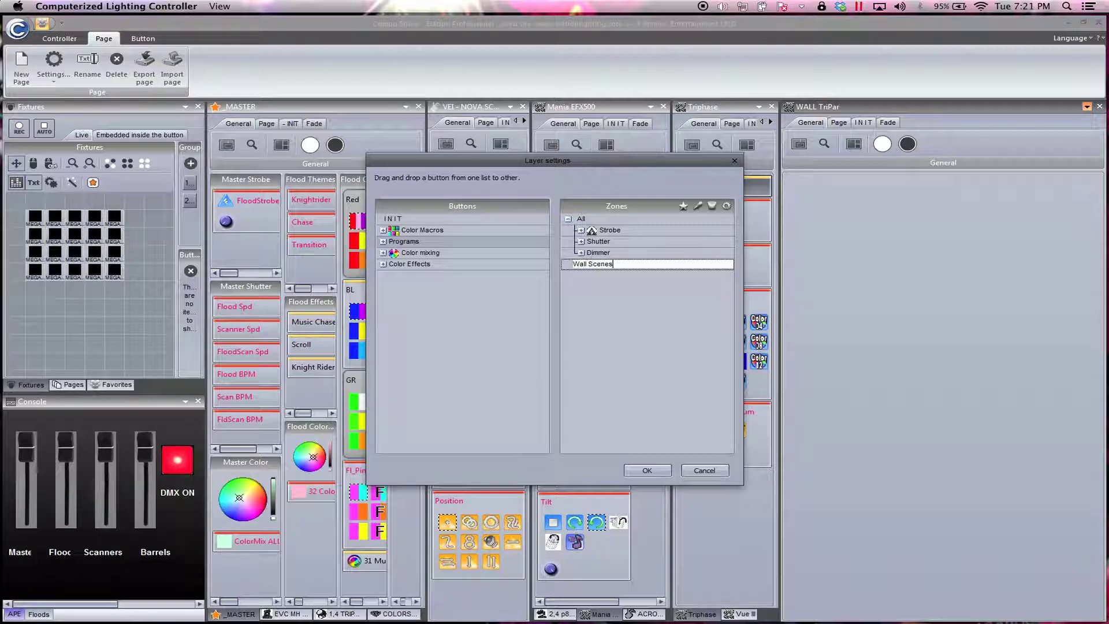
left_click_drag(410, 252, 600, 254)
left_click(683, 206)
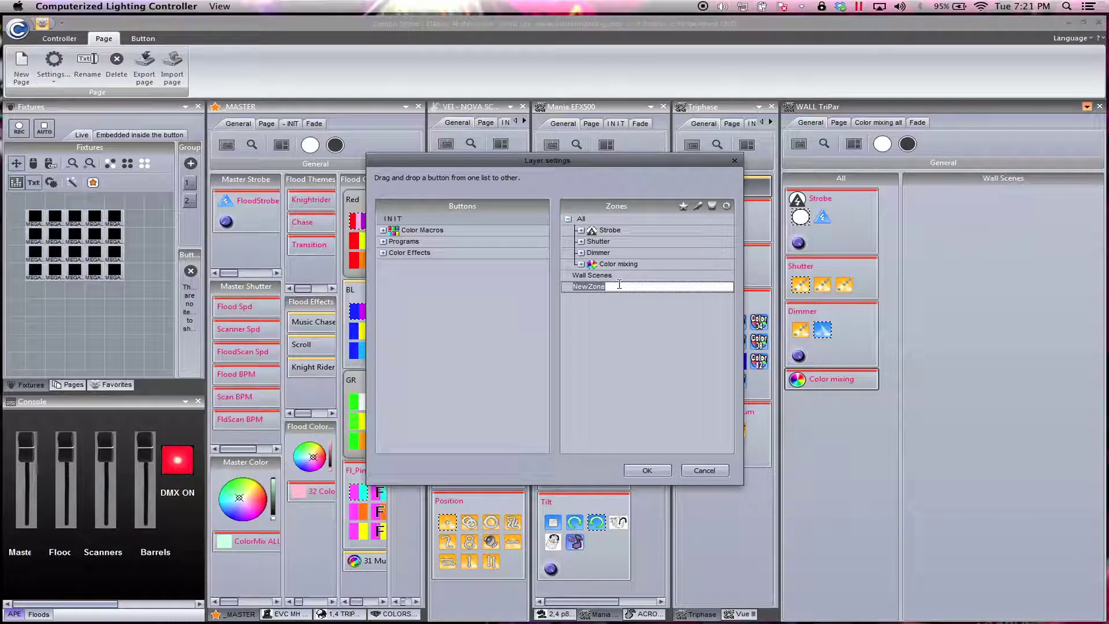
type("ColorMix")
key("Return")
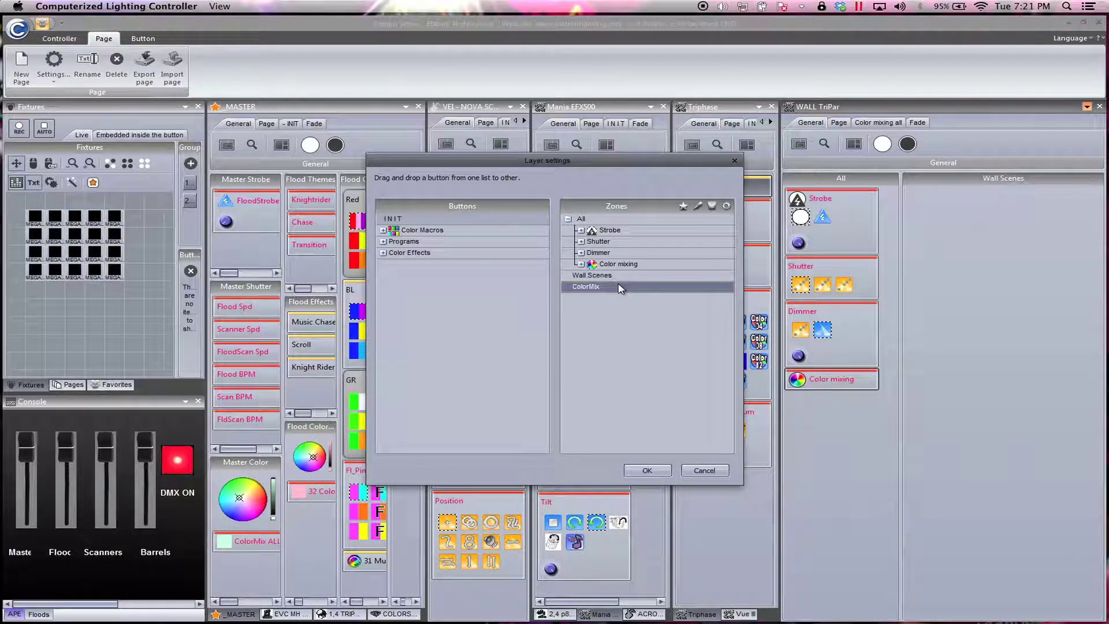
Step: Put the Color mixing button in ColorMix and dock that column below All
left_click(726, 206)
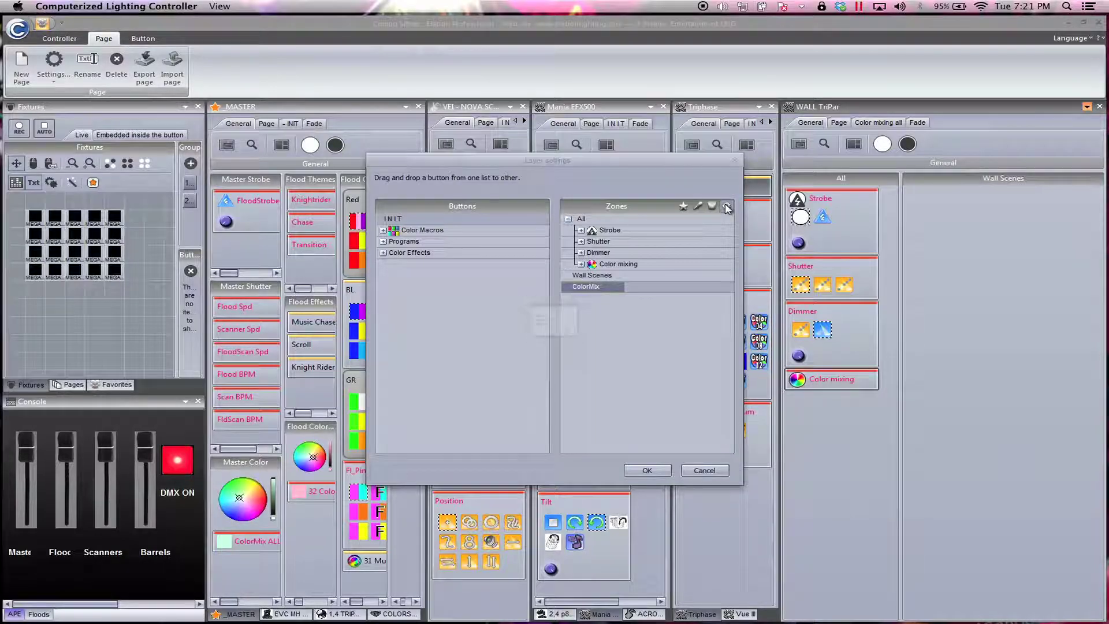
left_click(538, 356)
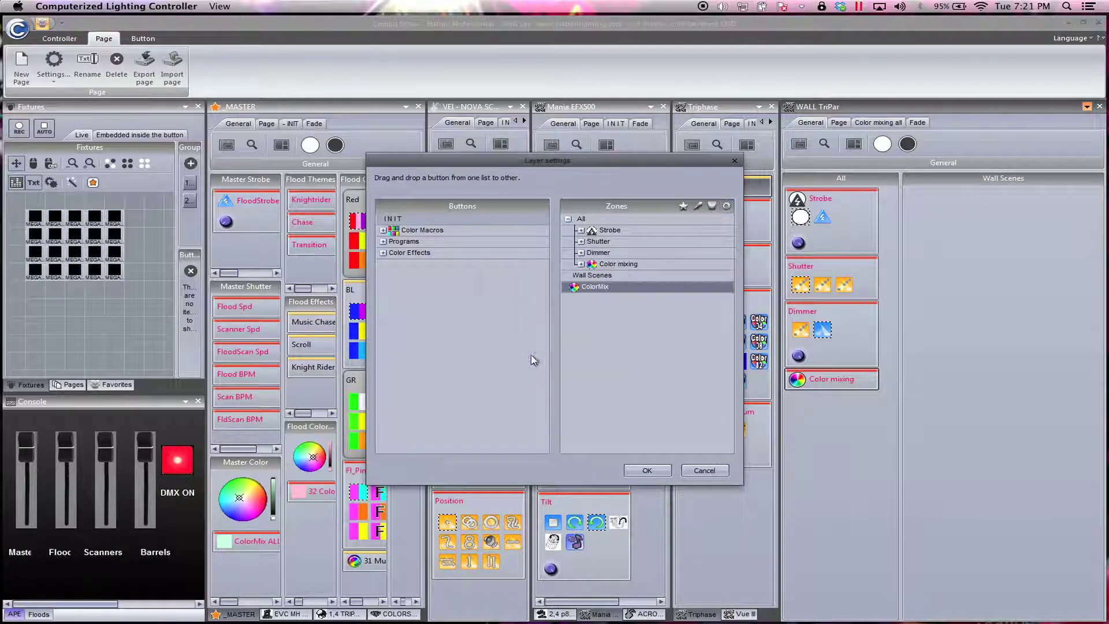
left_click_drag(614, 264, 605, 292)
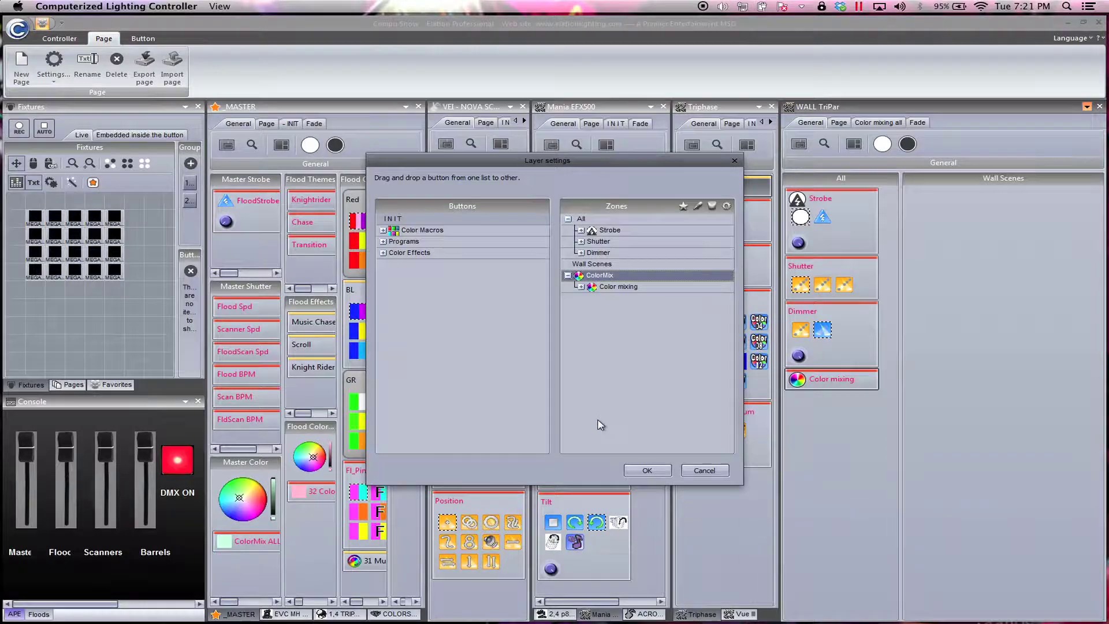
left_click(647, 470)
left_click_drag(1045, 181, 819, 399)
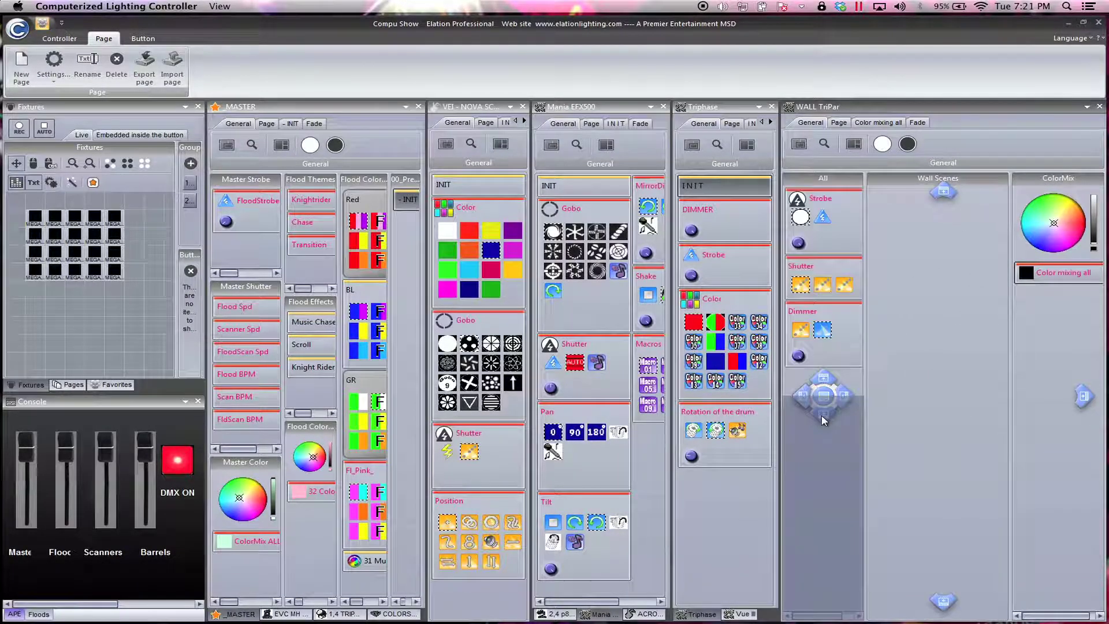
left_click_drag(824, 419, 824, 420)
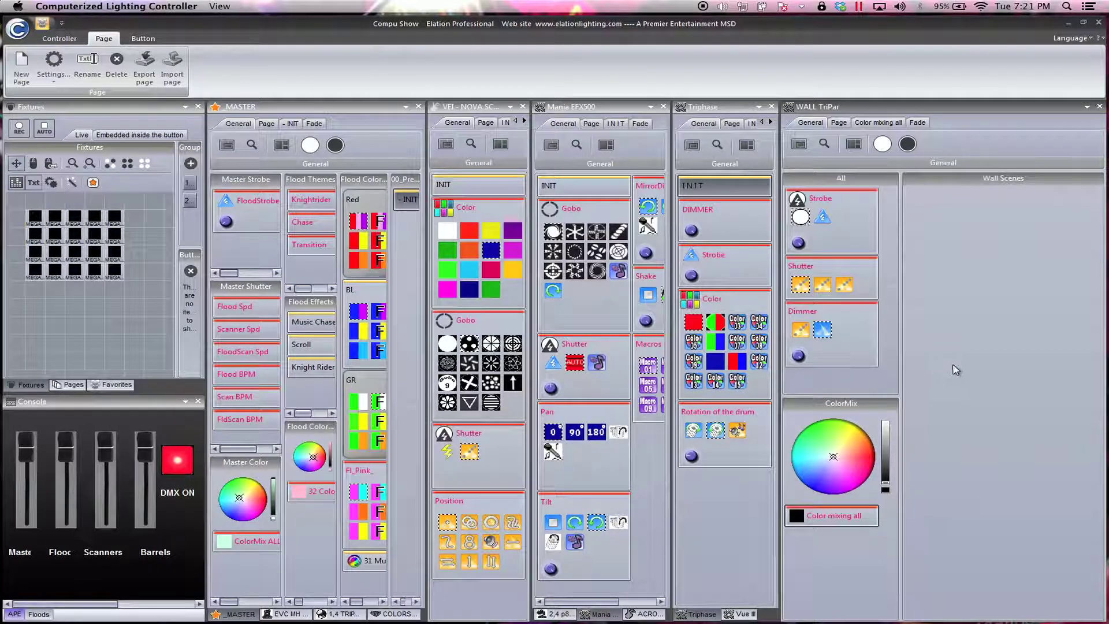
Step: Create an empty new scene button on the Wall Scenes layer and open it for editing
left_click(143, 38)
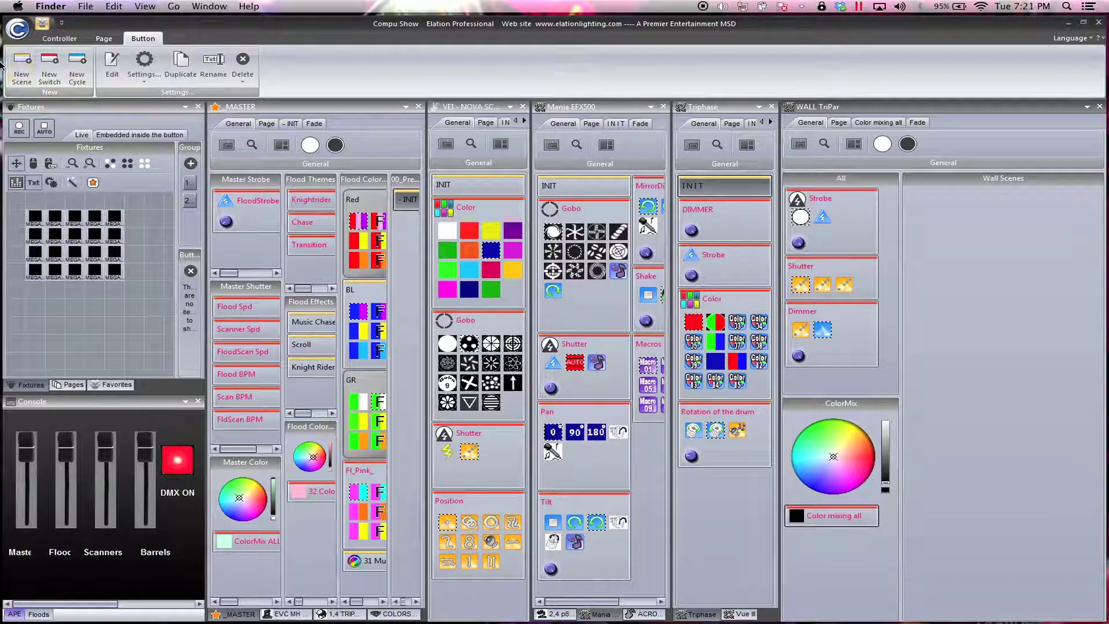
left_click(21, 67)
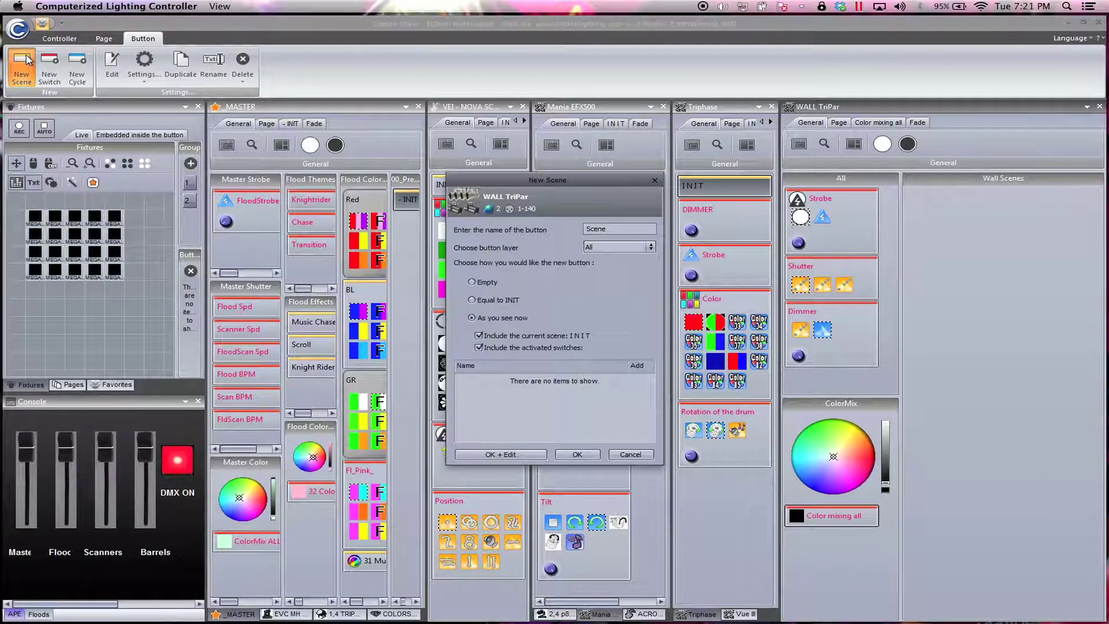
left_click(492, 301)
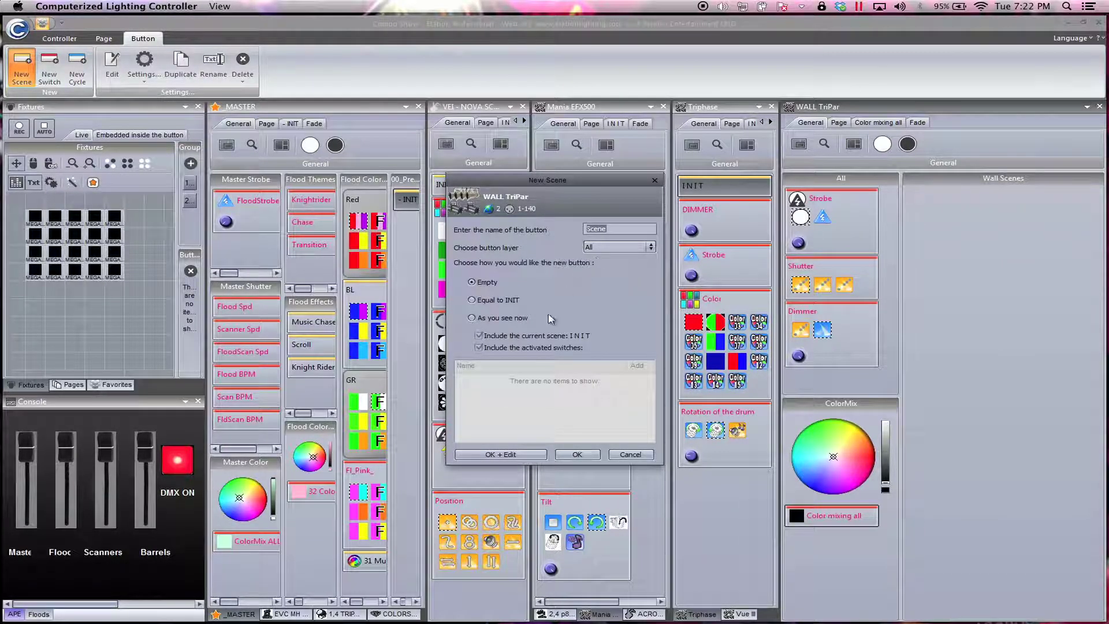
left_click(602, 248)
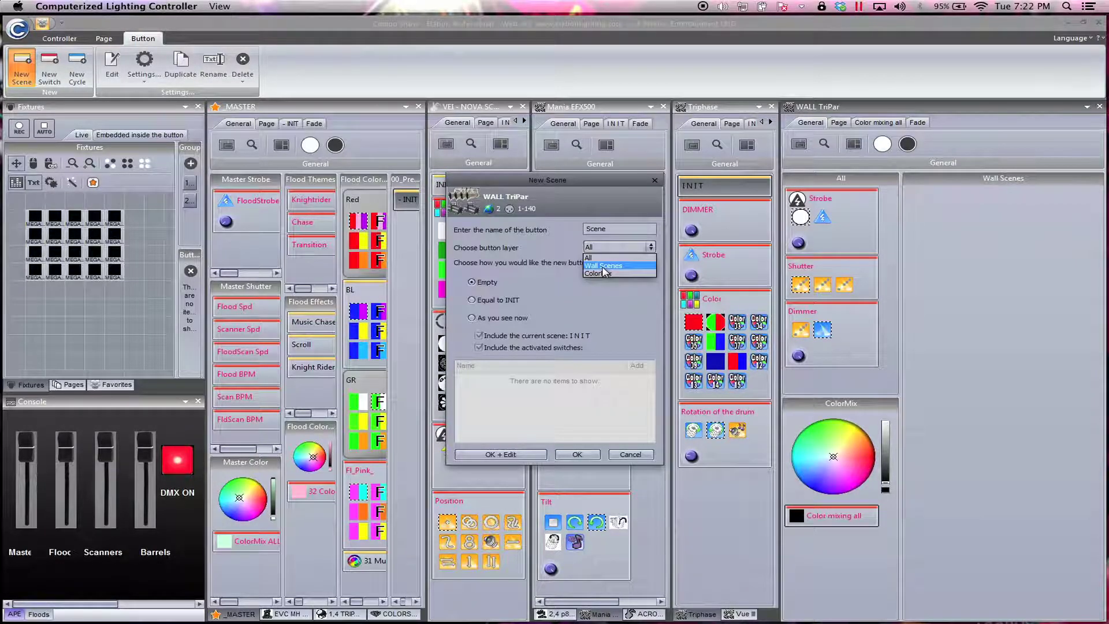
left_click(604, 267)
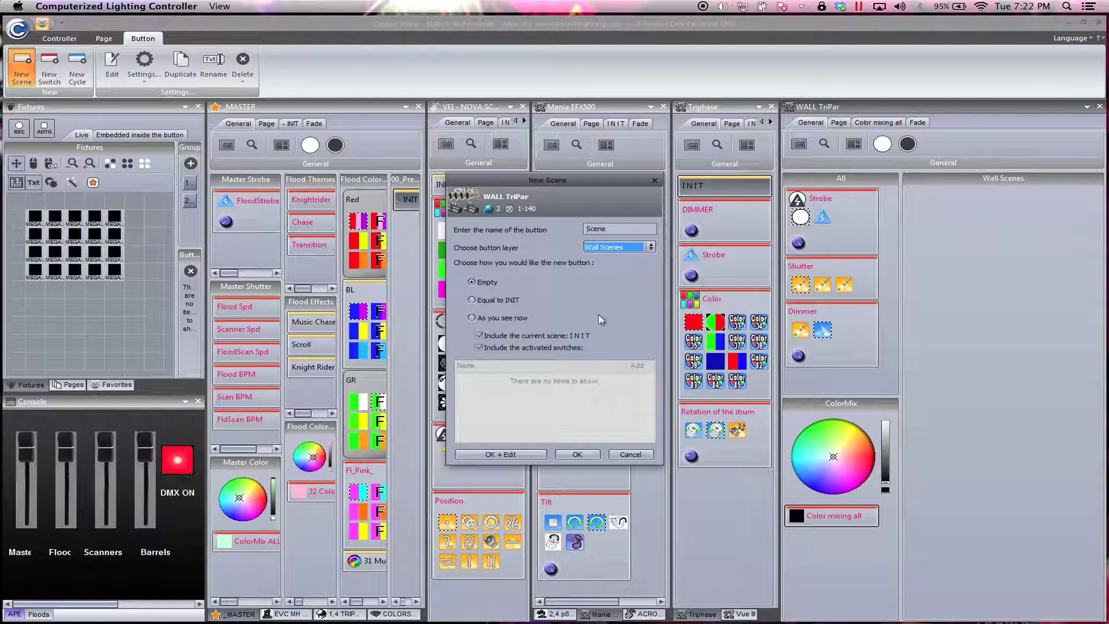
left_click(506, 454)
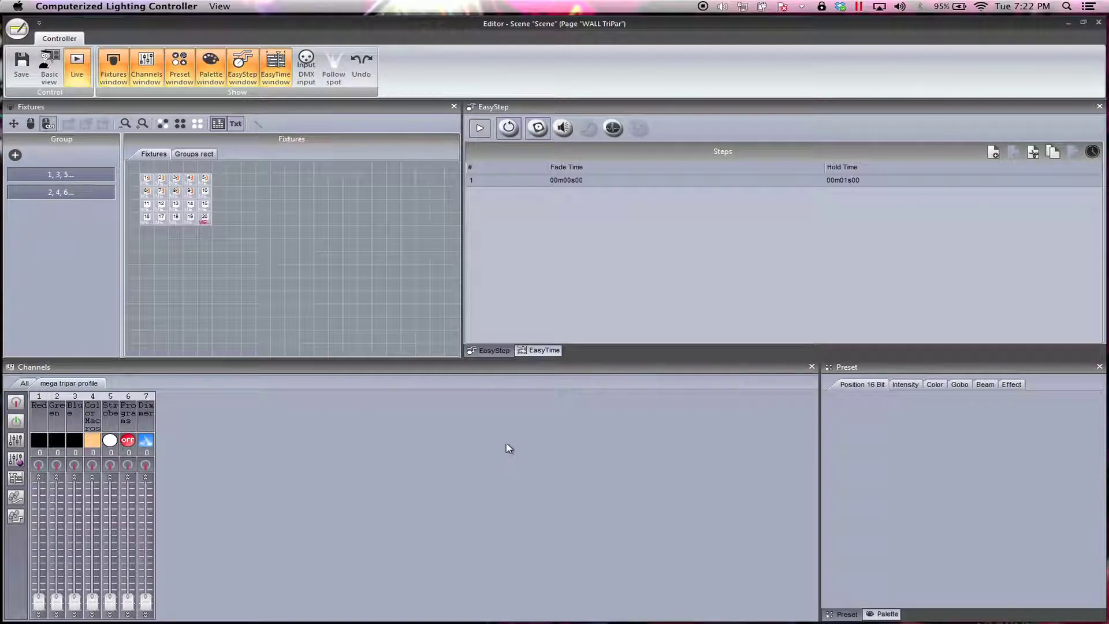
left_click(309, 300)
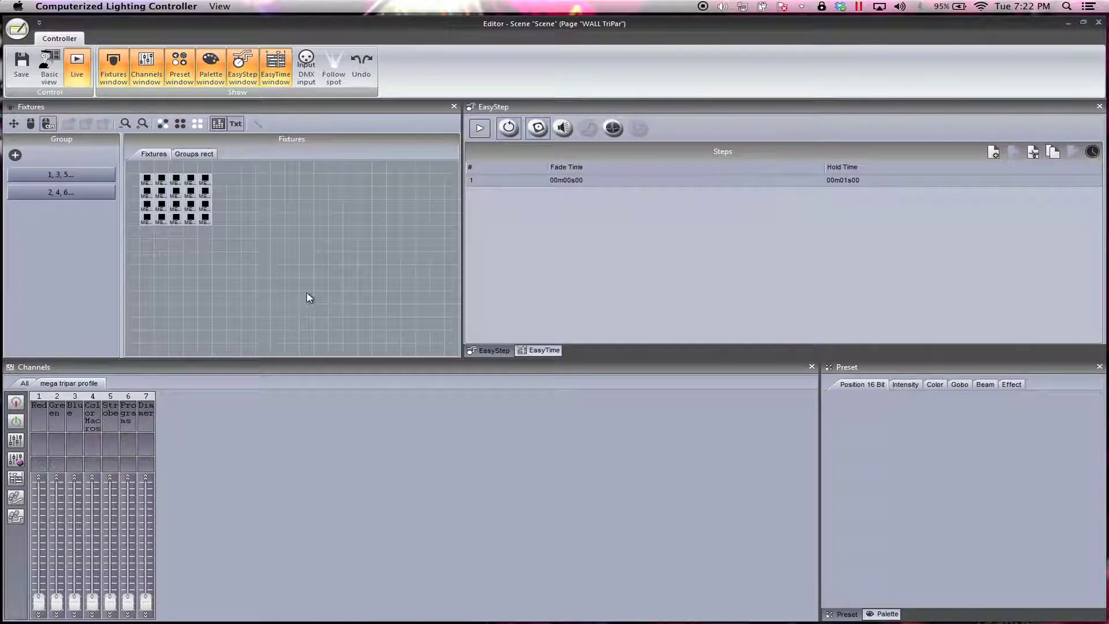
left_click_drag(135, 162, 213, 207)
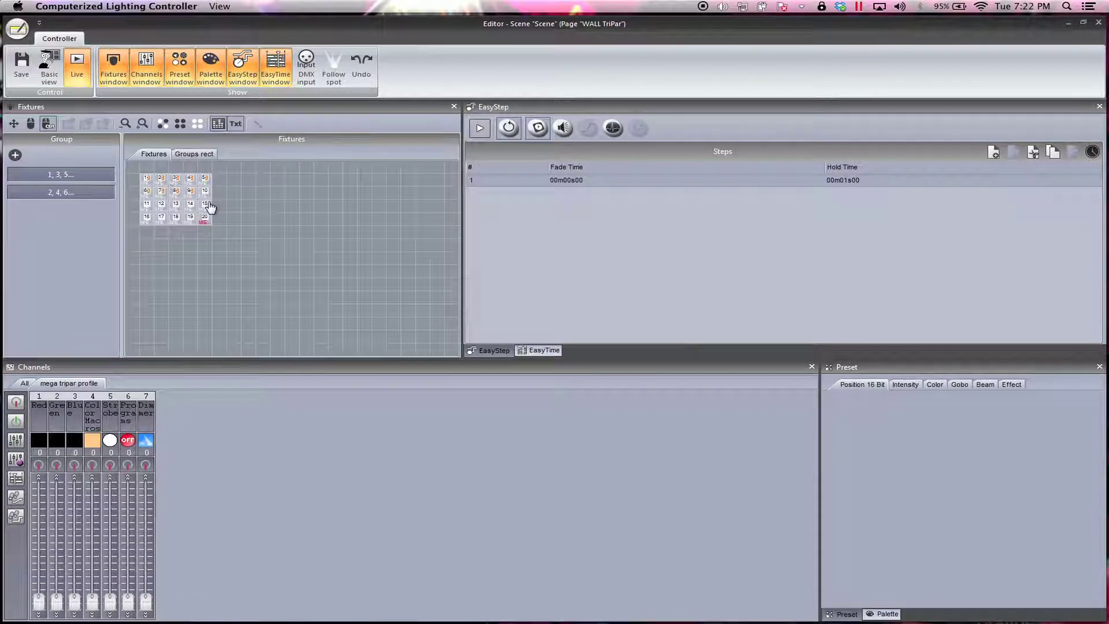
left_click(246, 246)
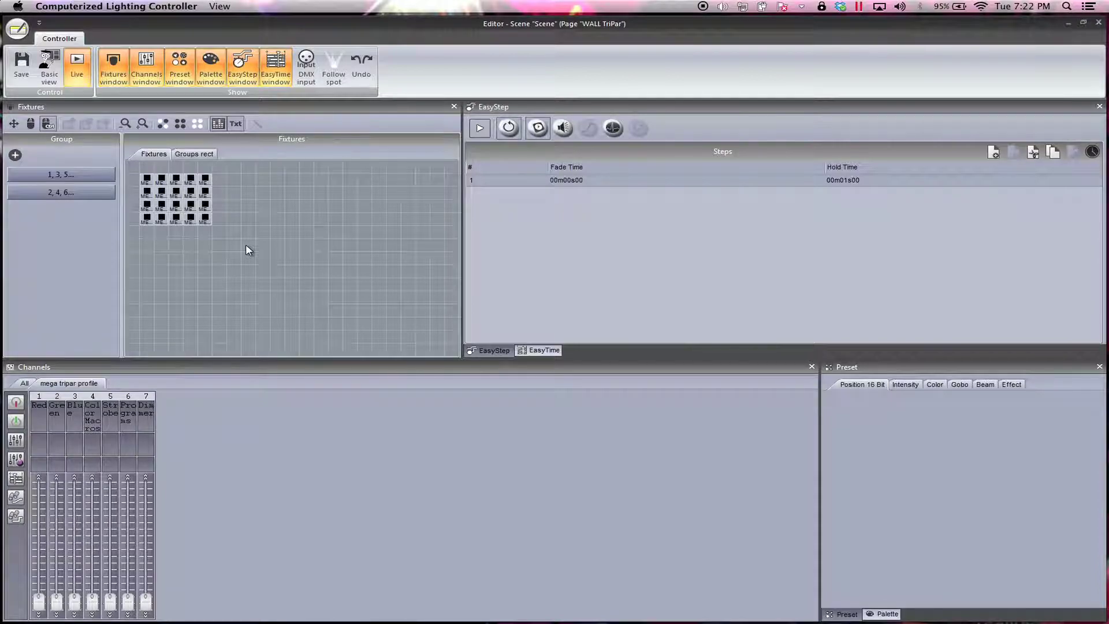
left_click_drag(246, 256, 135, 170)
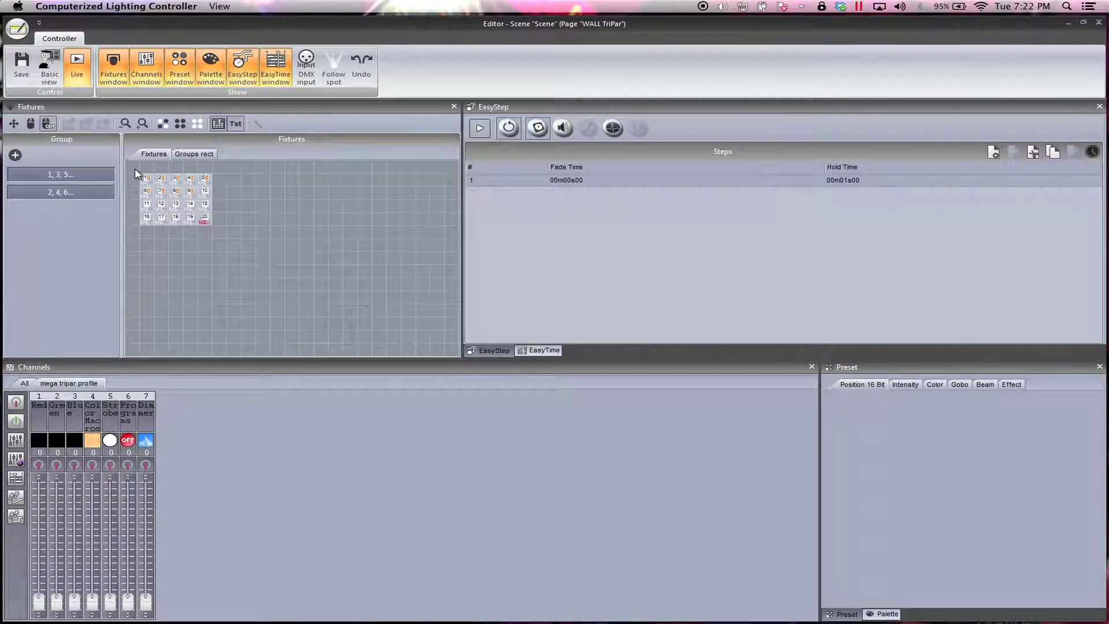
left_click(313, 204)
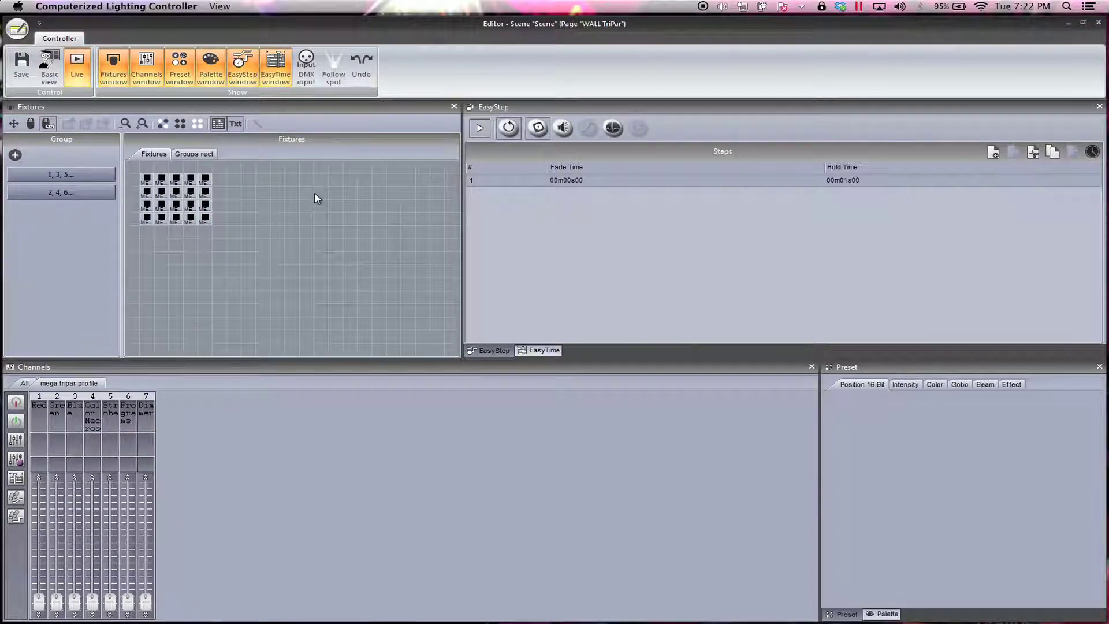
Step: Draw a group rectangle around all 20 TriPar fixtures and tighten its left edge
left_click(209, 156)
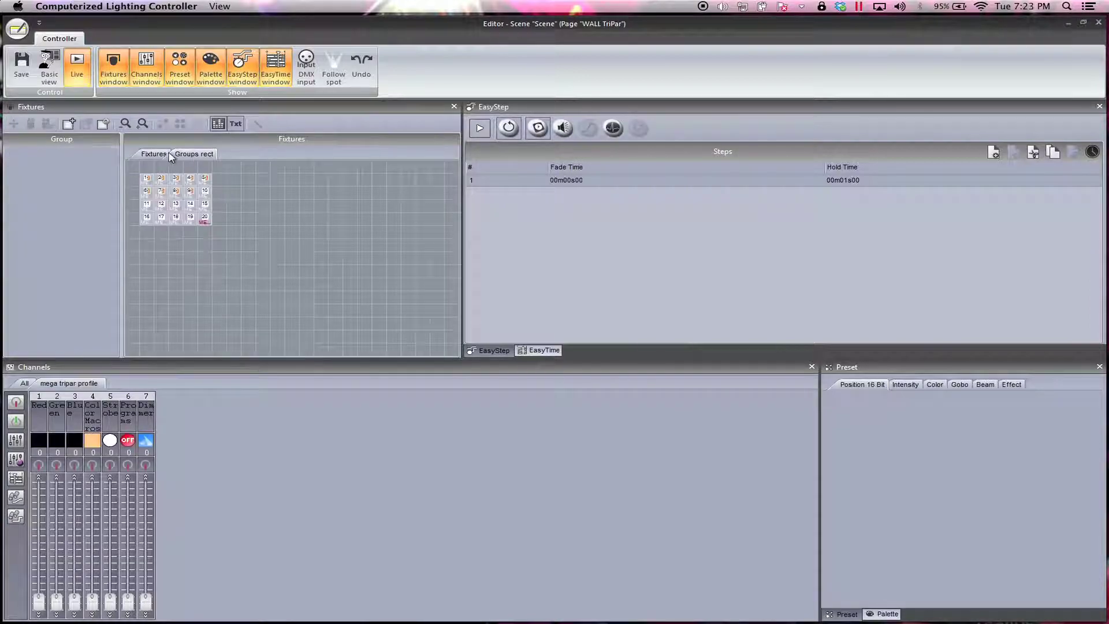
left_click(68, 124)
left_click_drag(138, 174, 219, 236)
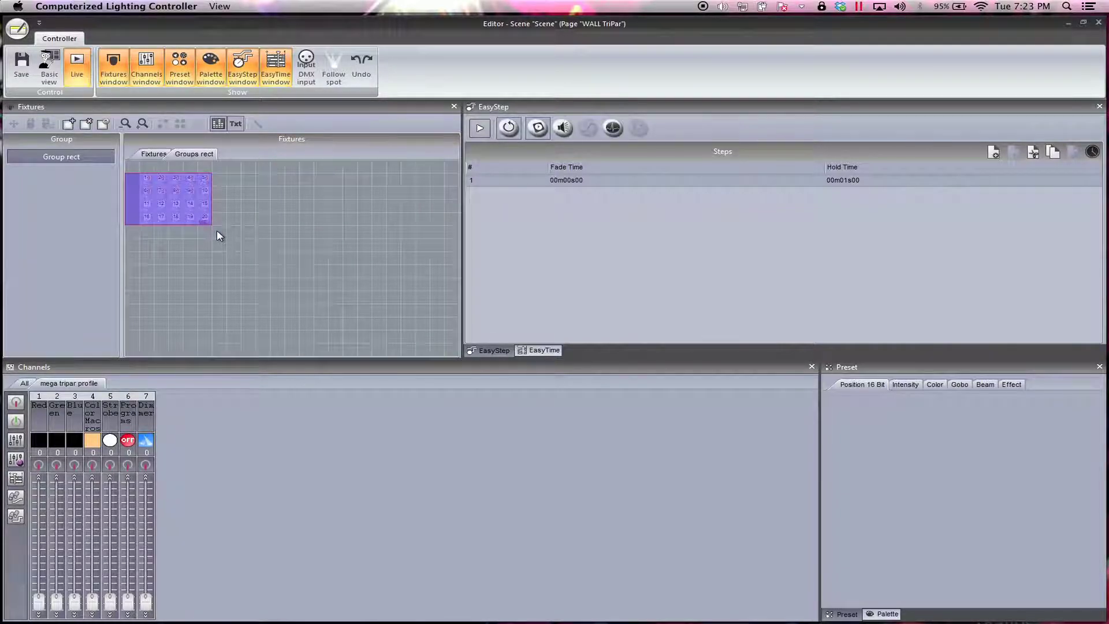
left_click_drag(123, 195, 118, 195)
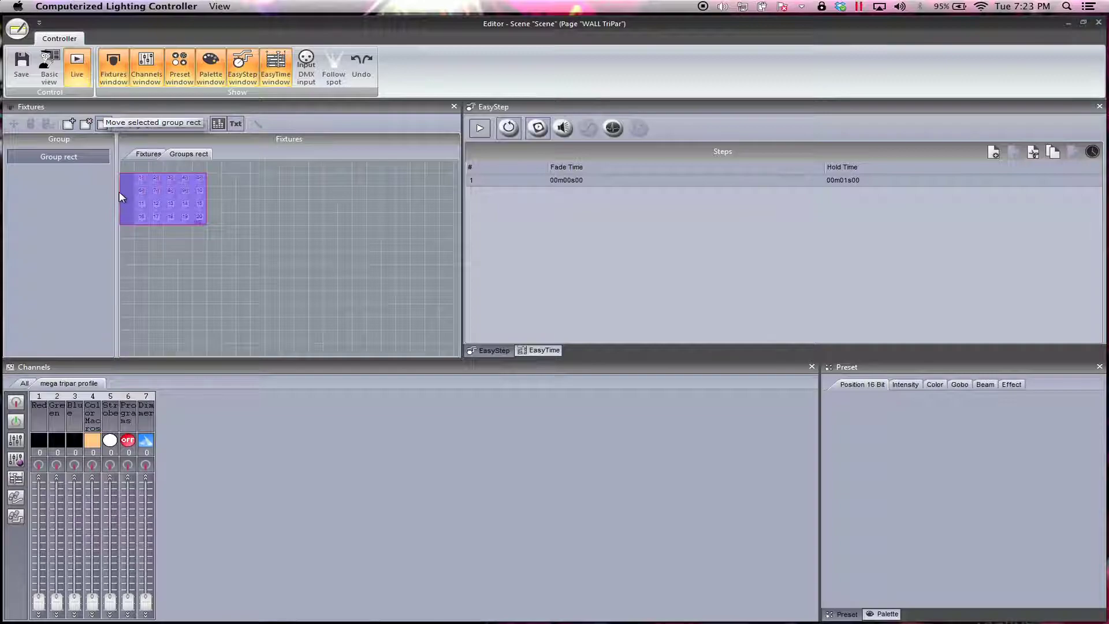
left_click_drag(126, 194, 134, 195)
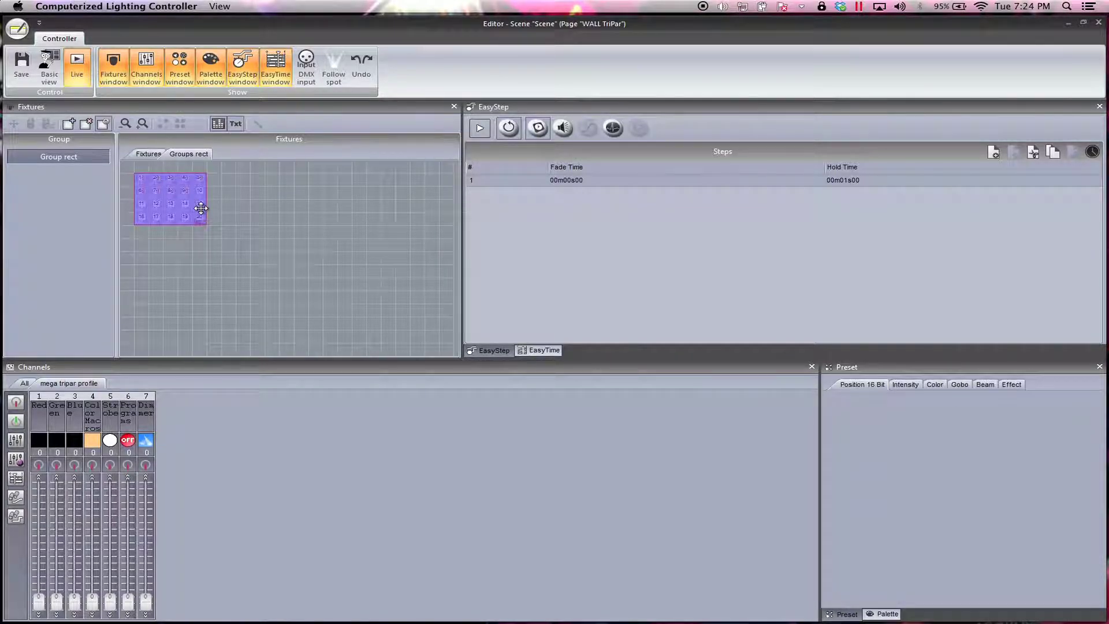
left_click(272, 260)
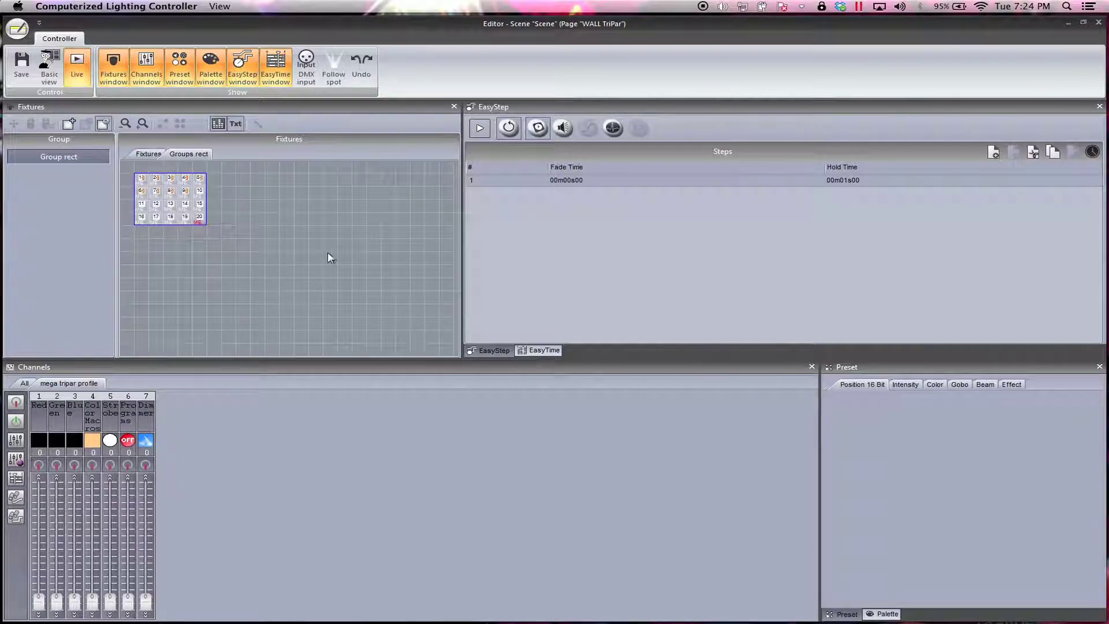
Step: Rename the Group rect group to 'TriPar Wall'
right_click(74, 161)
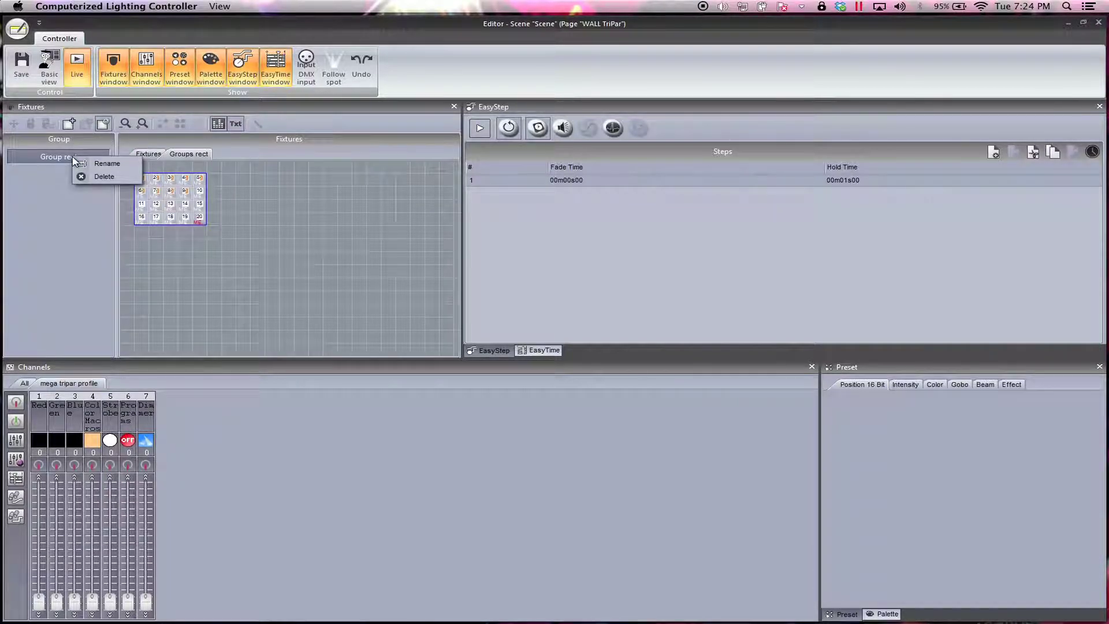
left_click(85, 166)
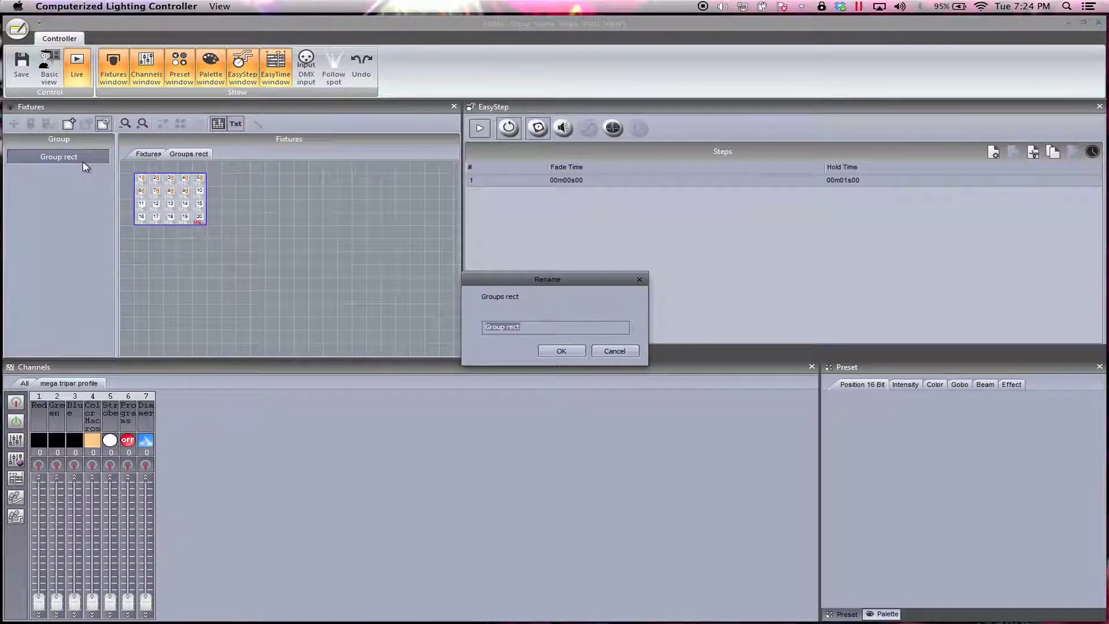
type("TriPar Wall")
left_click(560, 351)
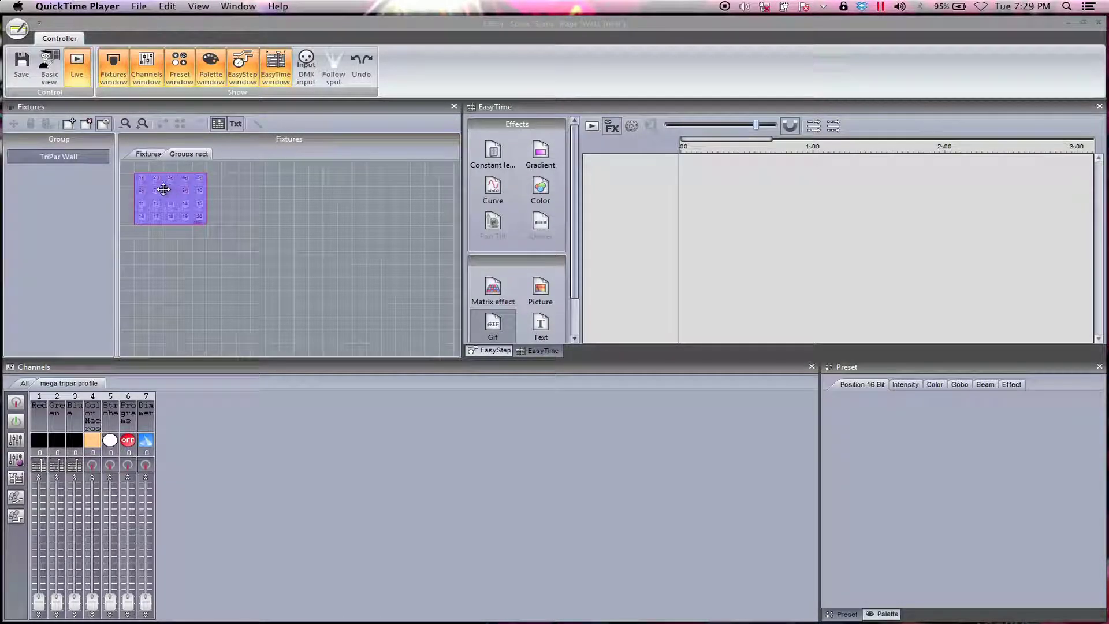
Step: Add the TriPar Wall group to the EasyTime timeline and place a Color effect on its track
left_click(102, 128)
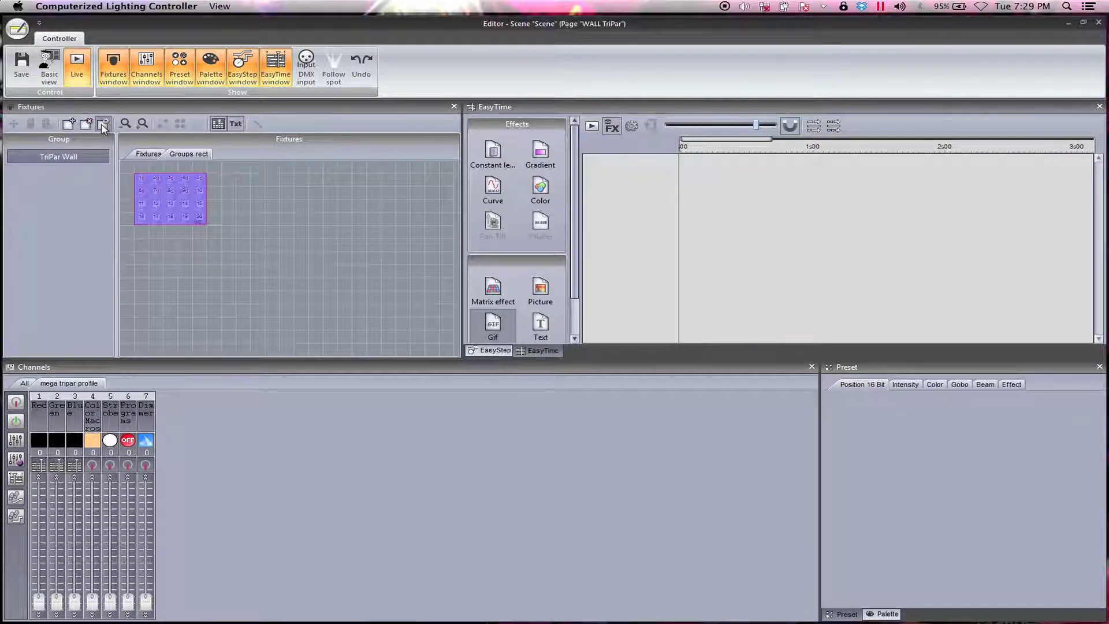
left_click_drag(173, 214, 634, 216)
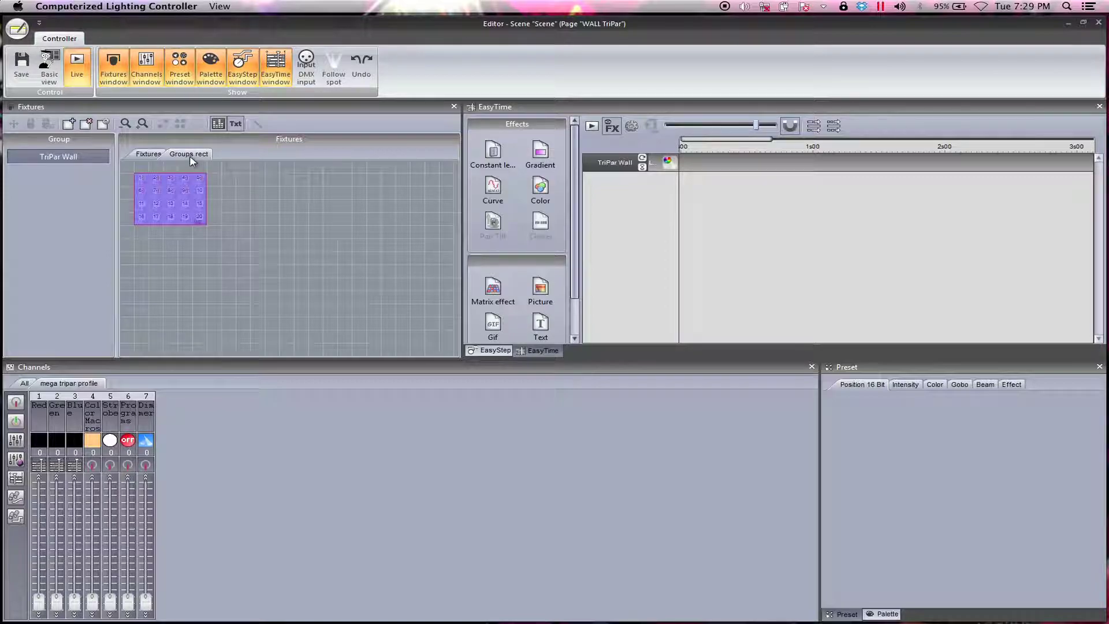
left_click(540, 188)
left_click(149, 154)
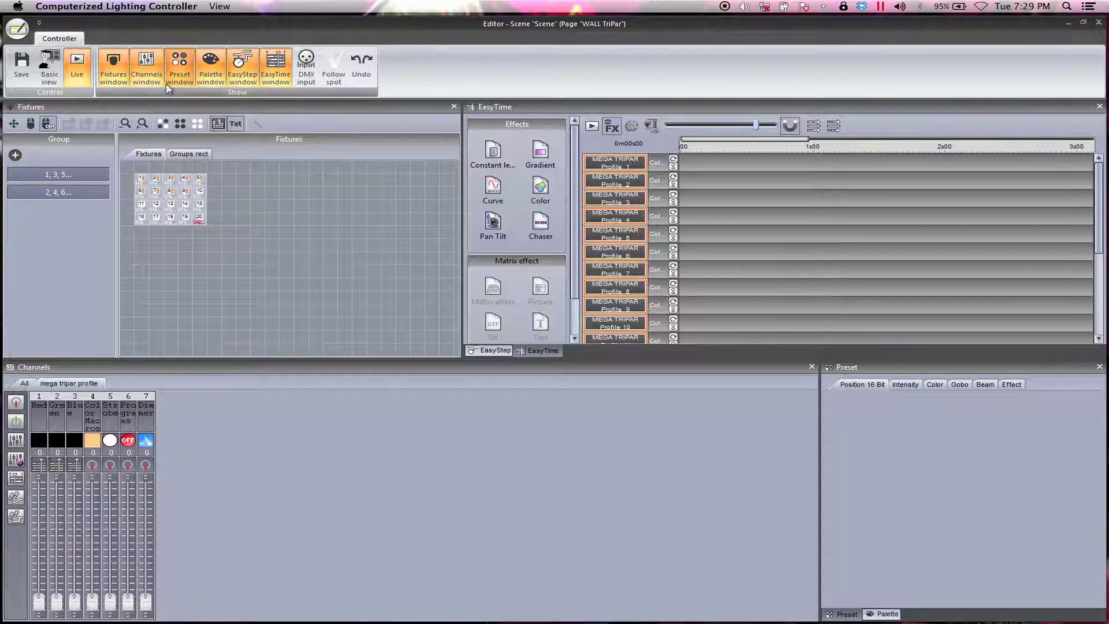
left_click(186, 154)
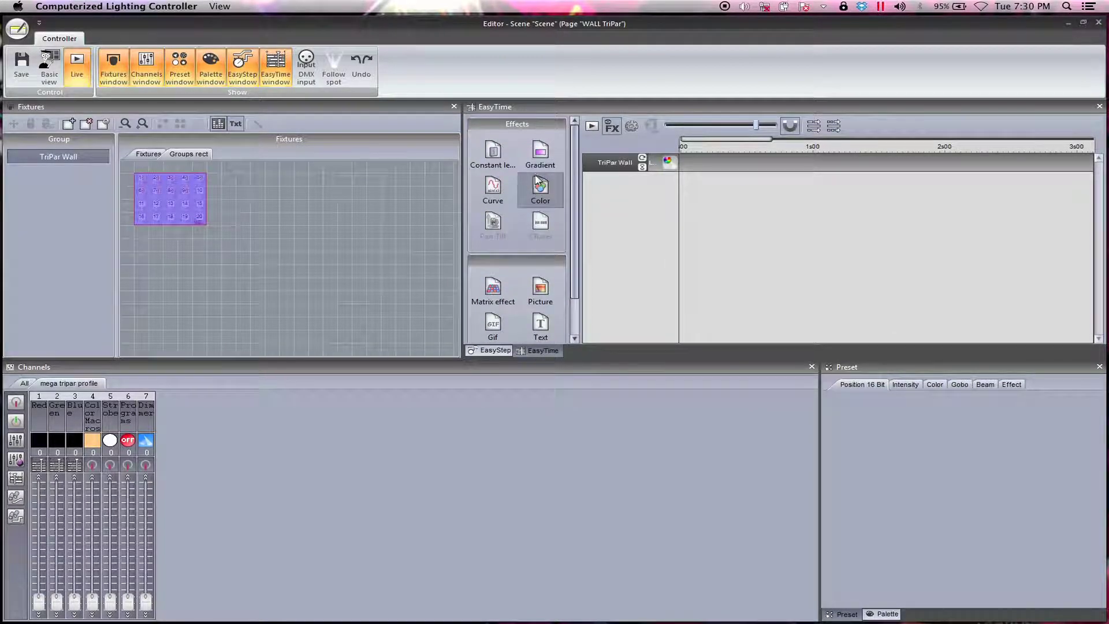
left_click_drag(537, 194, 744, 174)
Step: Set the Color effect to a Chaser with blue and a near-white second colour
left_click(336, 280)
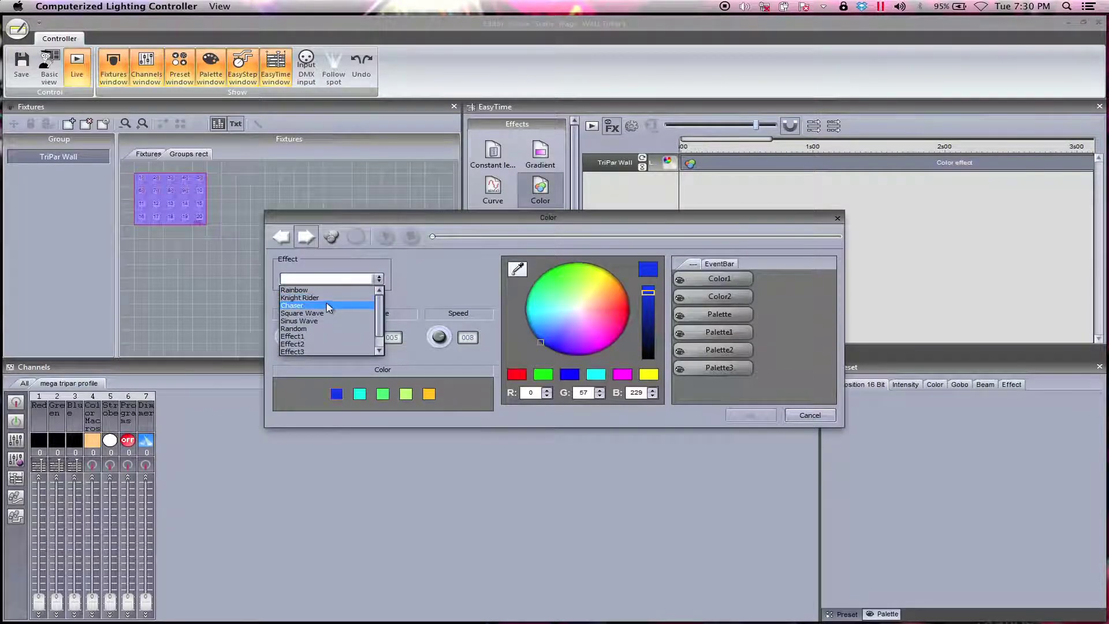
left_click(328, 307)
left_click(395, 394)
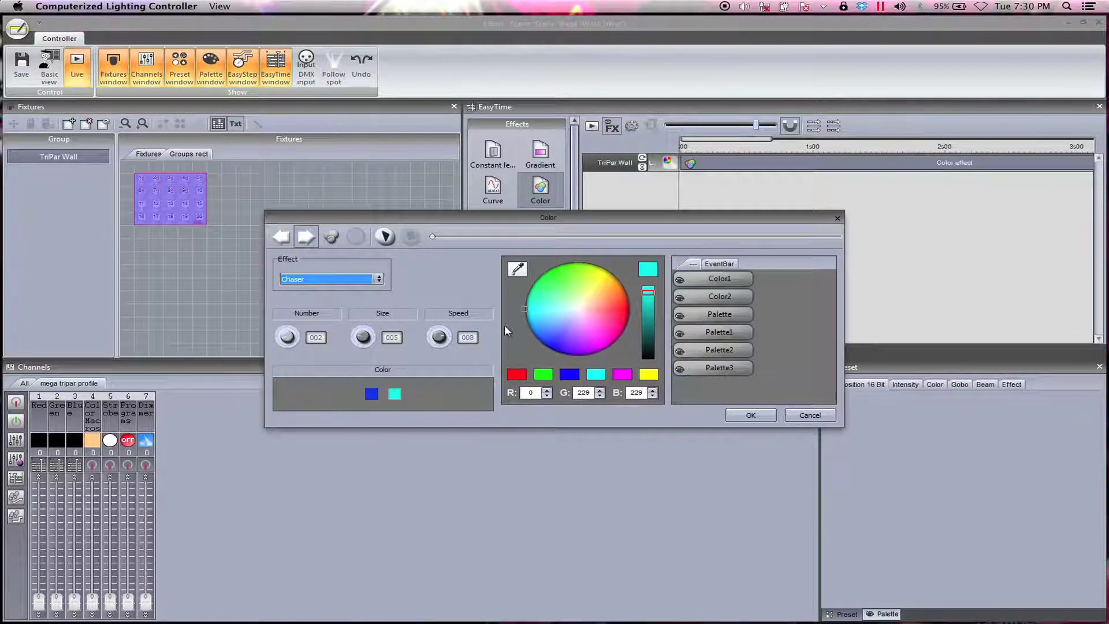
left_click_drag(564, 313, 580, 312)
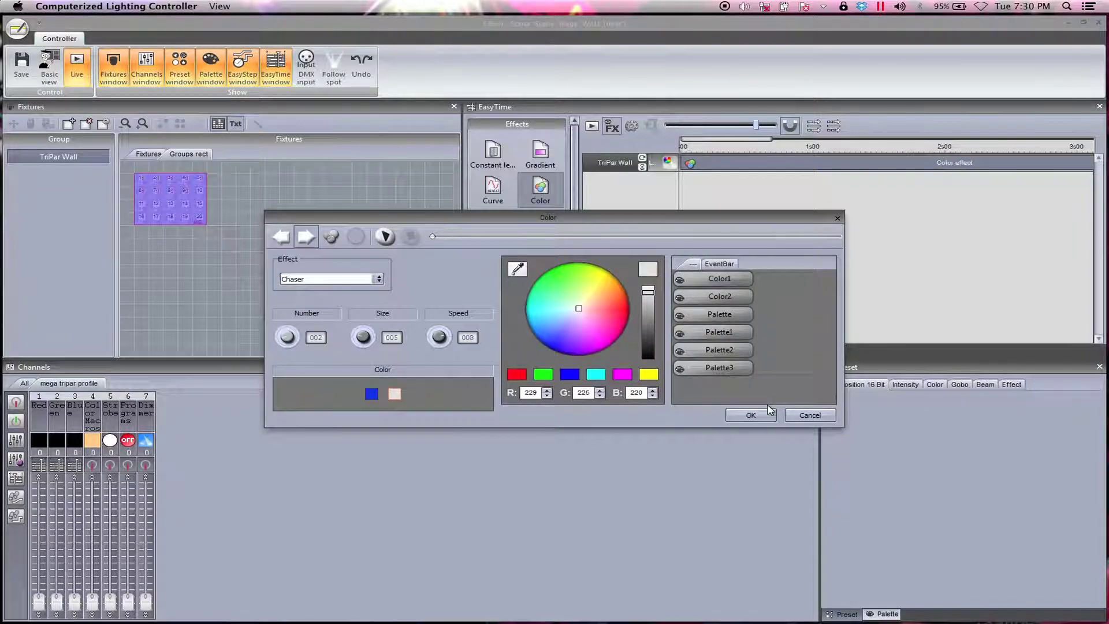
left_click(644, 393)
type("255")
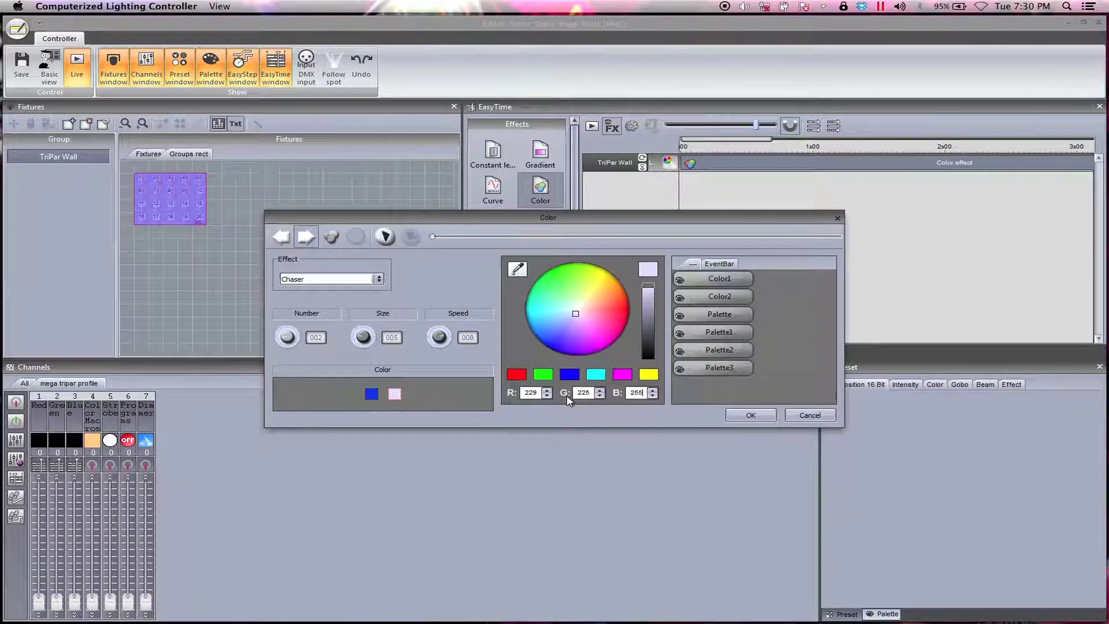
type("5255")
key("Tab")
left_click(744, 416)
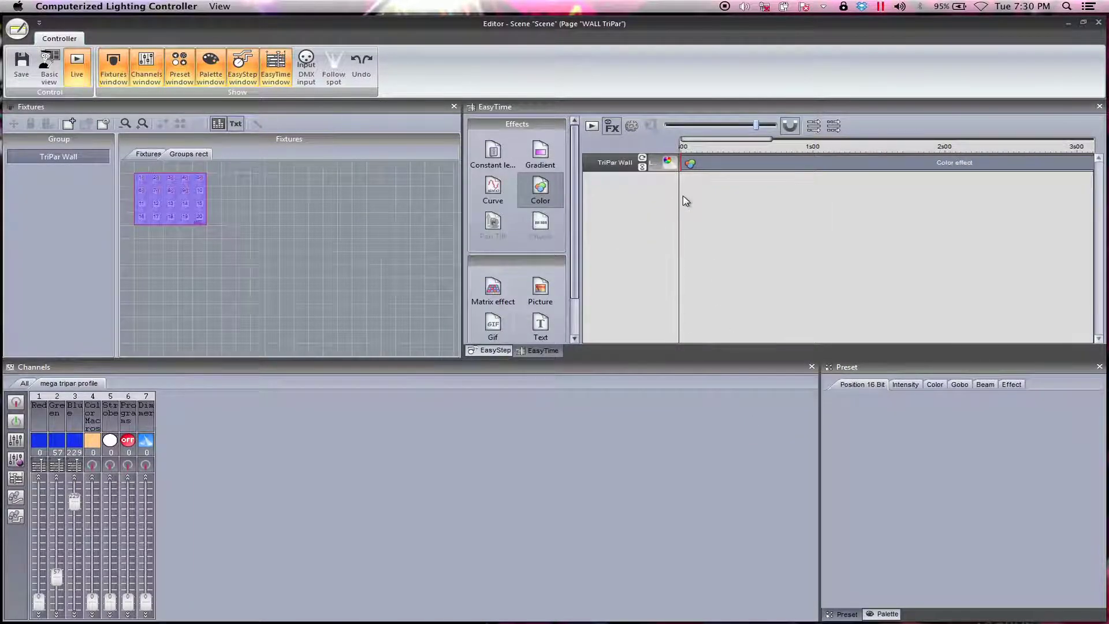
Step: Lock the TriPar Wall group, preview the chaser on the wall, then close the scene editor
left_click(406, 211)
left_click(545, 168)
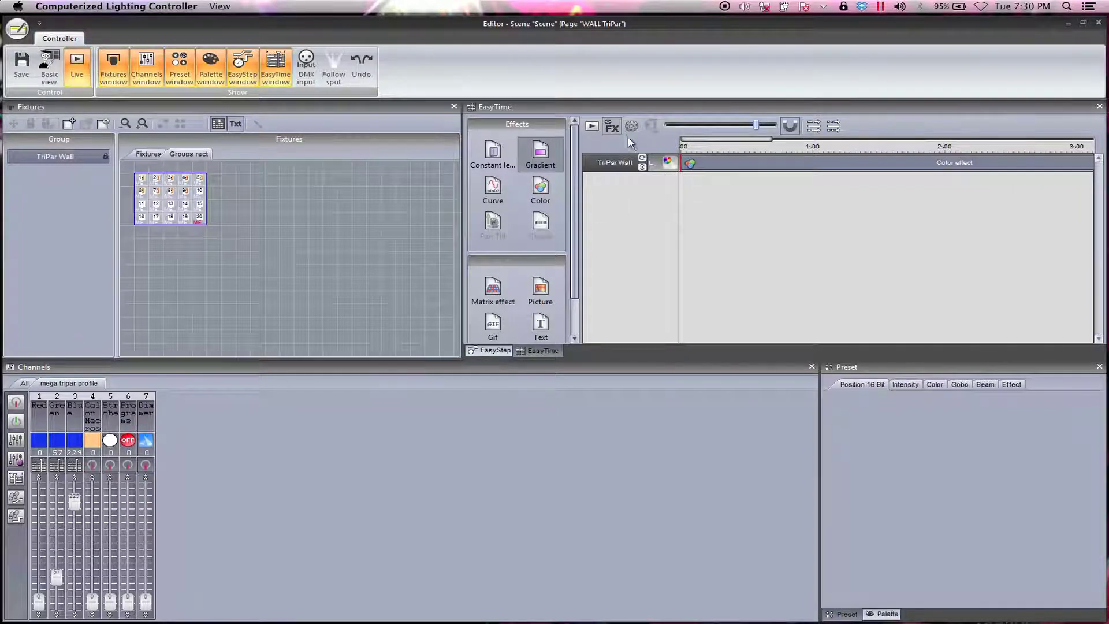
double_click(718, 165)
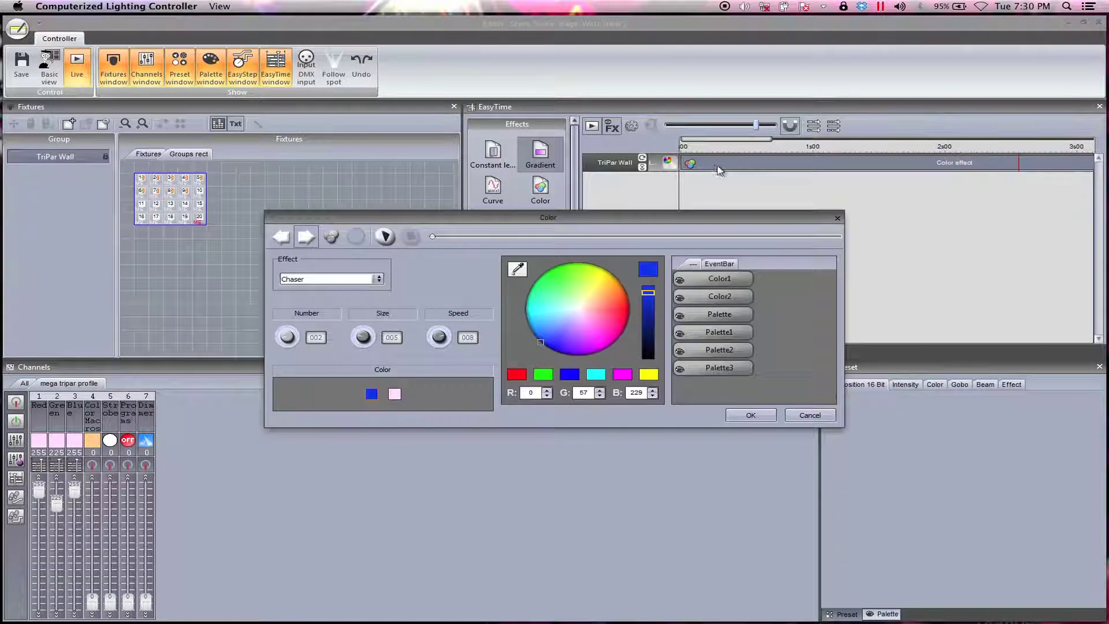
left_click(385, 237)
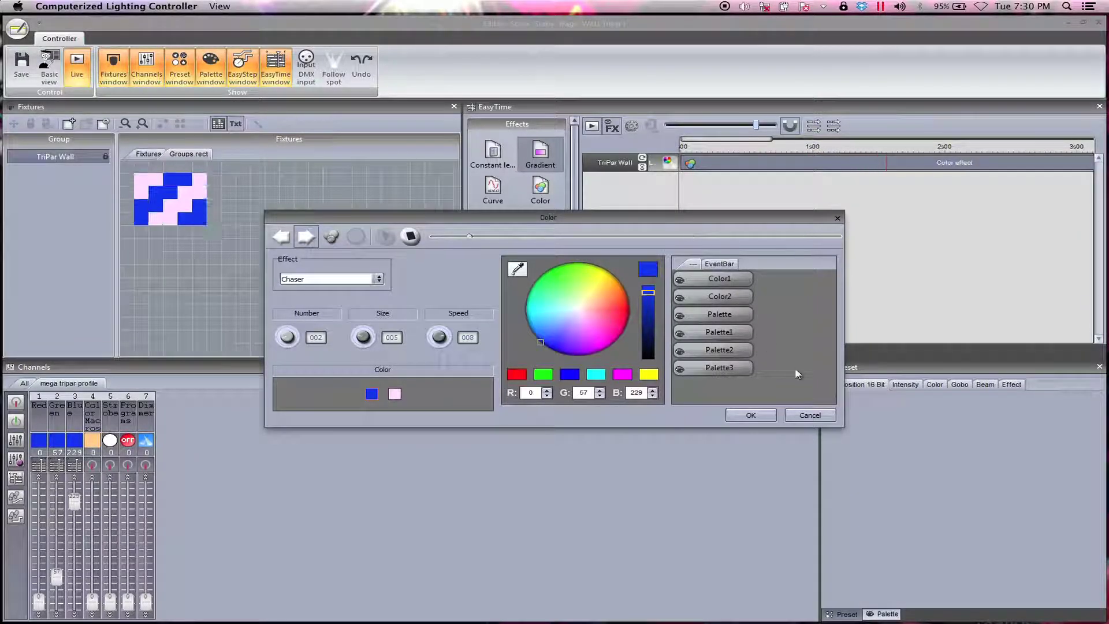
left_click(763, 416)
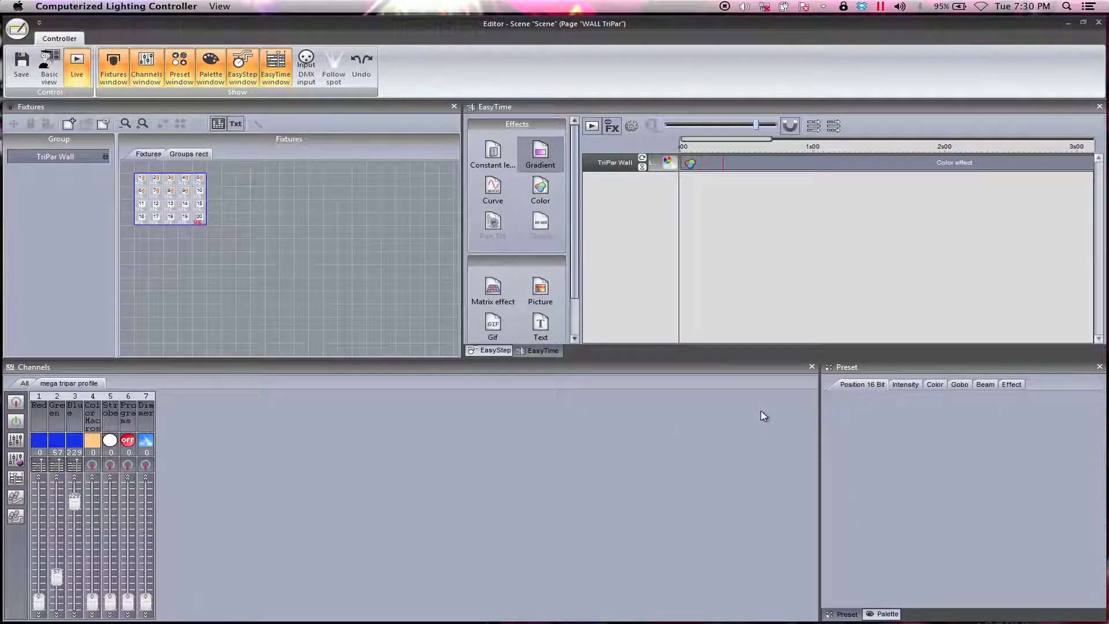
left_click(1098, 23)
Step: Save the scene and rename its button to 'BlueWhite Diag'
key("Return")
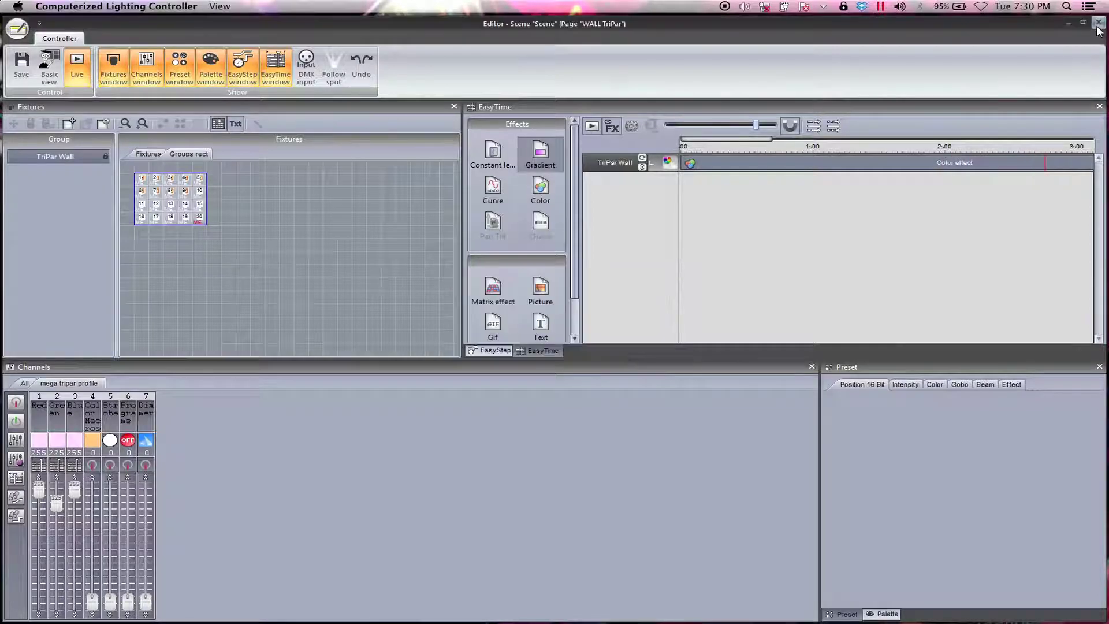
right_click(930, 199)
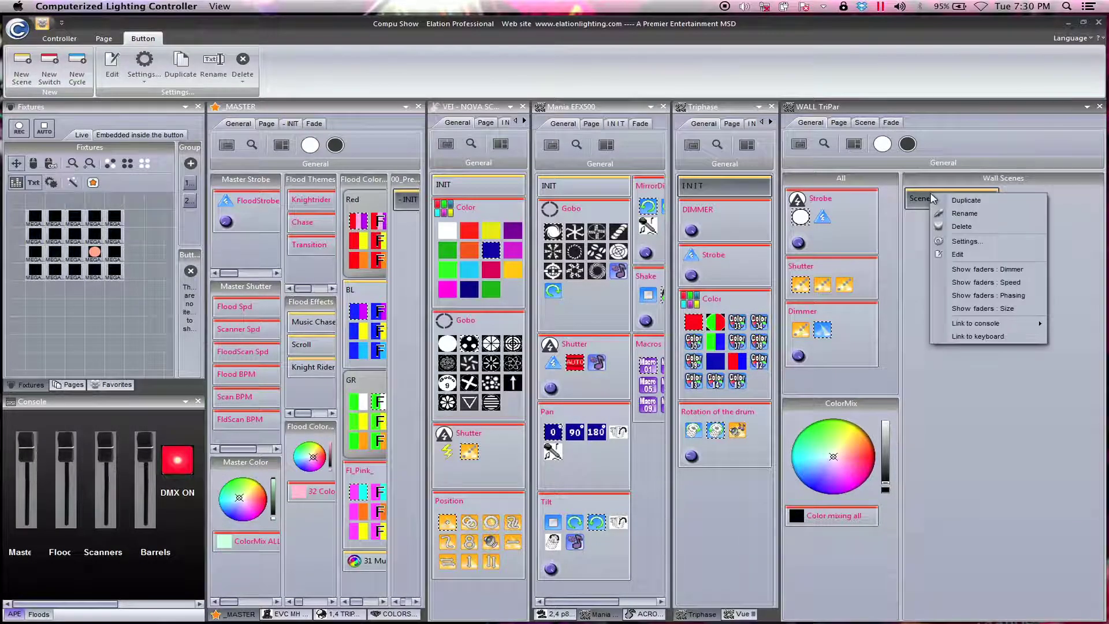
left_click(947, 214)
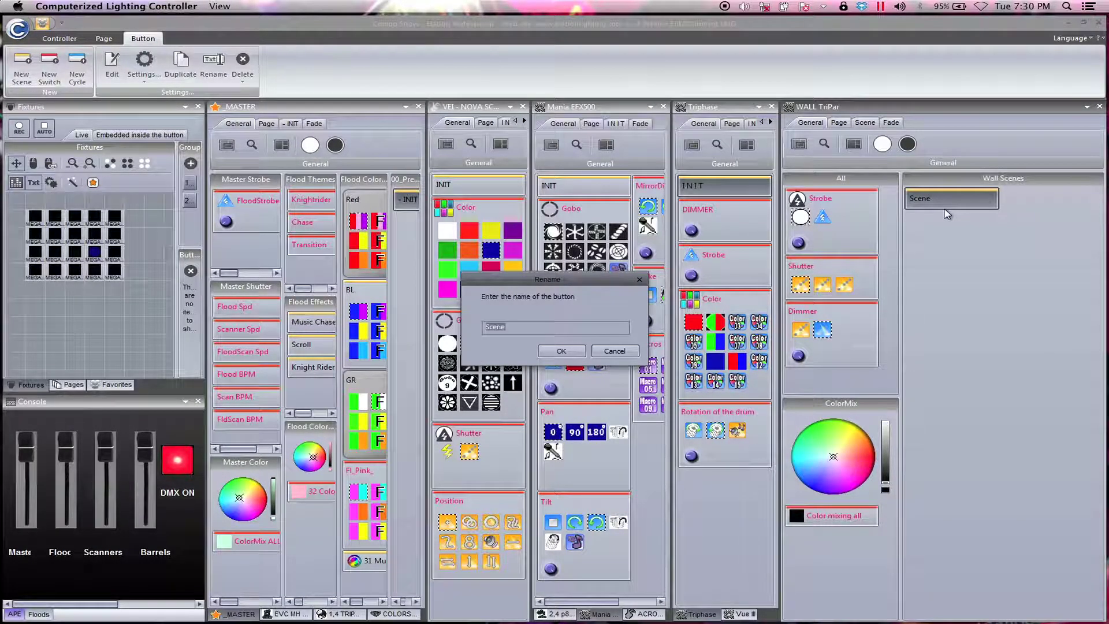
type("B")
type("lue")
type("White DI")
type("ag")
key("Return")
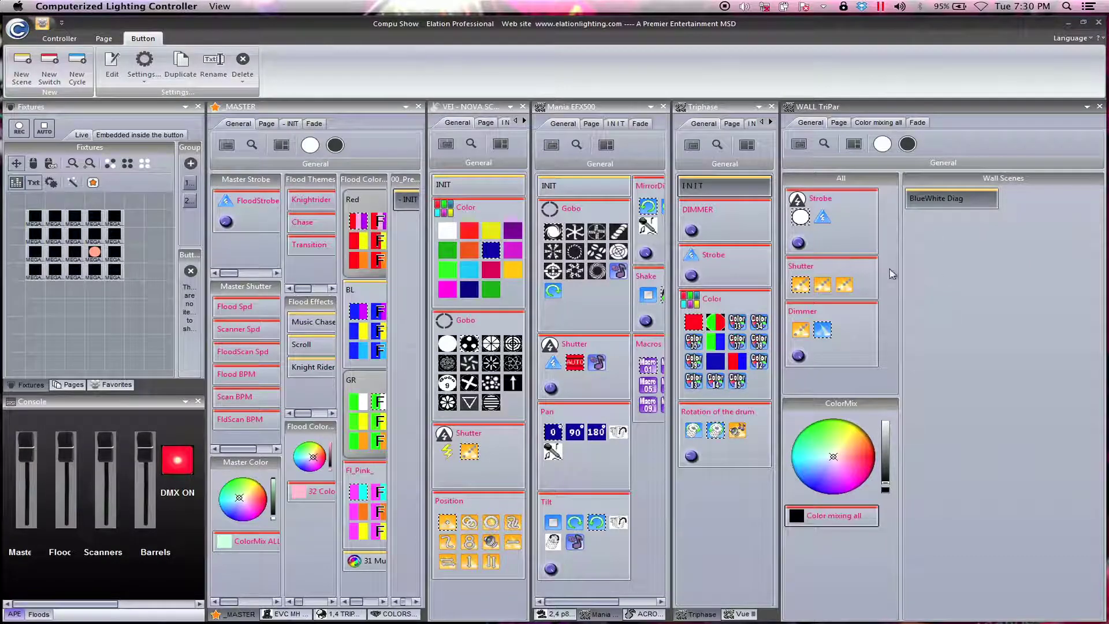
Step: Turn on Dimmer, set the BlueWhite Diag speed to 0 and lower its phase
left_click(820, 333)
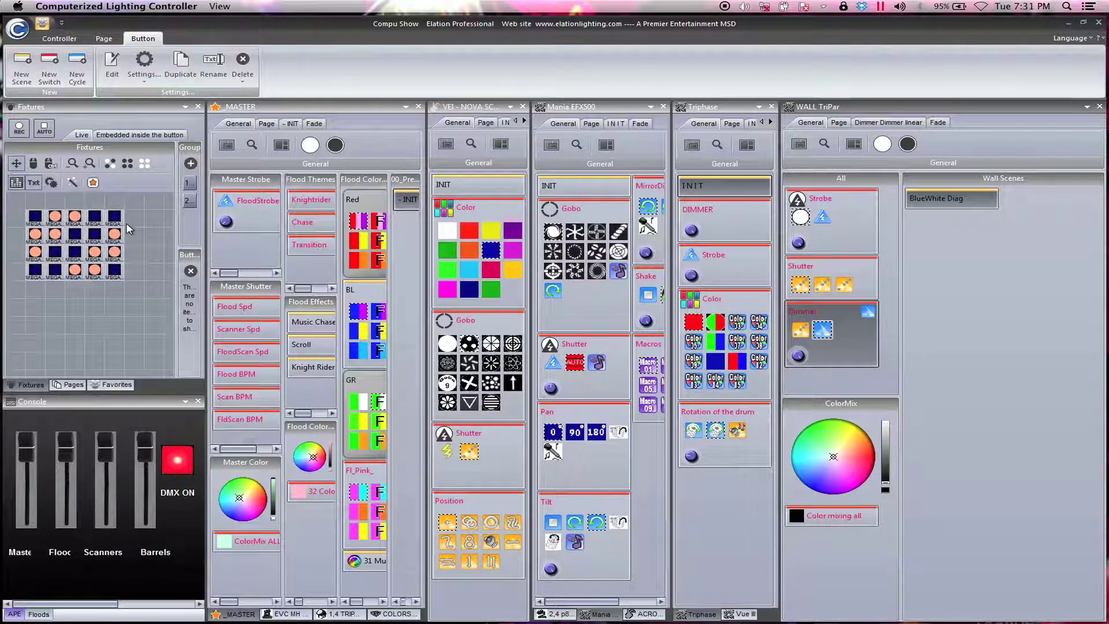
left_click(853, 144)
left_click(824, 146)
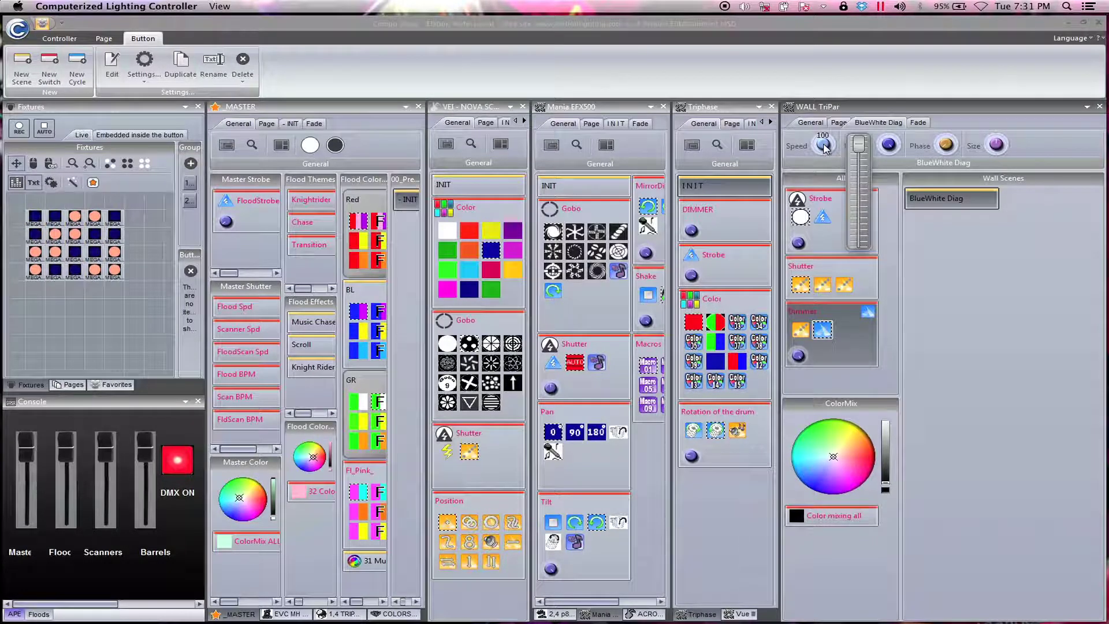
scroll(824, 145, "down", 10)
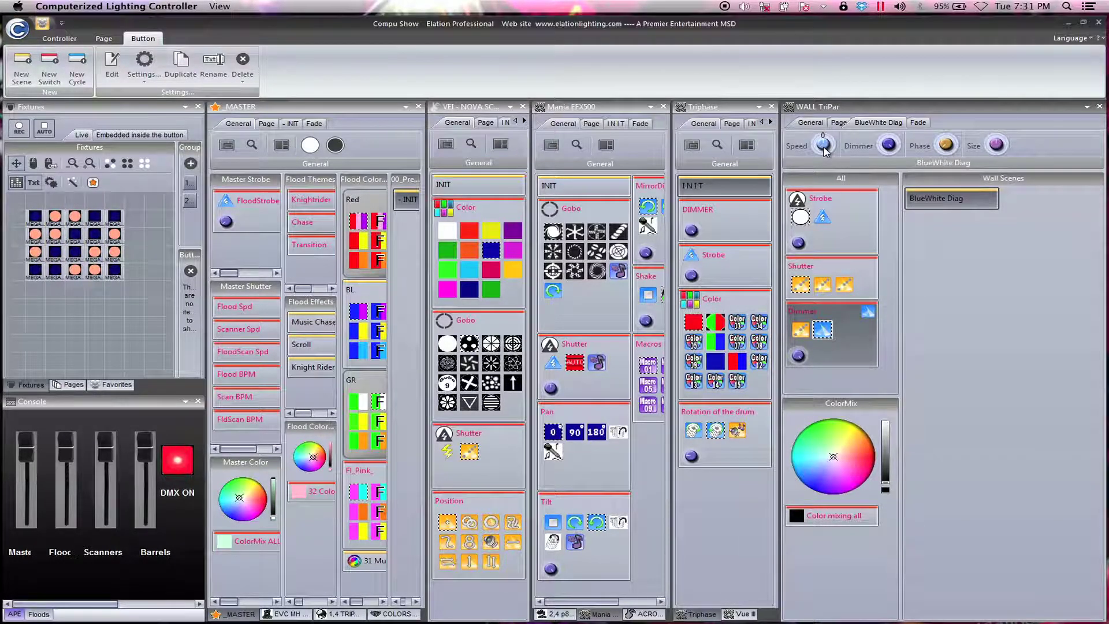
left_click(947, 145)
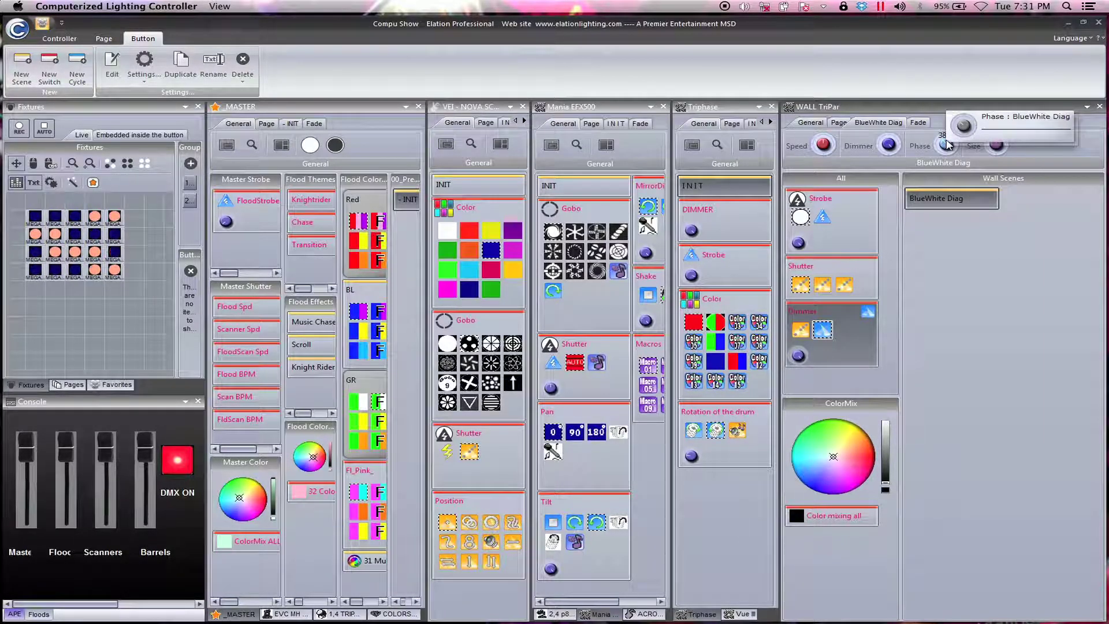
left_click(946, 145)
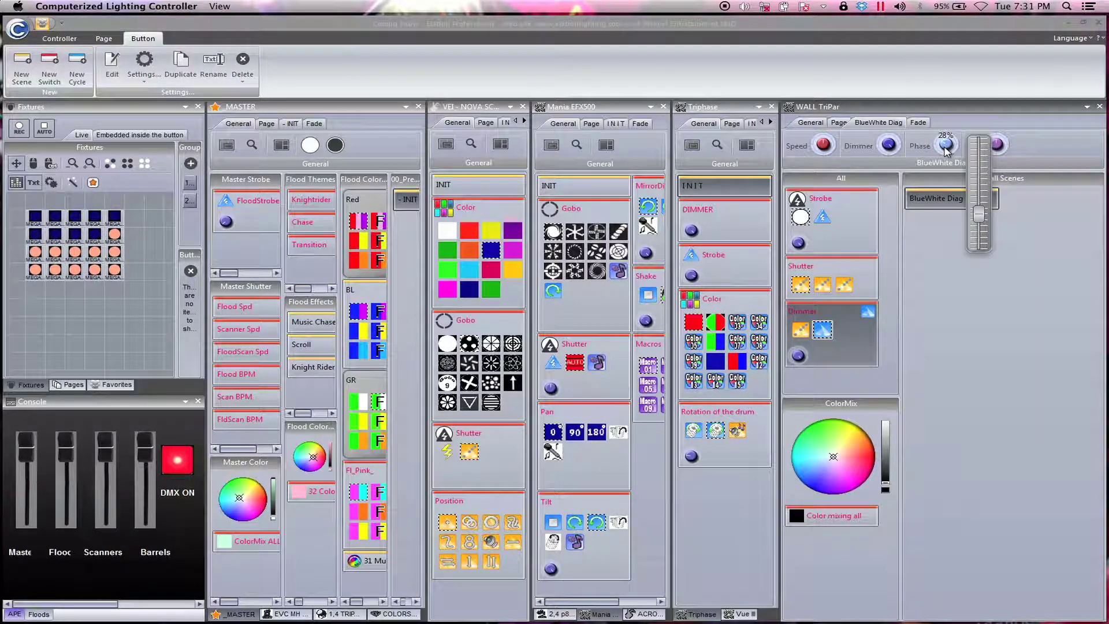
left_click_drag(946, 150, 946, 151)
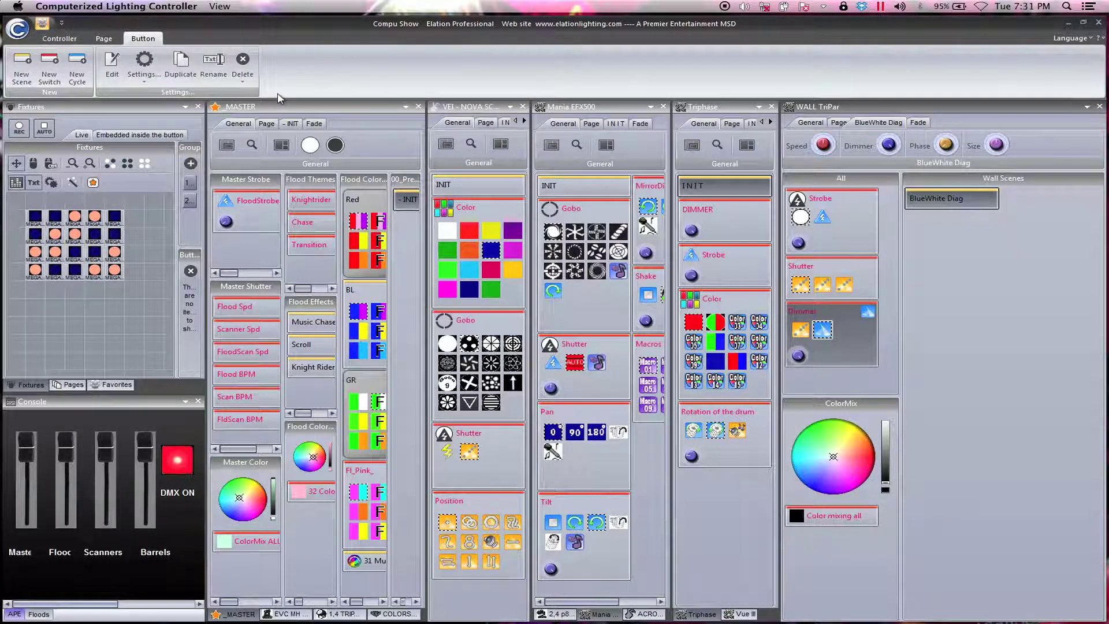
Step: Create a new empty scene button and open it in the editor
left_click(22, 66)
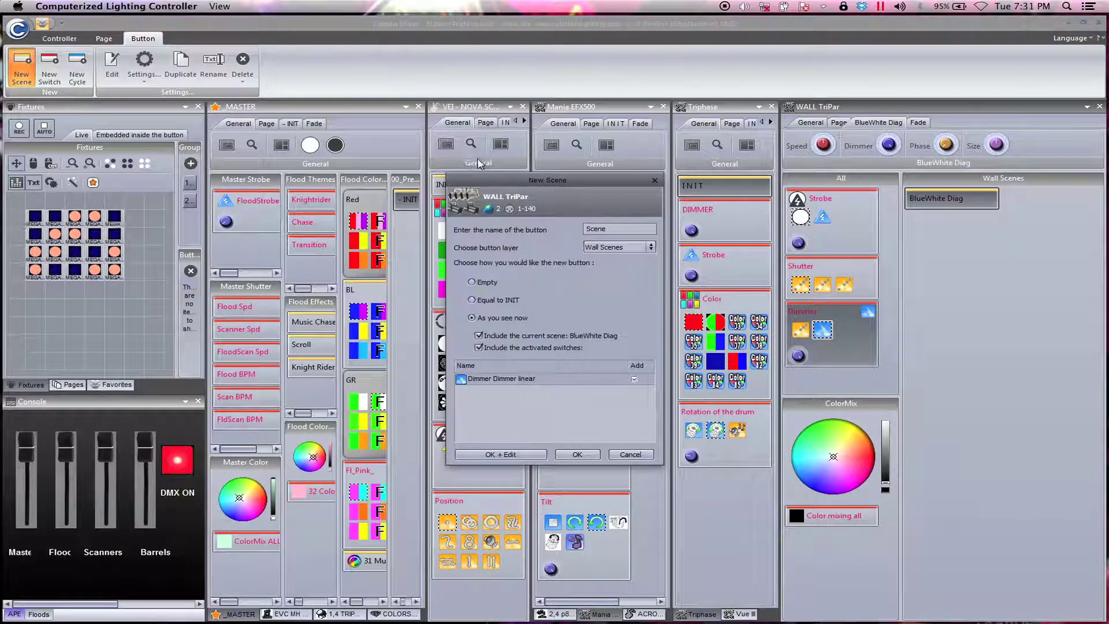
left_click(470, 283)
left_click(527, 454)
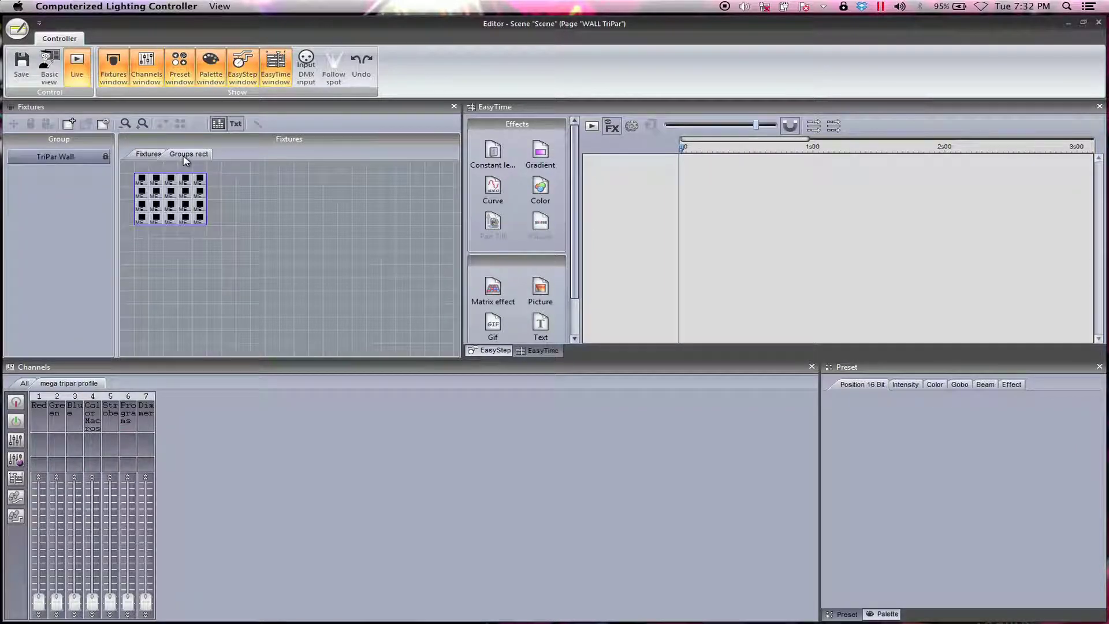
Step: Add the TriPar Wall group to the timeline and drop a Matrix effect onto its row
left_click_drag(187, 202, 600, 232)
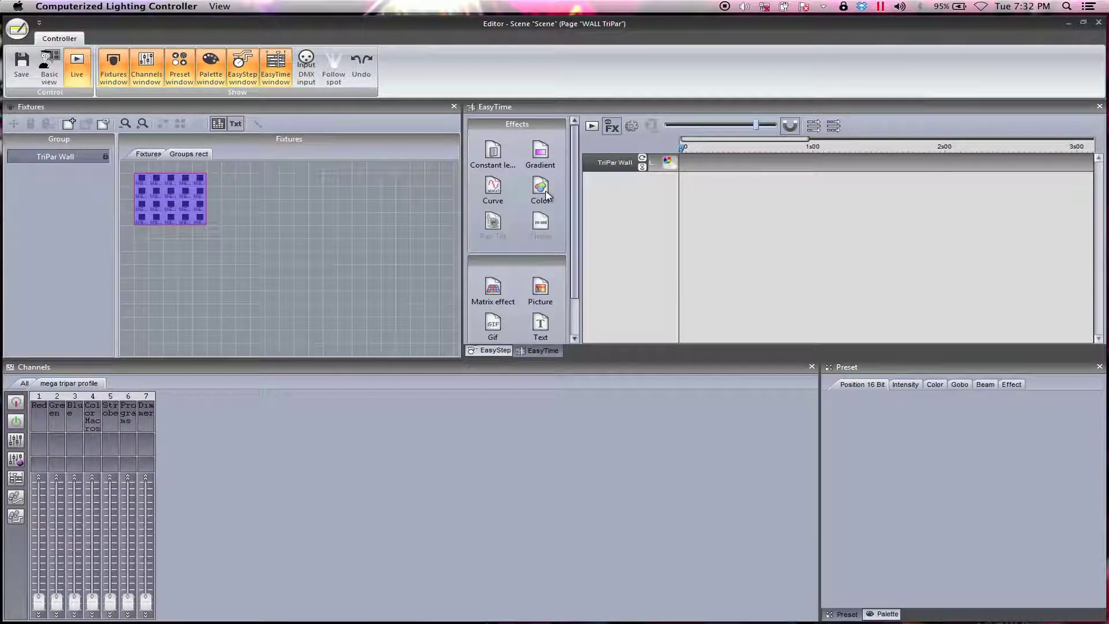
left_click_drag(572, 205, 570, 245)
left_click_drag(493, 243, 714, 168)
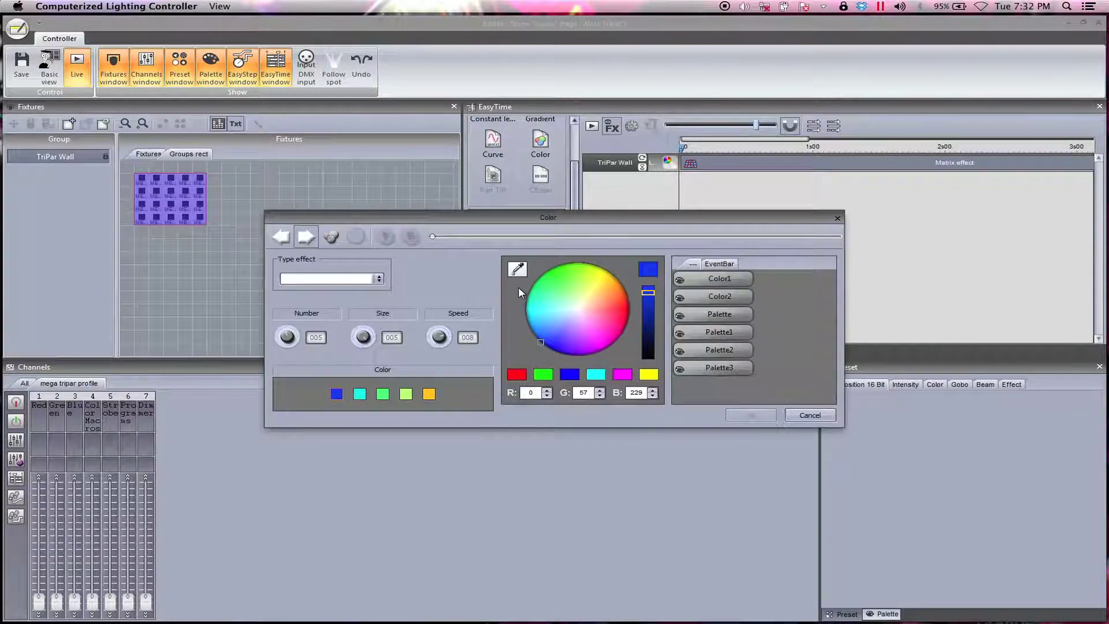
Step: Set the matrix pattern type to Circle effect with 7 colours
left_click(347, 279)
left_click(329, 317)
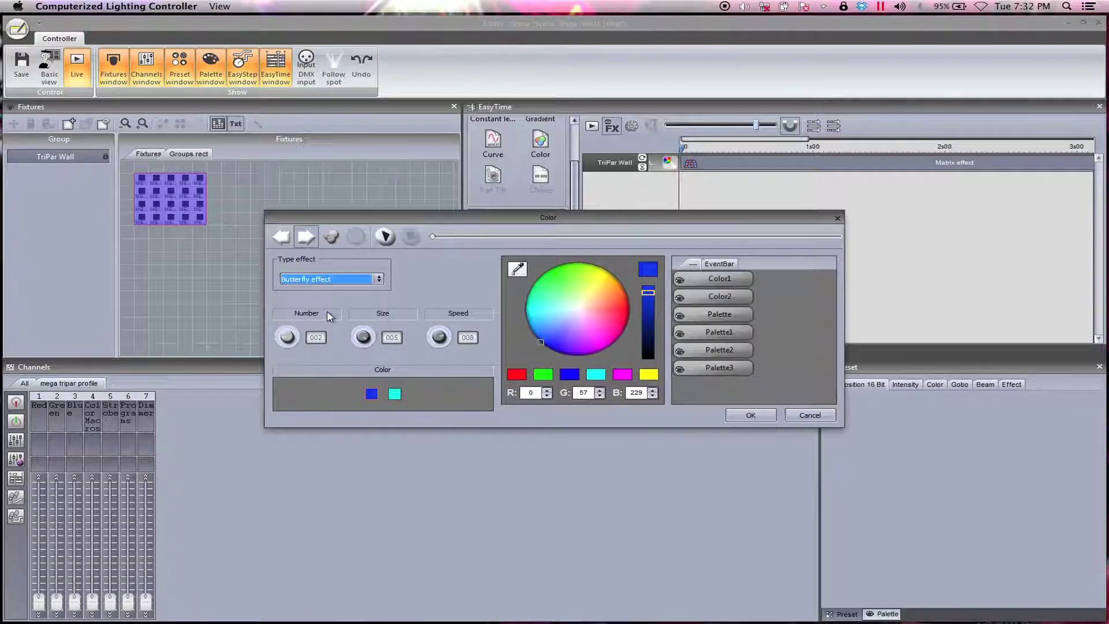
left_click(315, 279)
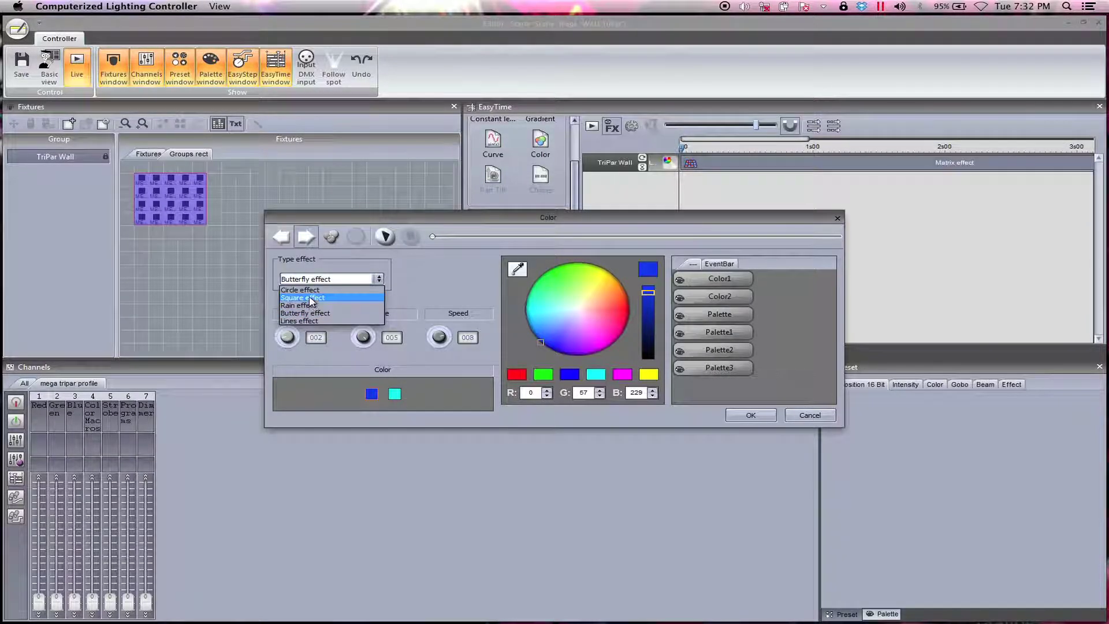
left_click(311, 295)
left_click_drag(287, 338, 294, 345)
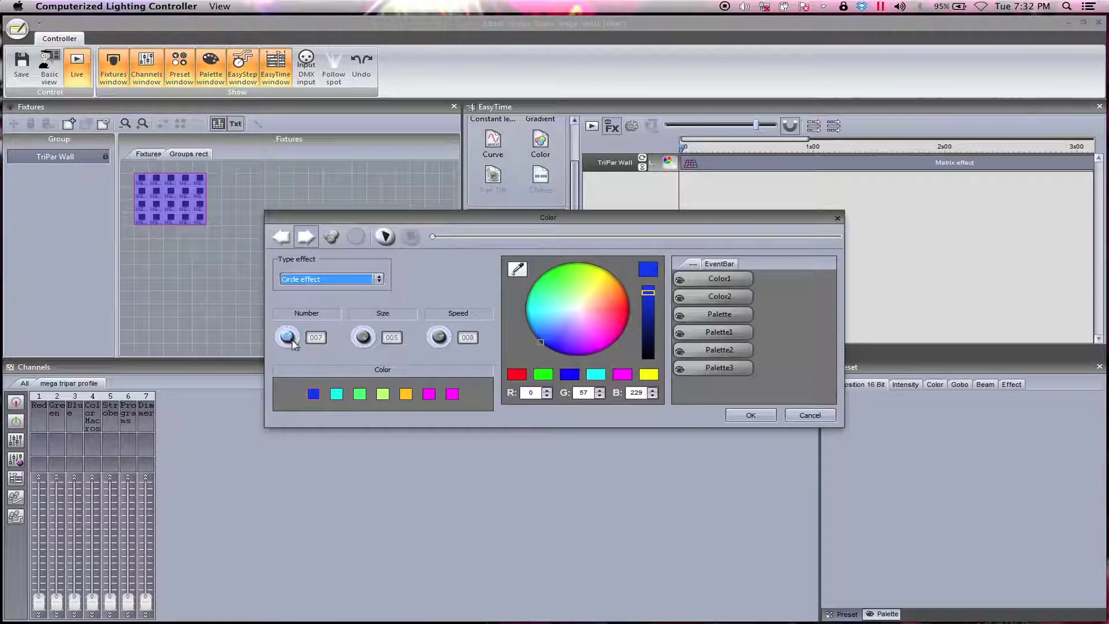
Step: Recolour the last swatch pale pink (green 255) and the fourth pink-red, then save and close the scene
left_click(457, 391)
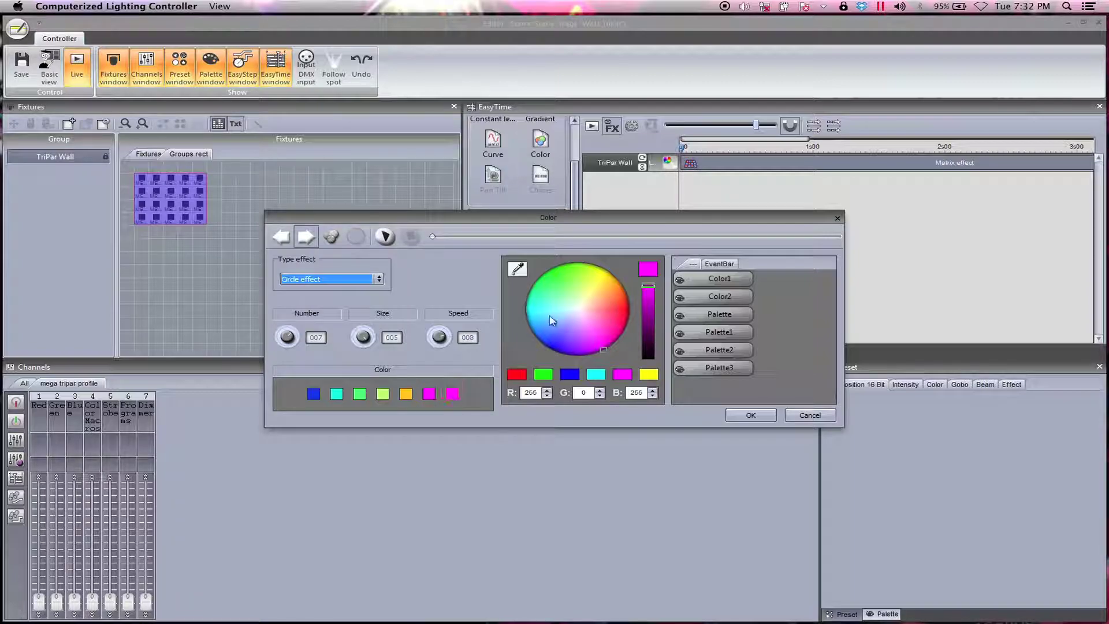
left_click(581, 312)
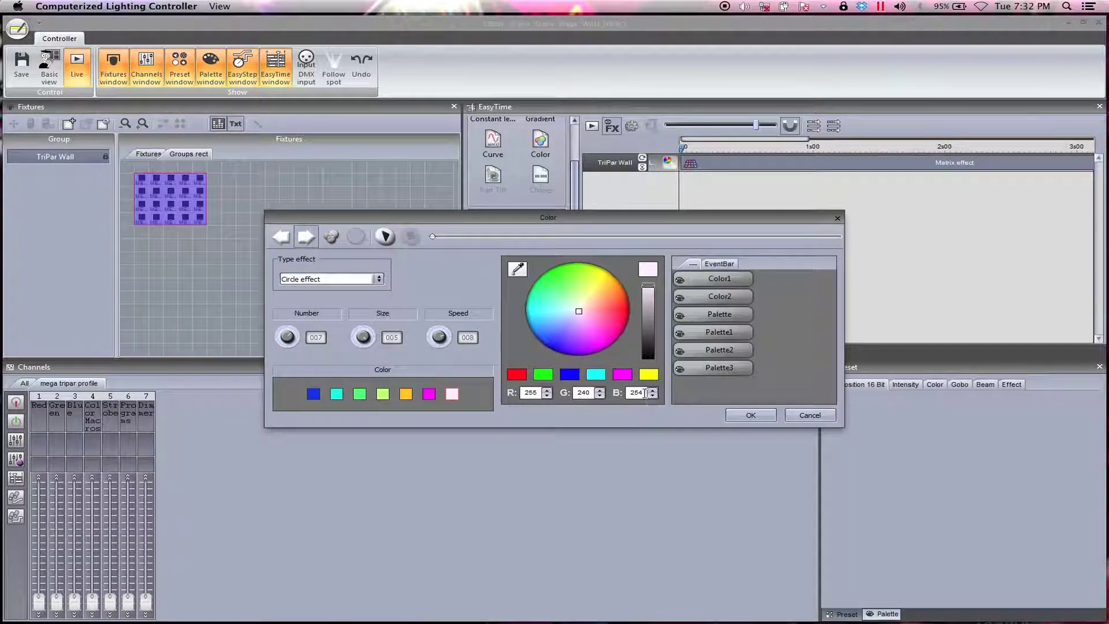
double_click(584, 393)
type("2")
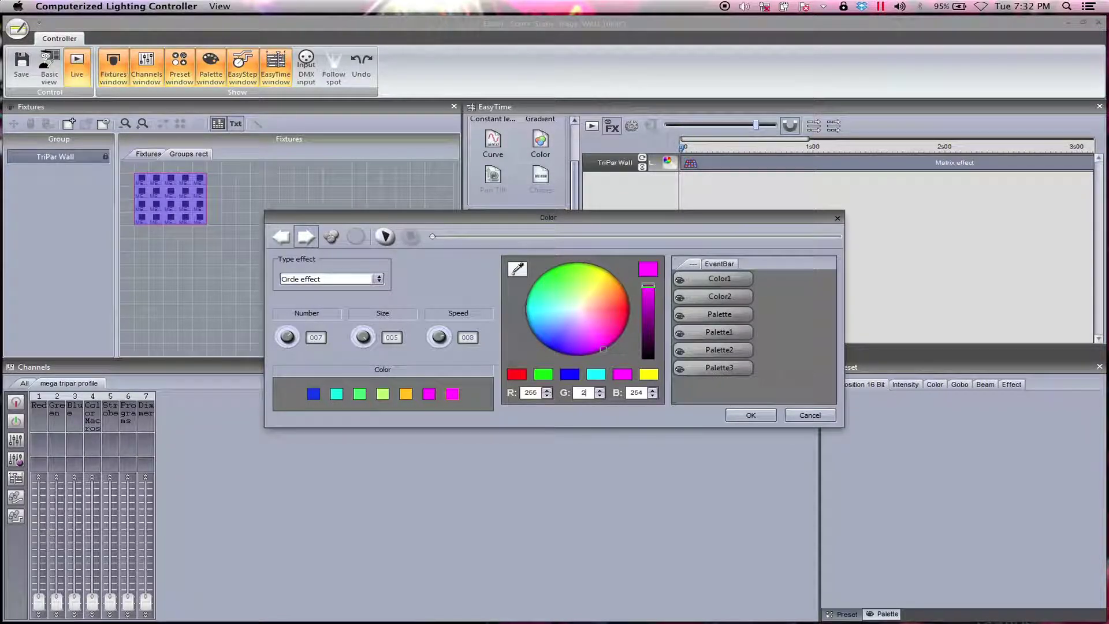
type("55")
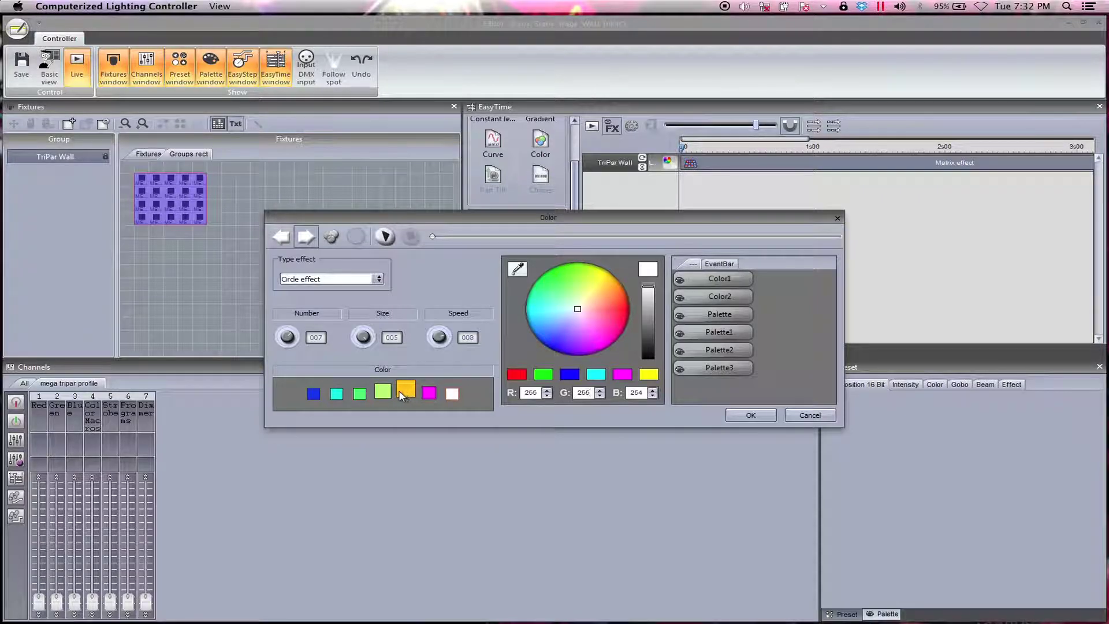
left_click(383, 393)
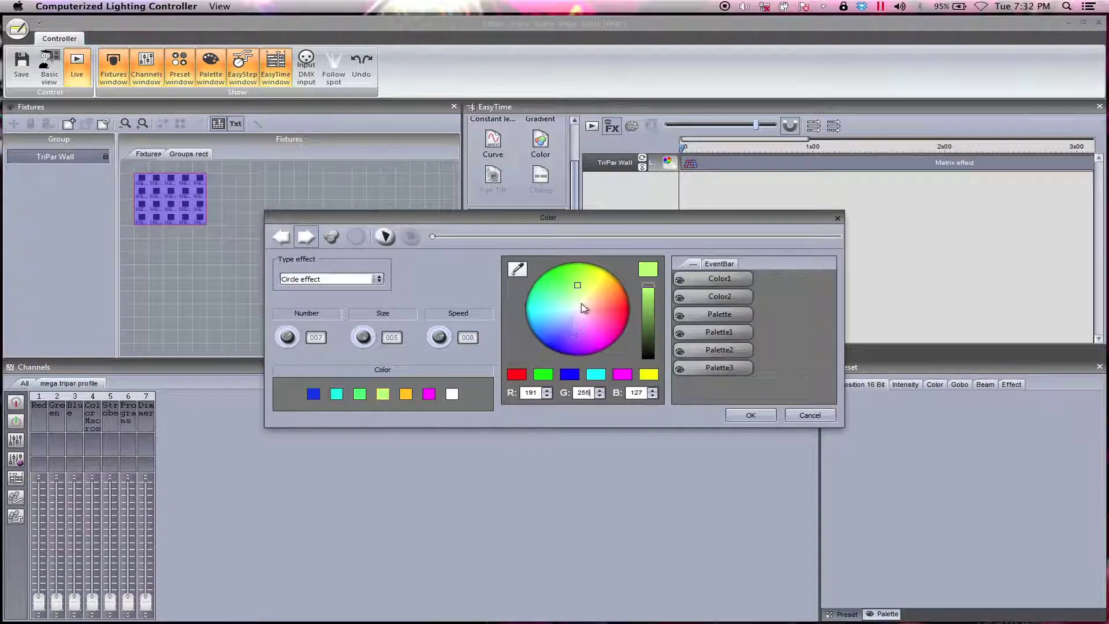
mouse_move(587, 302)
left_mouse_down()
mouse_move(632, 335)
mouse_move(657, 335)
left_mouse_up()
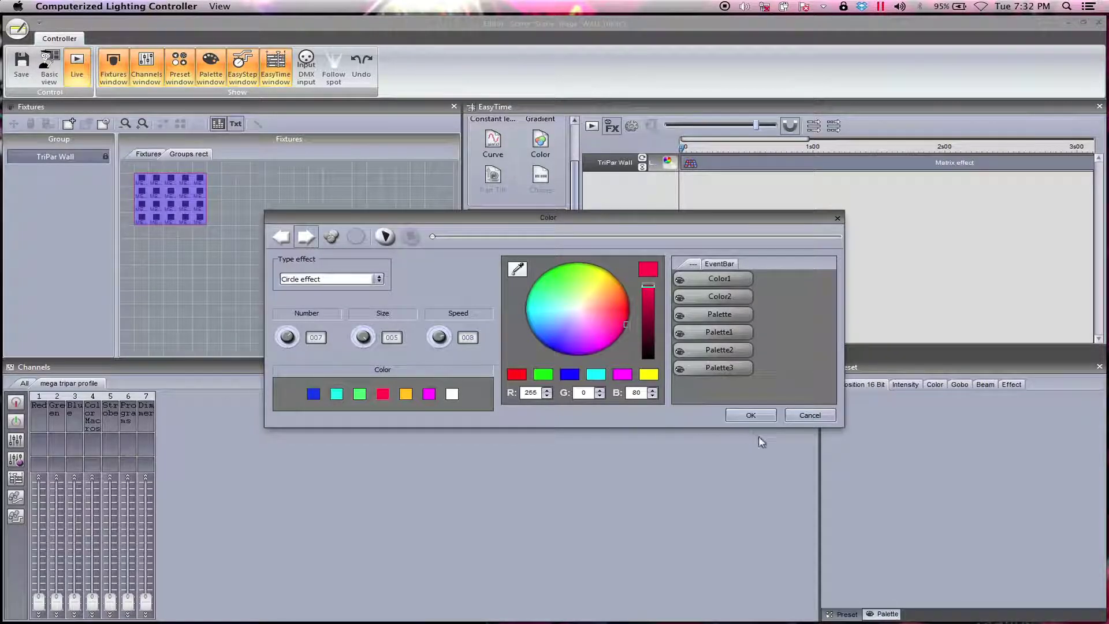
left_click(749, 416)
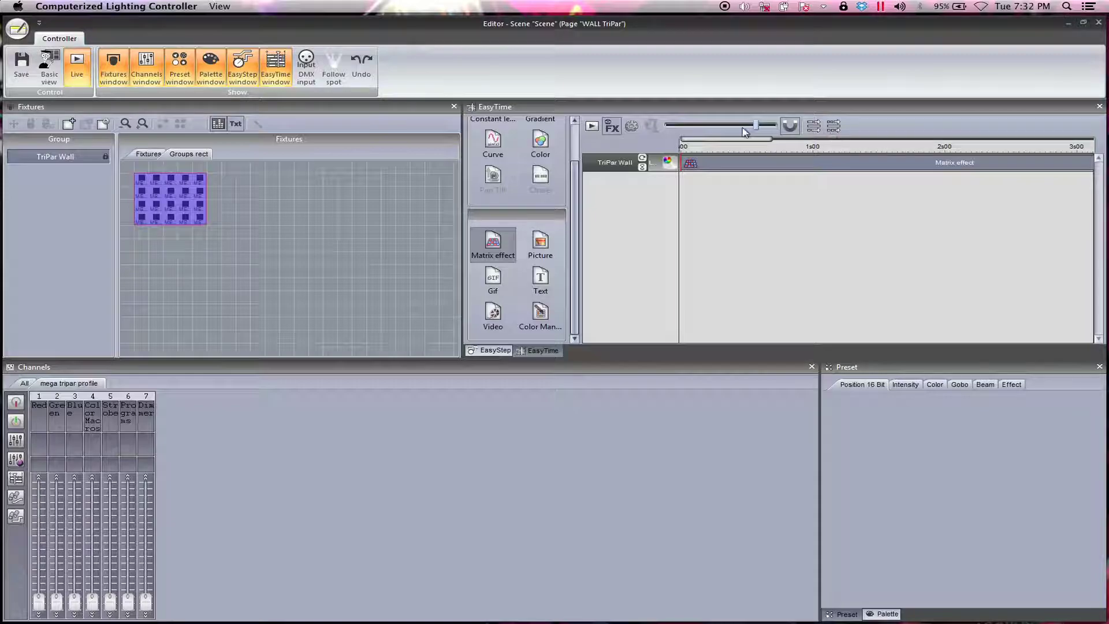
left_click_drag(755, 125, 729, 161)
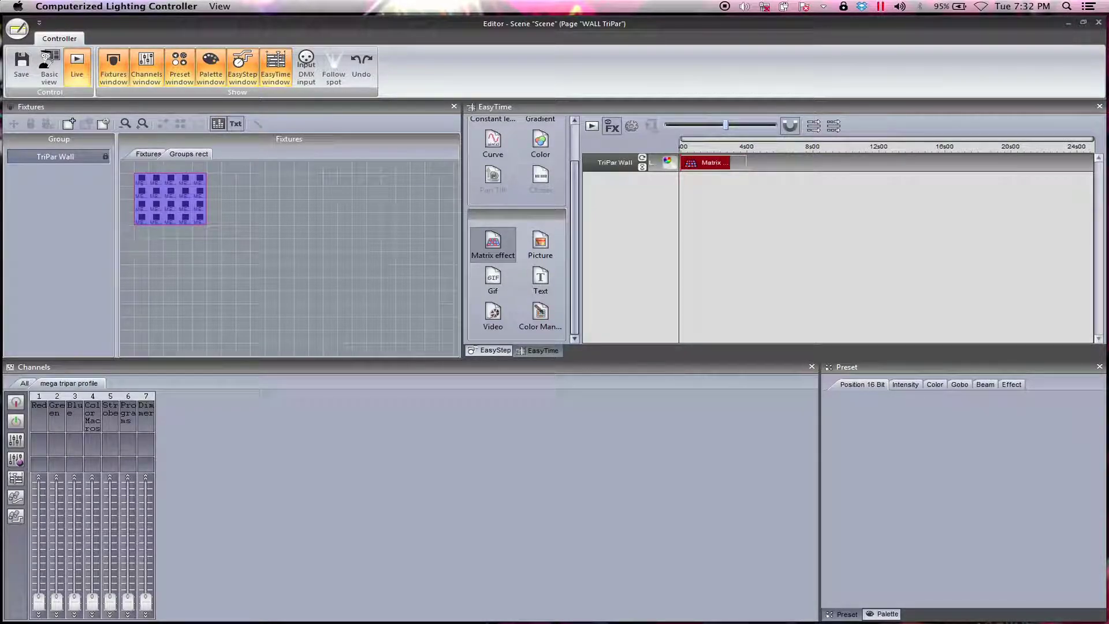
left_click(1098, 22)
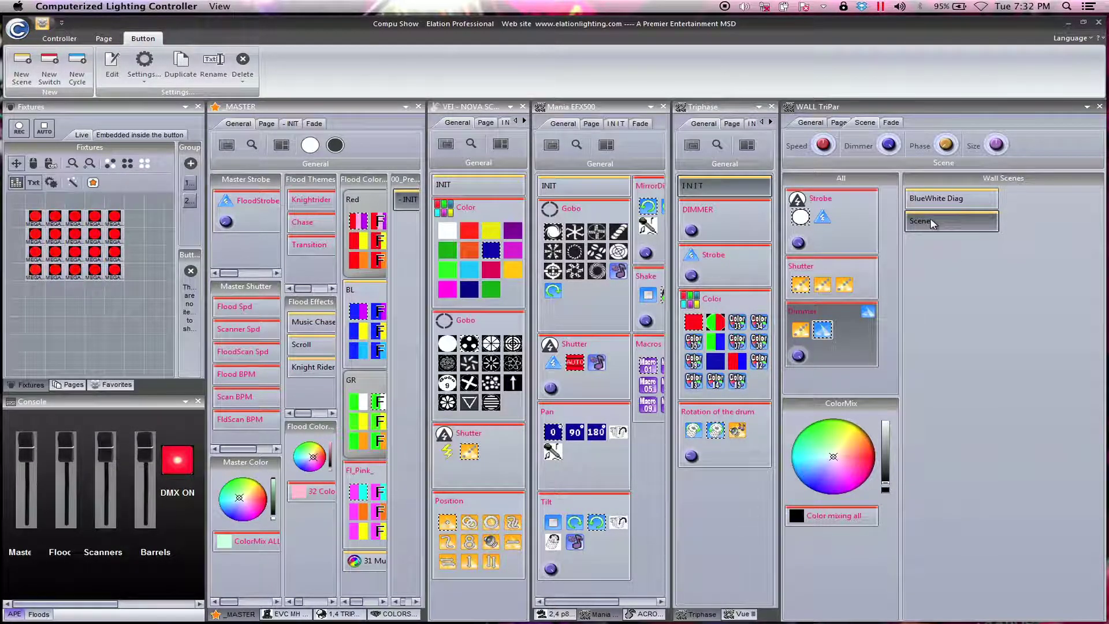
Step: Rename the new Scene button to RainbowCircle
right_click(931, 223)
left_click(937, 238)
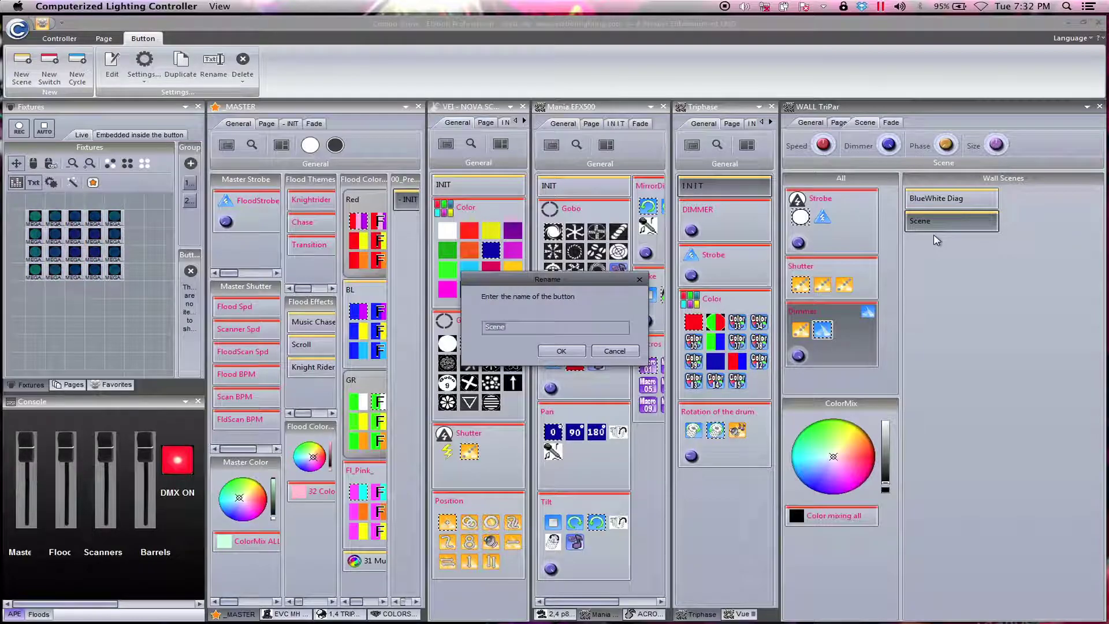
type("Rainbo")
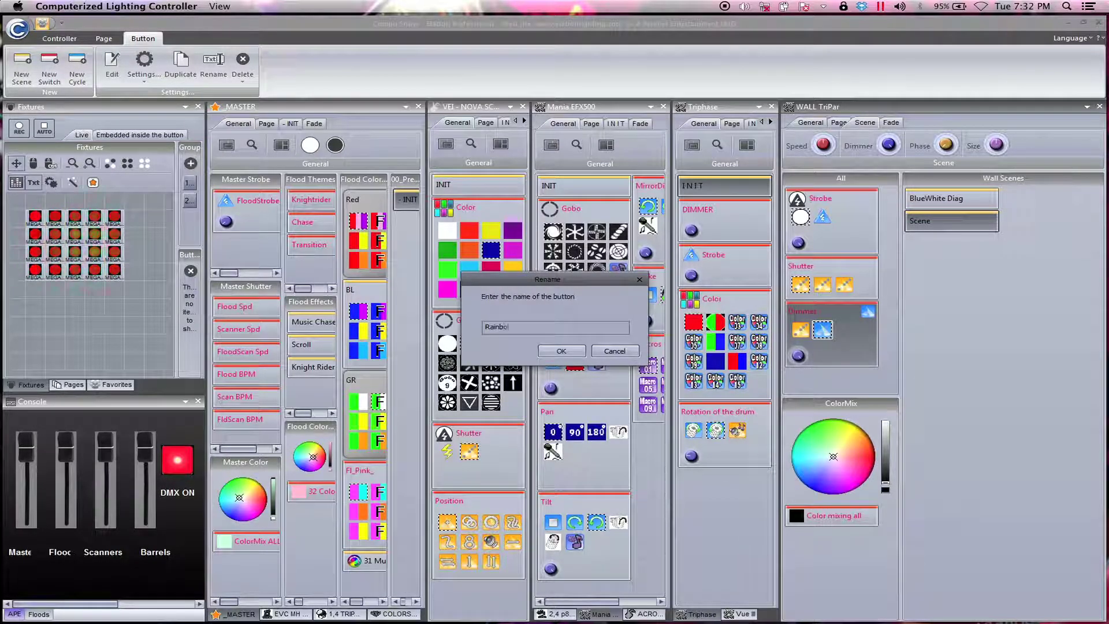
type("wCircle")
key("Return")
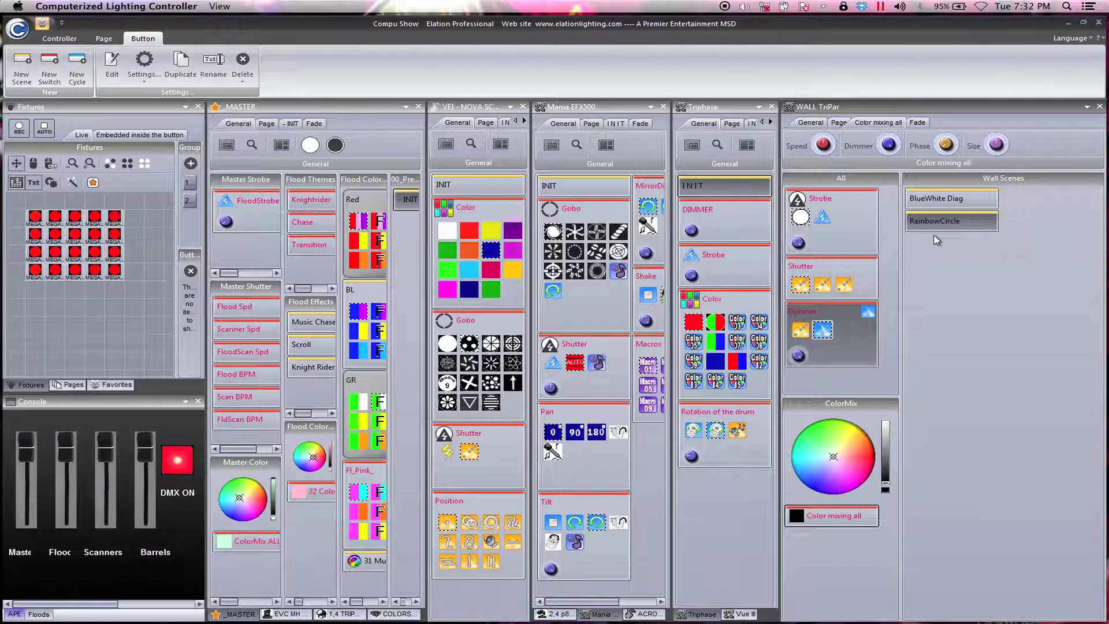
Step: Play RainbowCircle at speed -100 and test the strobe, shutter and dimmer chasers
left_click(952, 221)
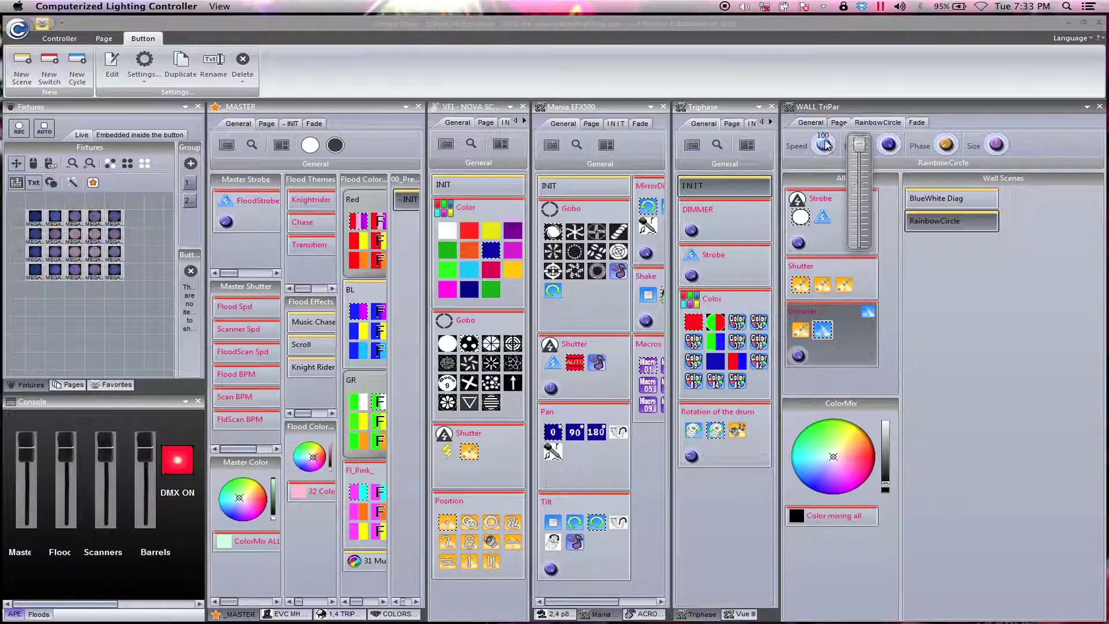
left_click_drag(826, 141, 823, 168)
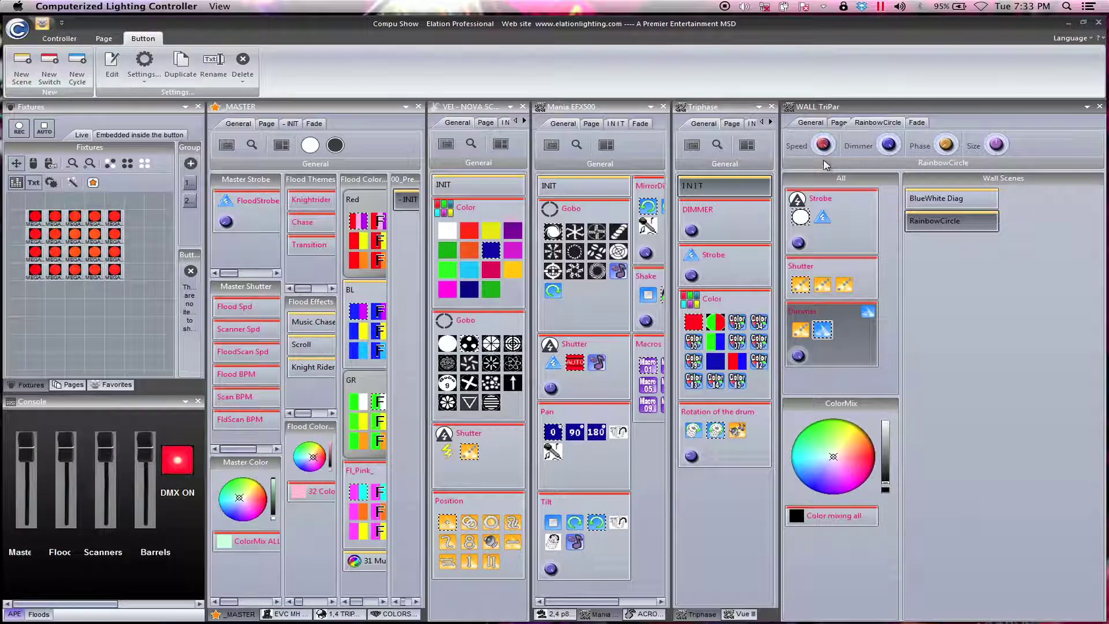
left_click(824, 218)
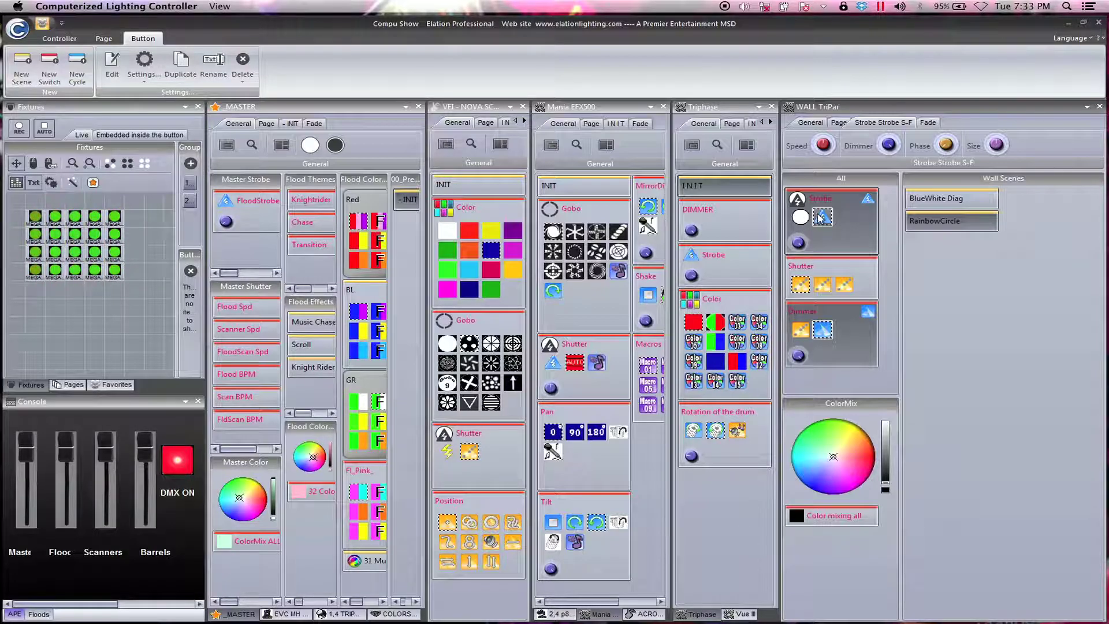
left_click(824, 218)
left_click(800, 286)
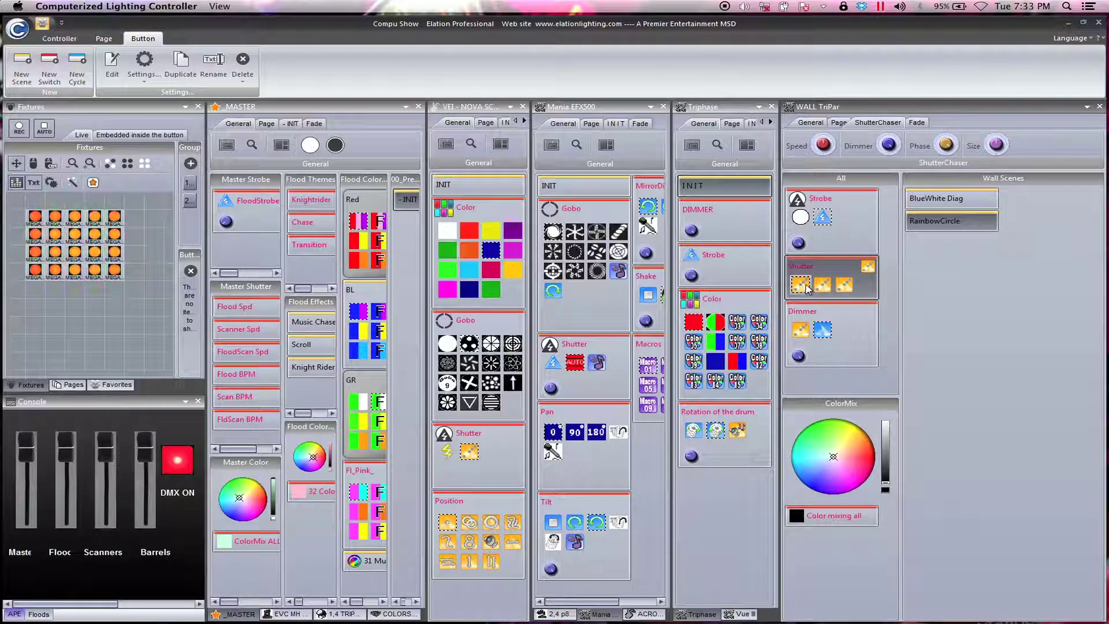
left_click(800, 334)
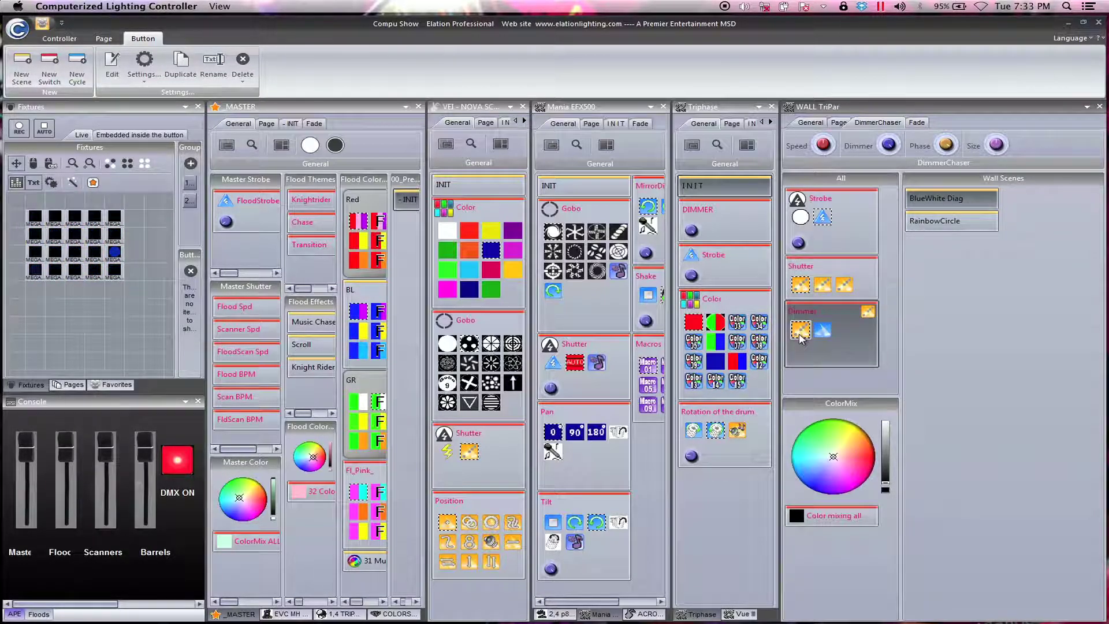
left_click(957, 225)
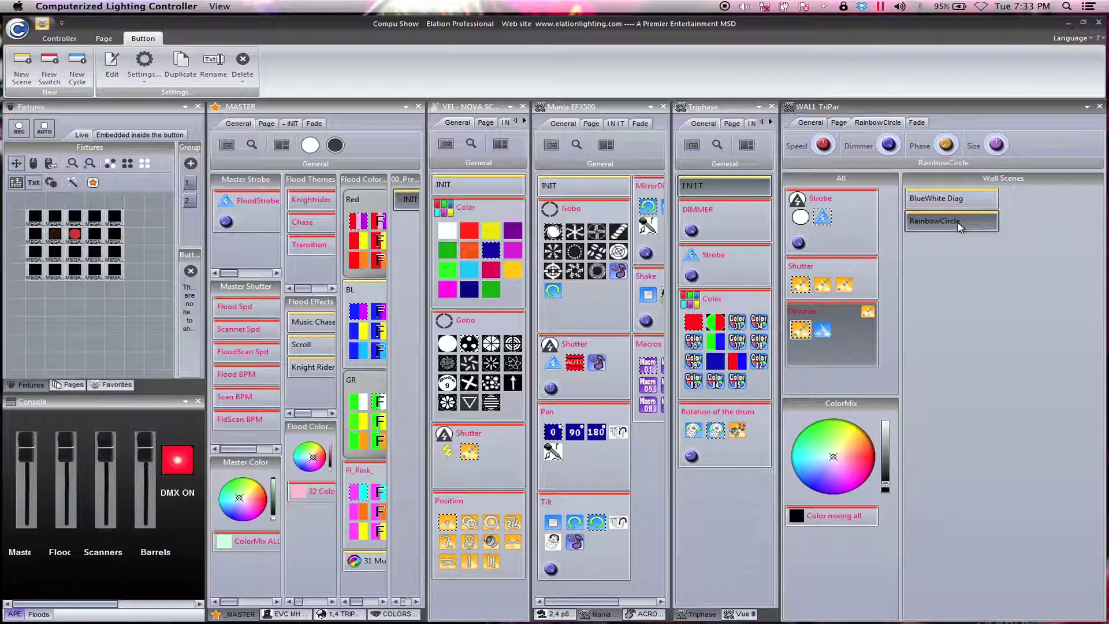
left_click(800, 334)
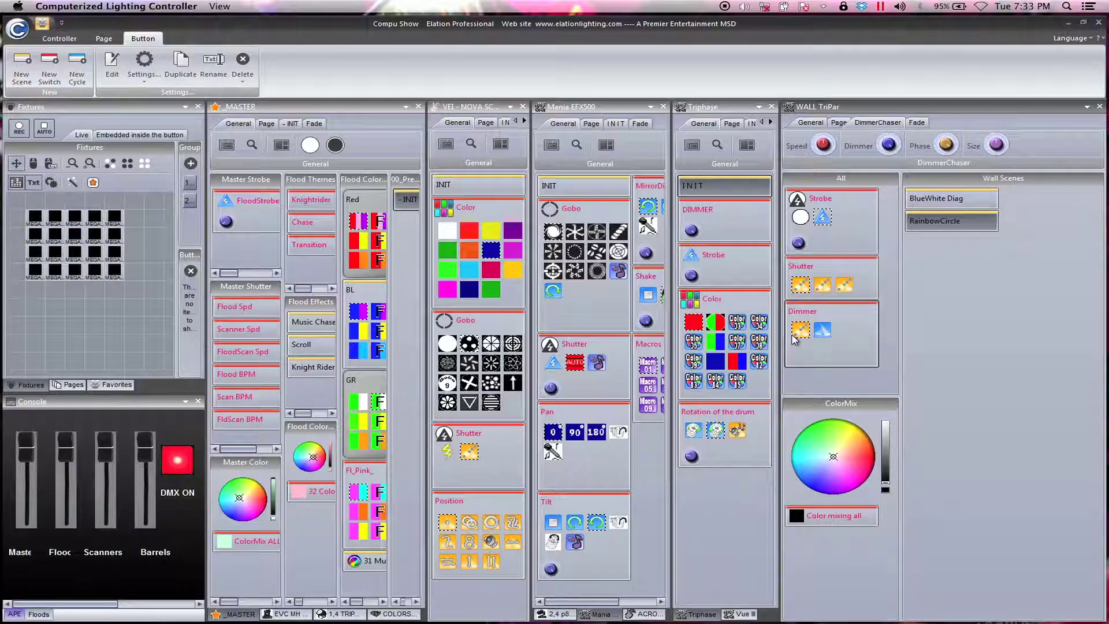
Step: Open the new scene and trial Picture, Gif and Text effects on the TriPar Wall track
double_click(827, 240)
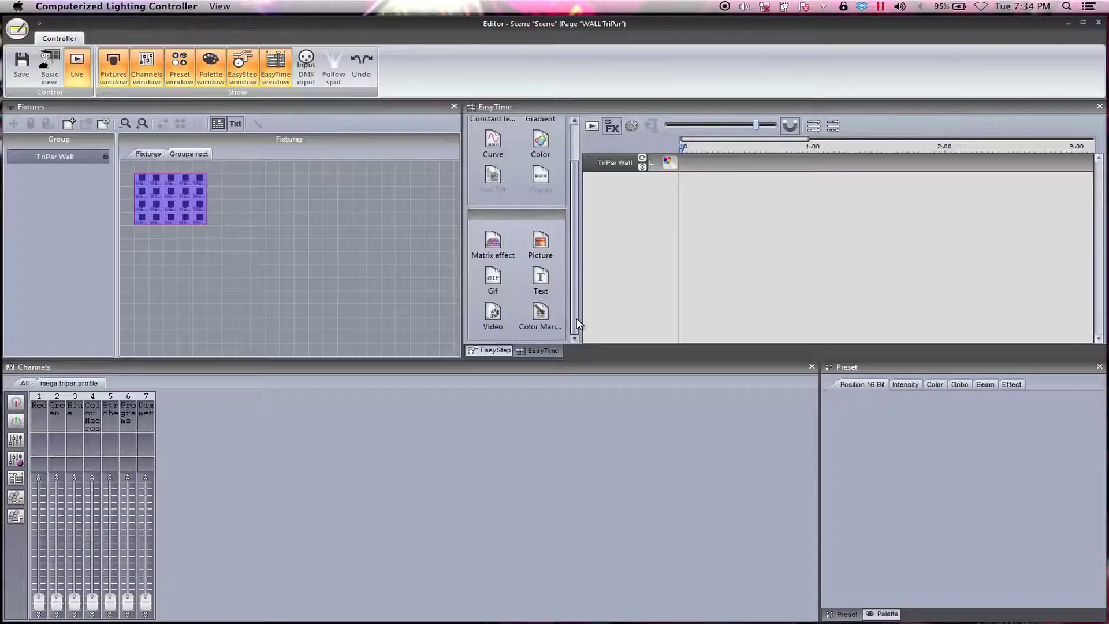
left_click_drag(540, 241, 710, 166)
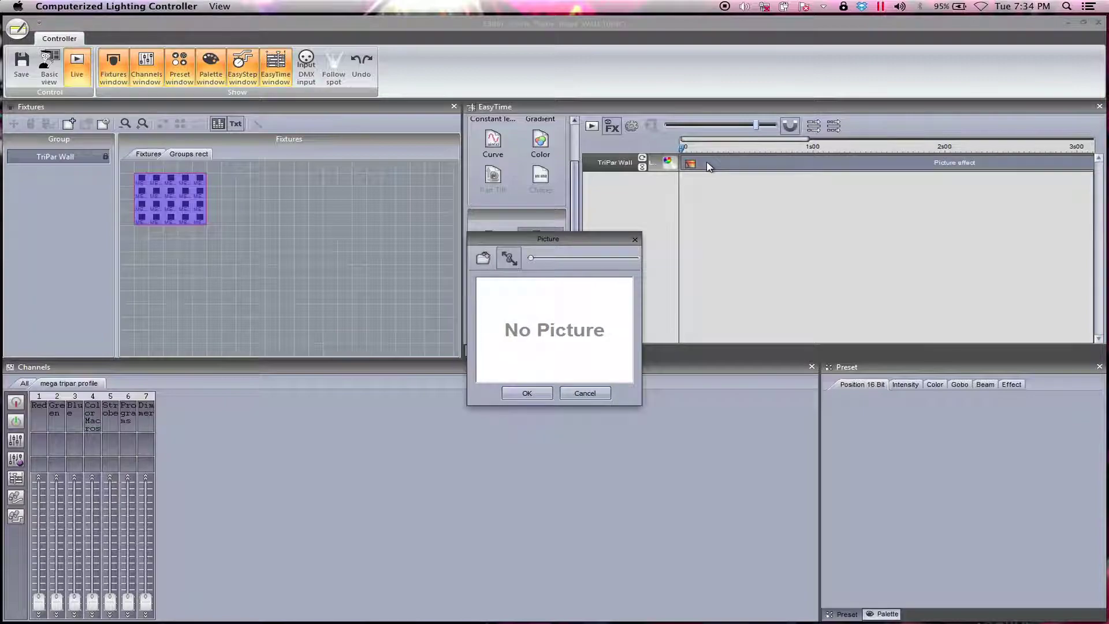
left_click(583, 394)
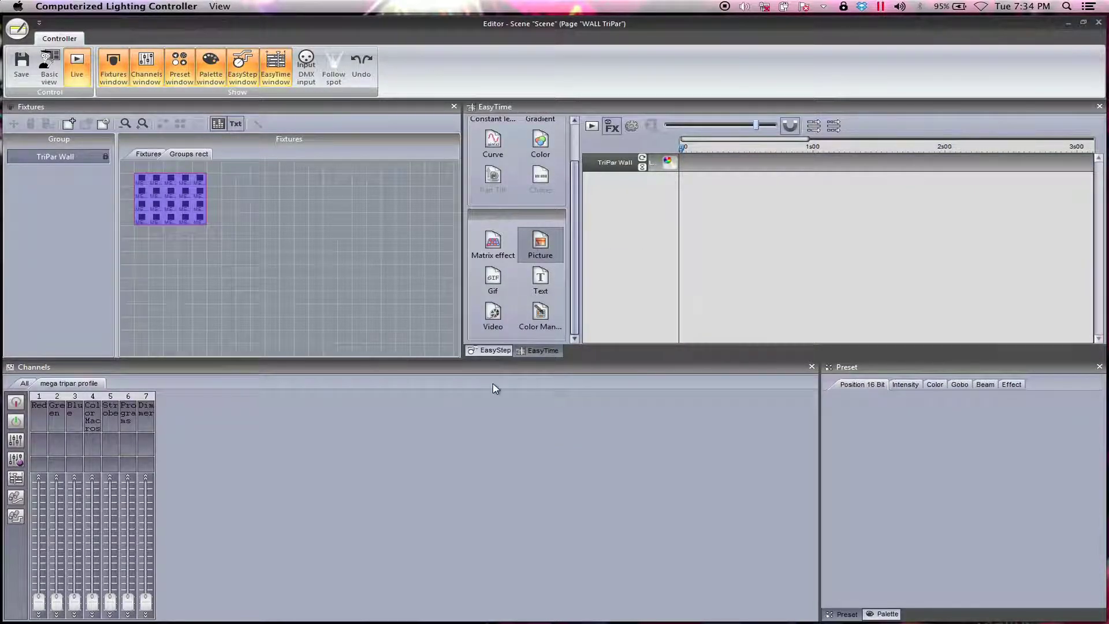
mouse_move(492, 281)
left_mouse_down()
mouse_move(656, 239)
mouse_move(715, 172)
mouse_move(490, 289)
left_mouse_up()
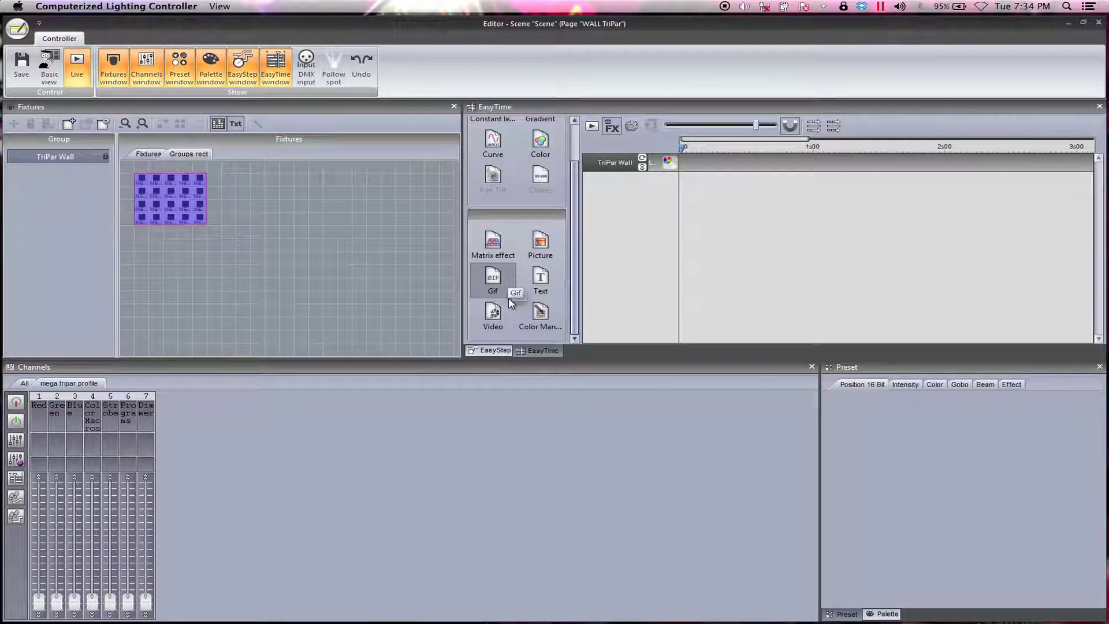
left_click_drag(540, 280, 697, 169)
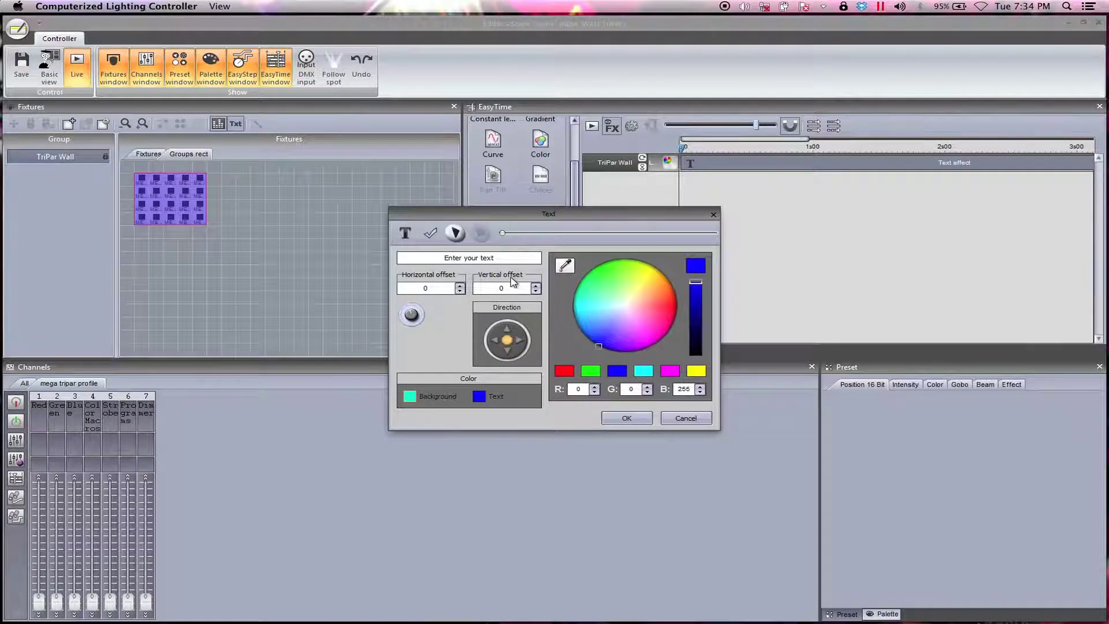
left_click(685, 417)
Step: Add a Color Manager effect to the TriPar Wall track and fill the grid dark red
left_click_drag(554, 310, 698, 162)
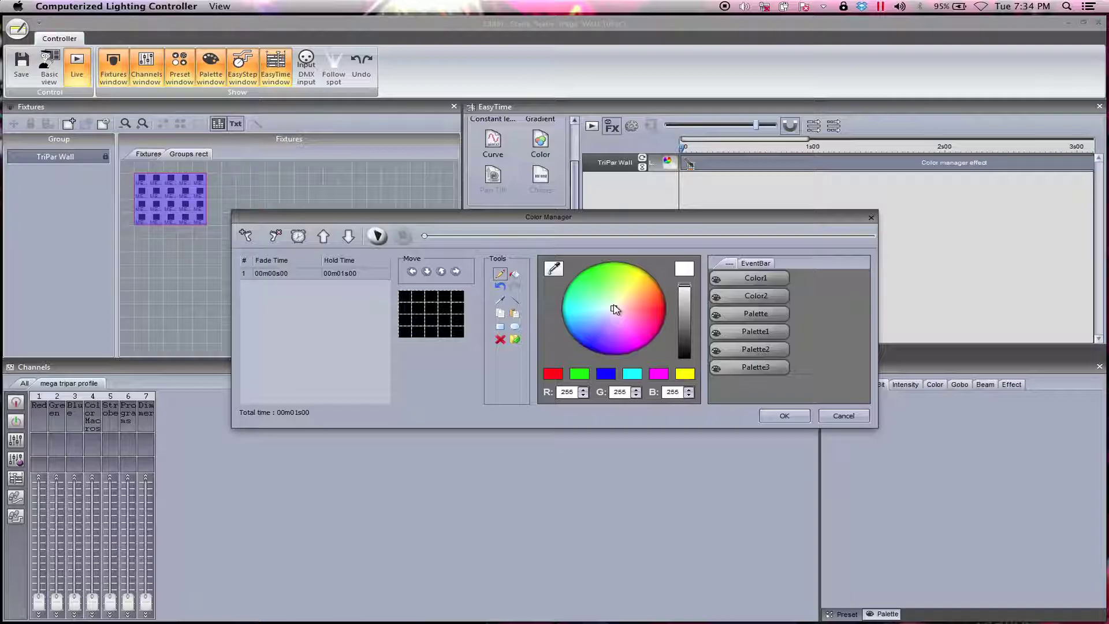
left_click_drag(615, 310, 592, 269)
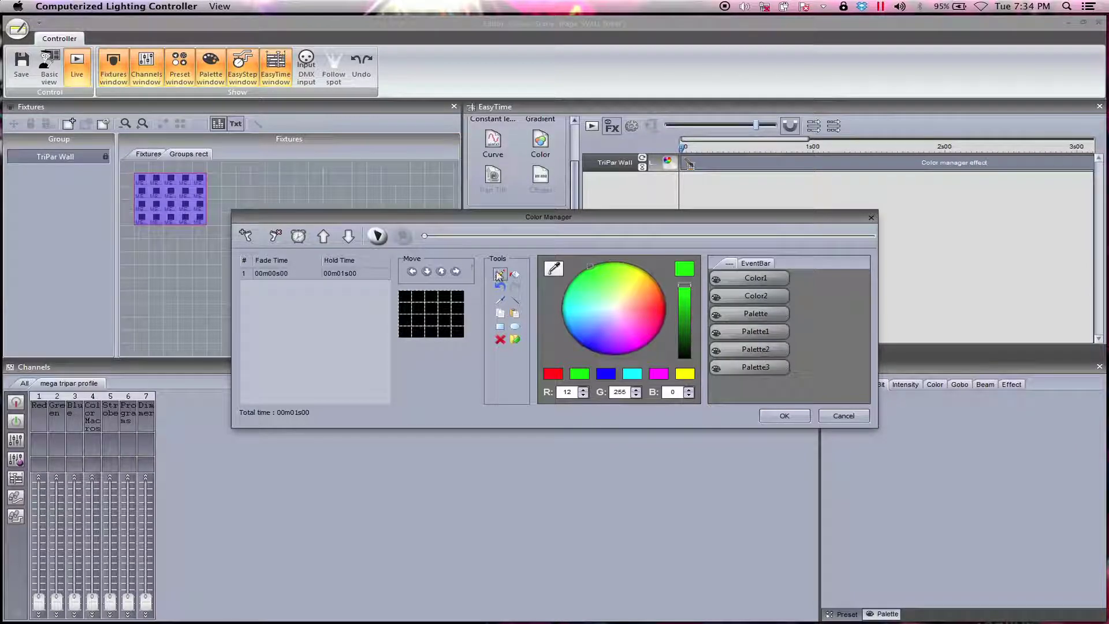
left_click(514, 273)
left_click(446, 302)
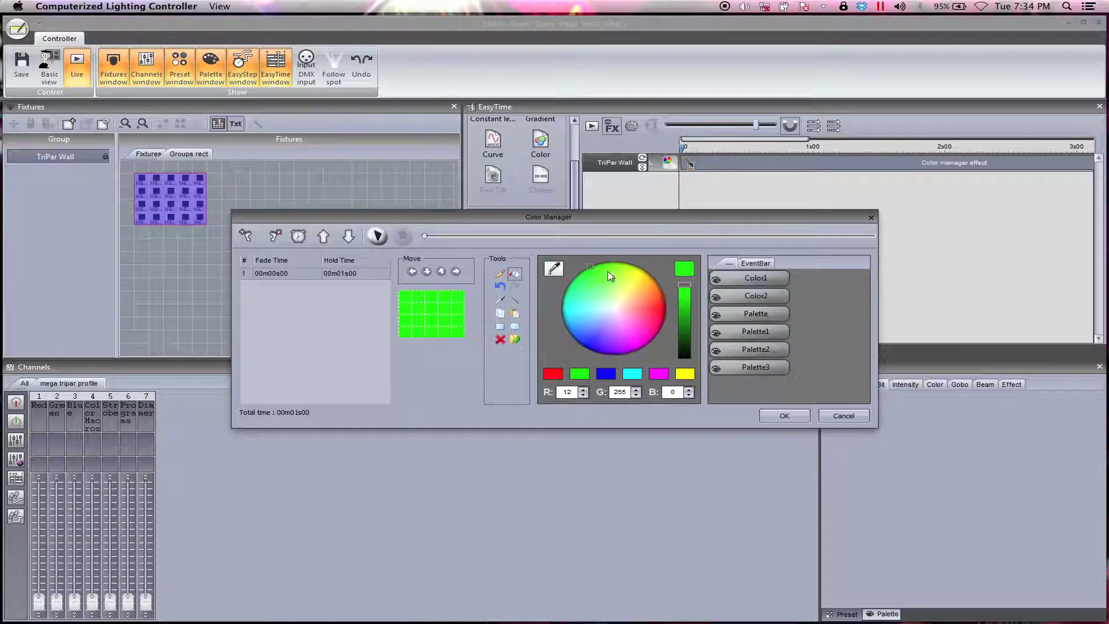
left_click(666, 307)
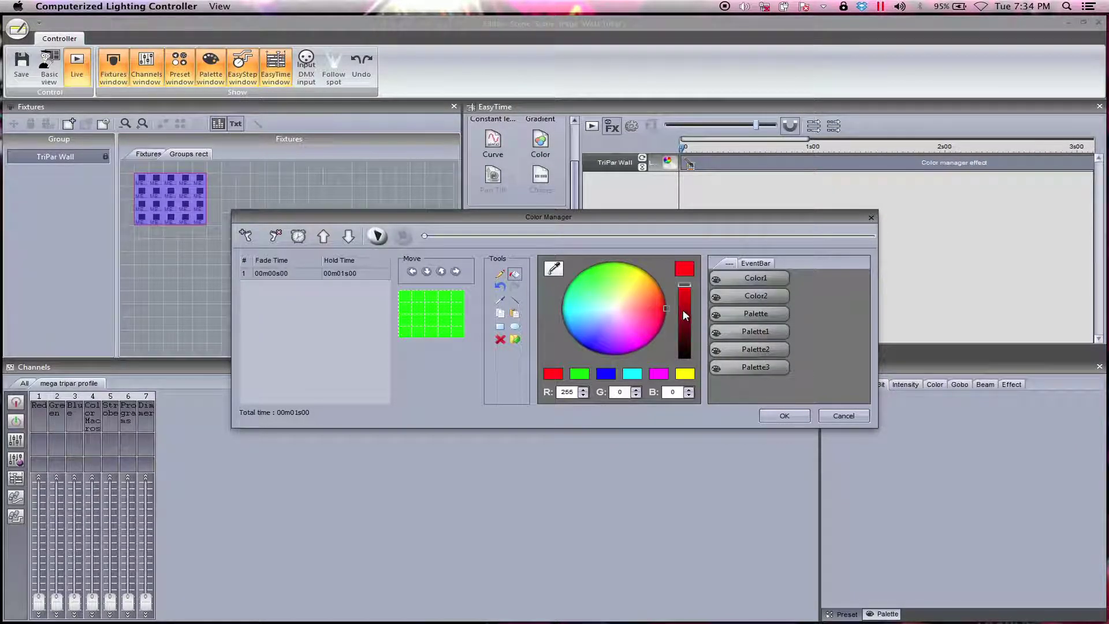
left_click(426, 297)
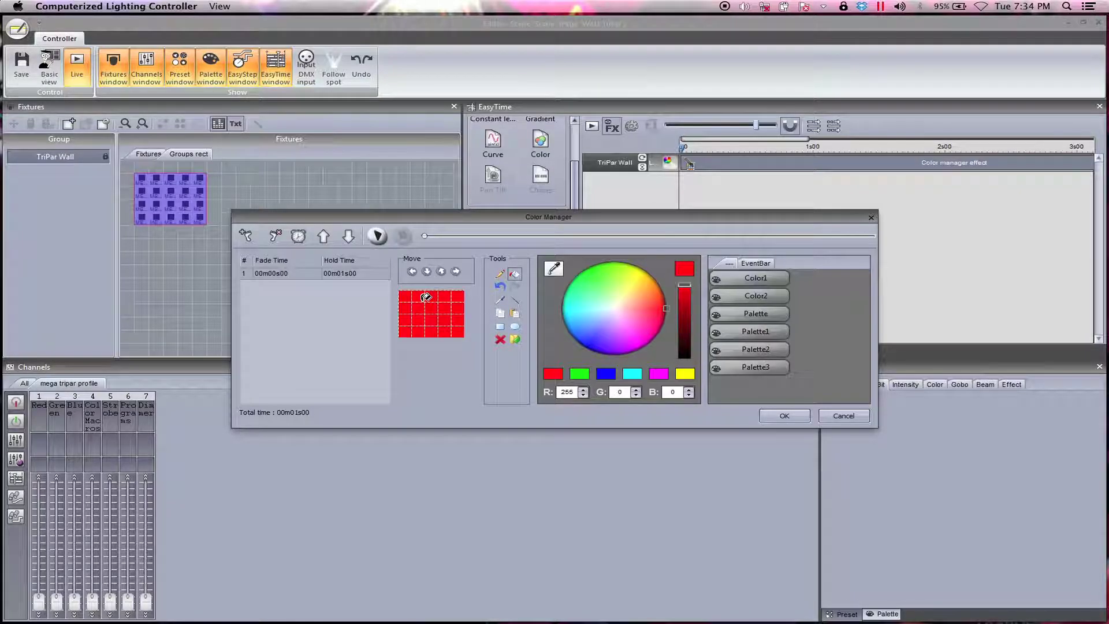
left_click(685, 310)
left_click(434, 302)
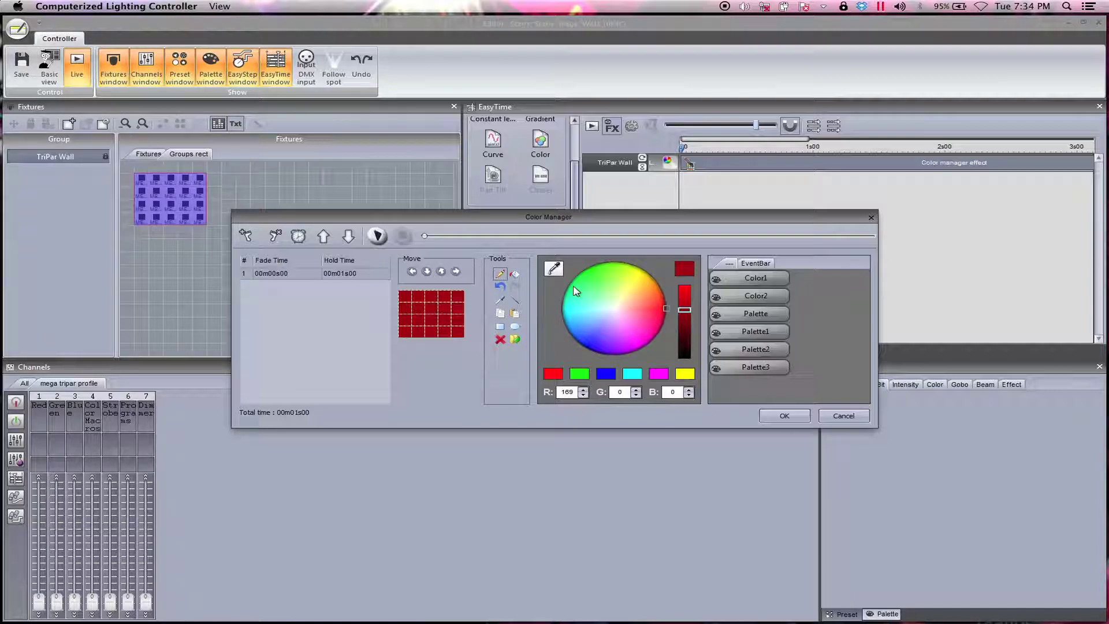
Step: Paint the lower-left grid cells and one right-column cell green
left_click(584, 269)
left_click_drag(684, 309, 690, 252)
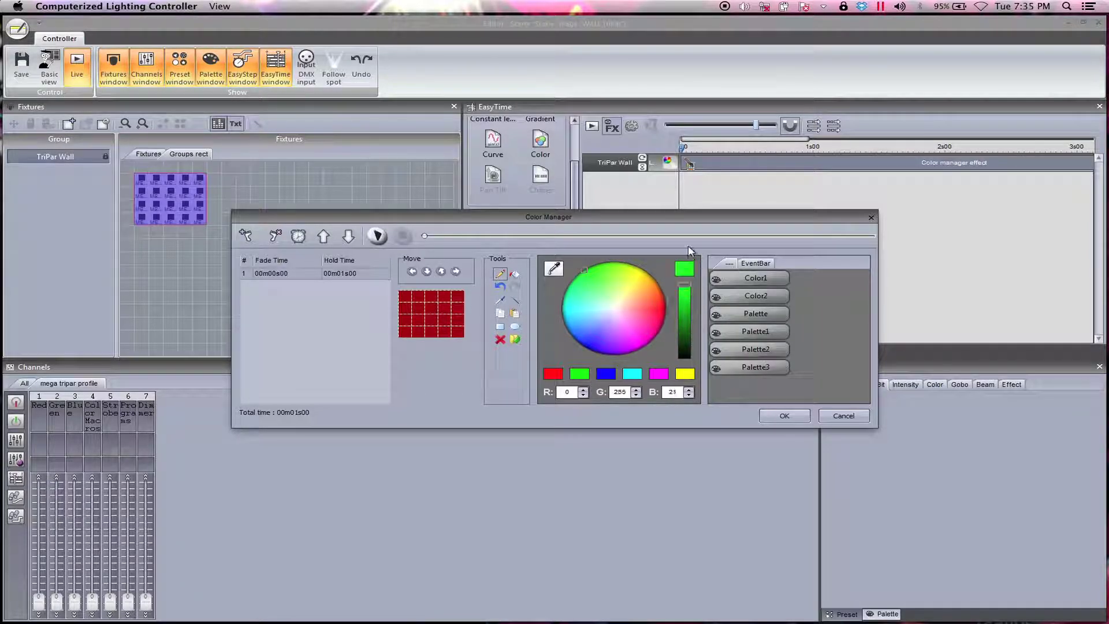
left_click_drag(406, 321, 405, 332)
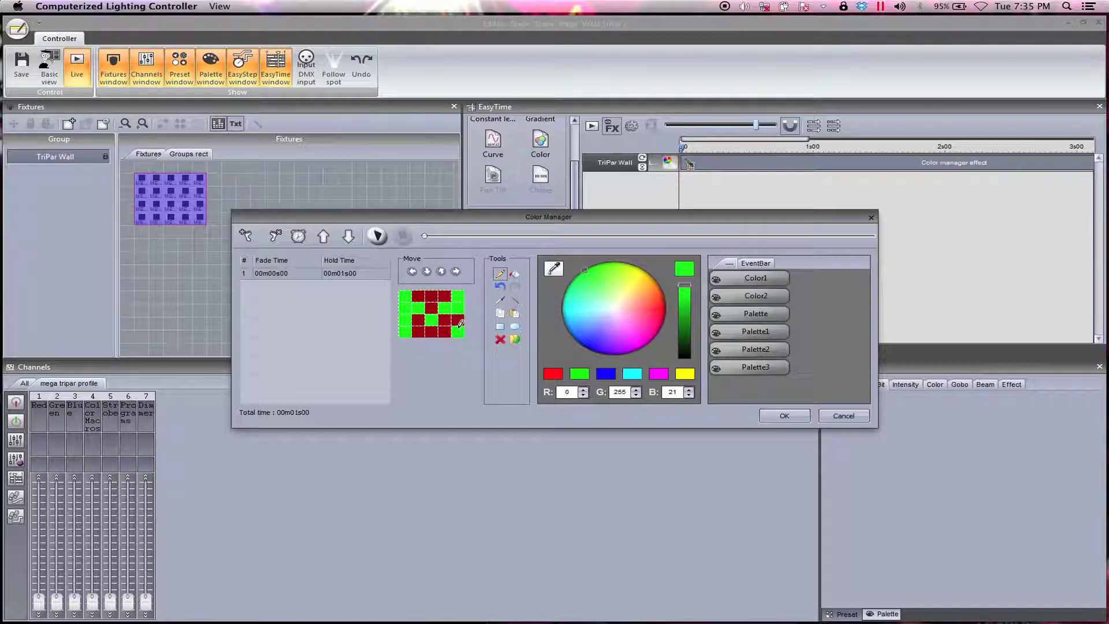
left_click(460, 317)
Step: Add a second step with dark-red cells and a green left column, then save and close the effect
left_click(245, 237)
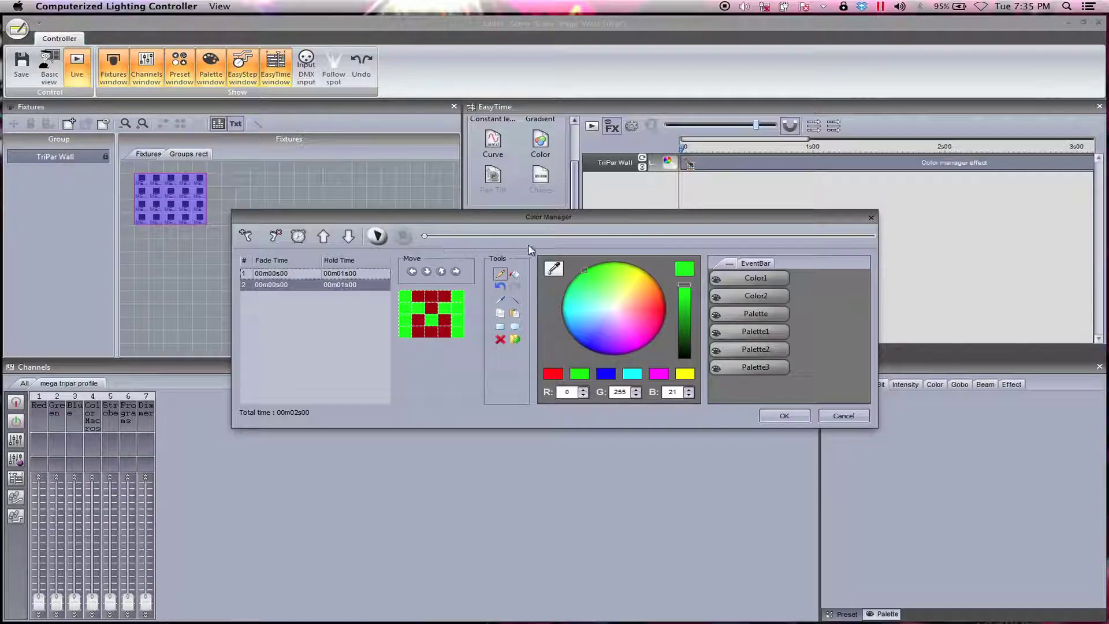
left_click(432, 296)
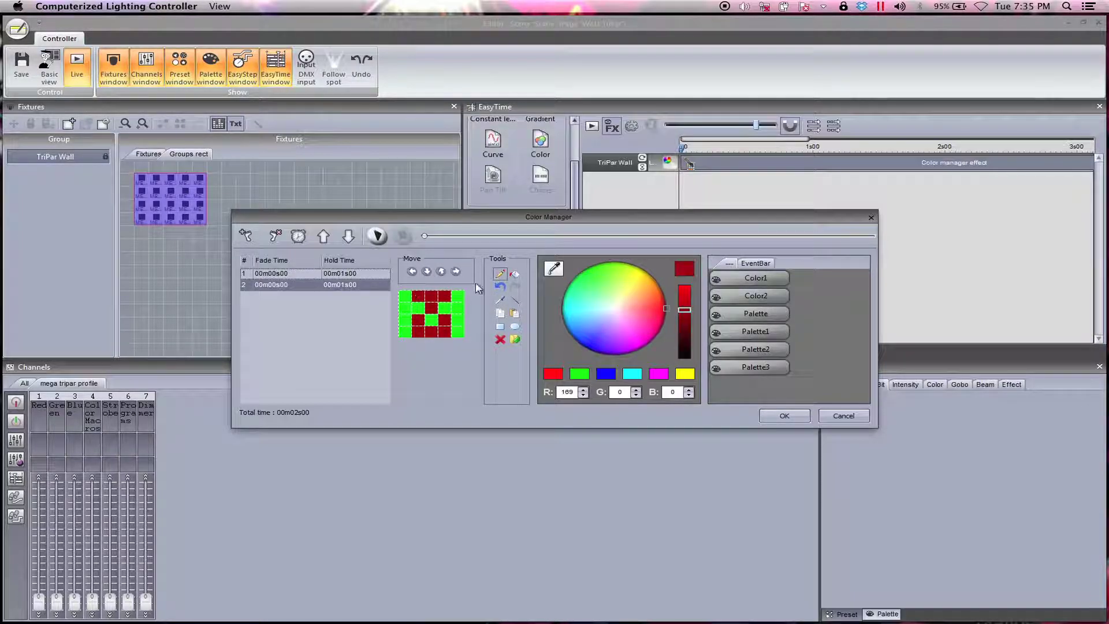
mouse_move(405, 296)
left_mouse_down()
mouse_move(410, 331)
mouse_move(410, 301)
mouse_move(440, 316)
mouse_move(459, 295)
mouse_move(459, 323)
left_mouse_up()
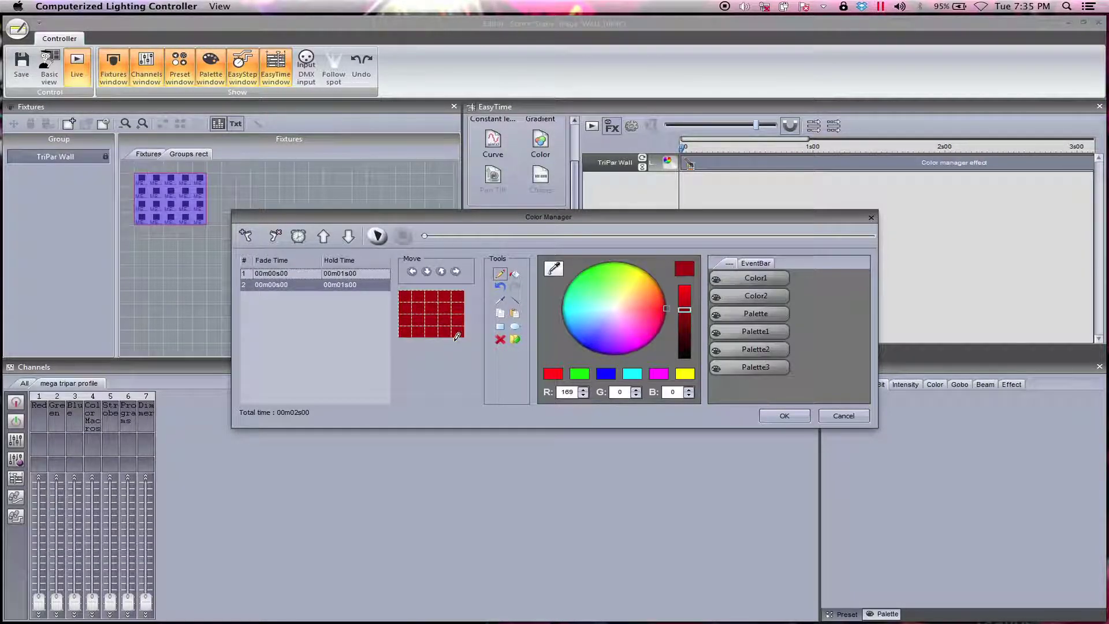
left_click(581, 270)
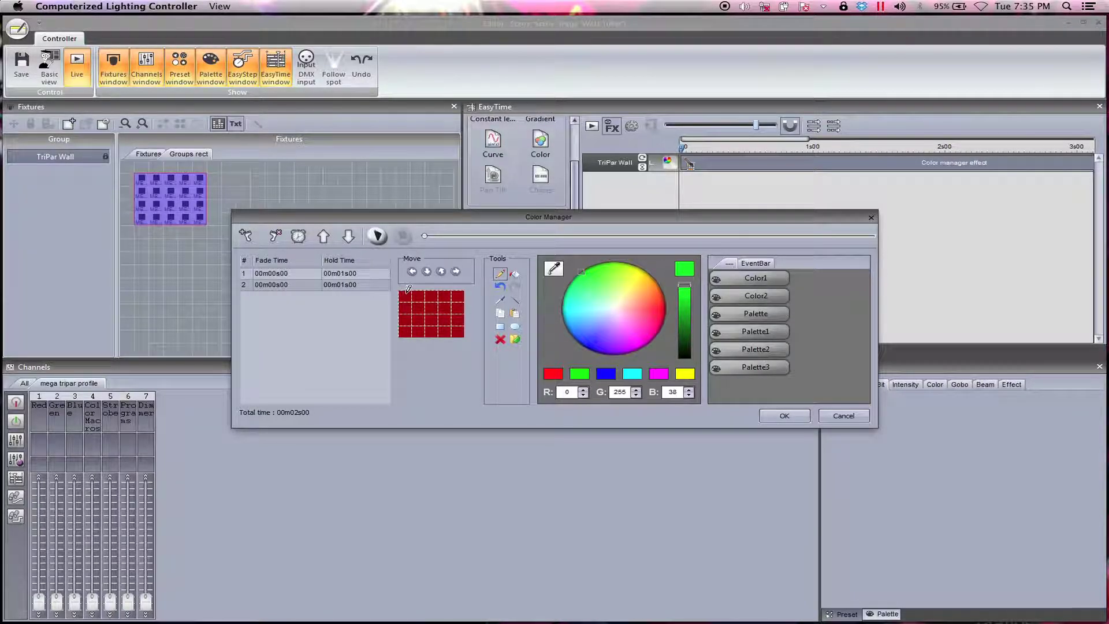
mouse_move(404, 295)
left_mouse_down()
mouse_move(406, 319)
mouse_move(435, 330)
left_mouse_up()
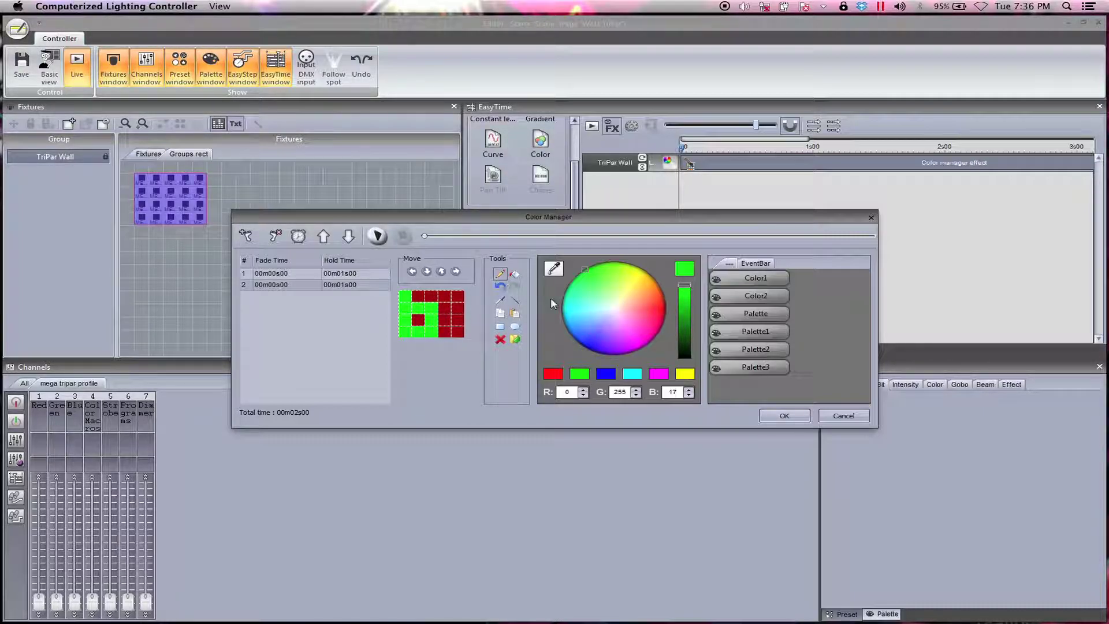
left_click(784, 415)
left_click(77, 66)
Step: Confirm the save, then trigger the wall strobe and dimmer presets and the new Scene
left_click(503, 344)
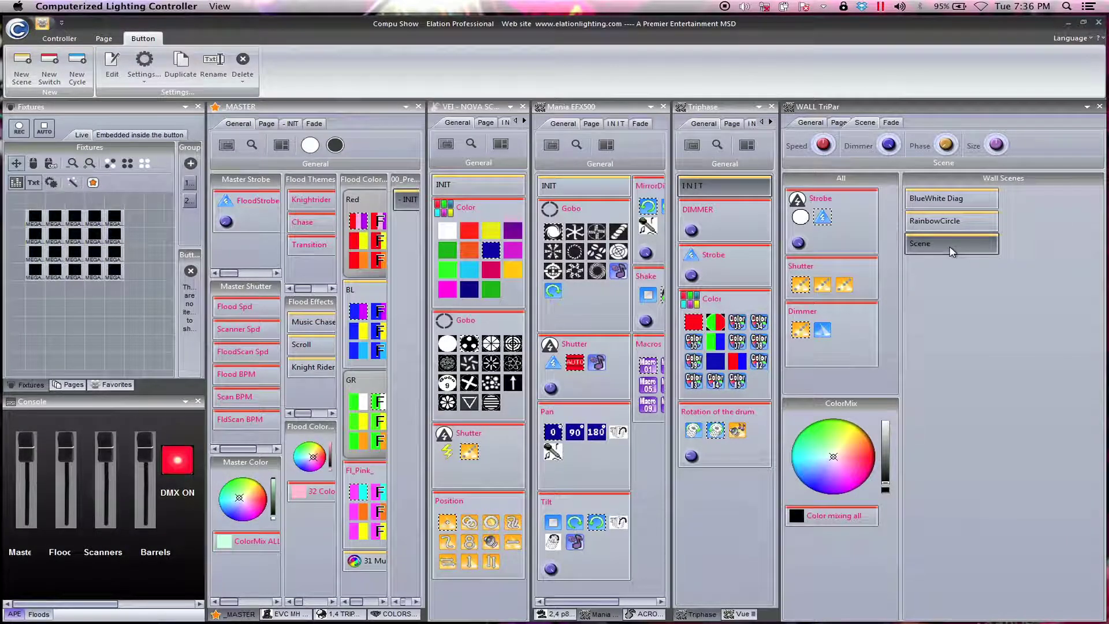
left_click(800, 217)
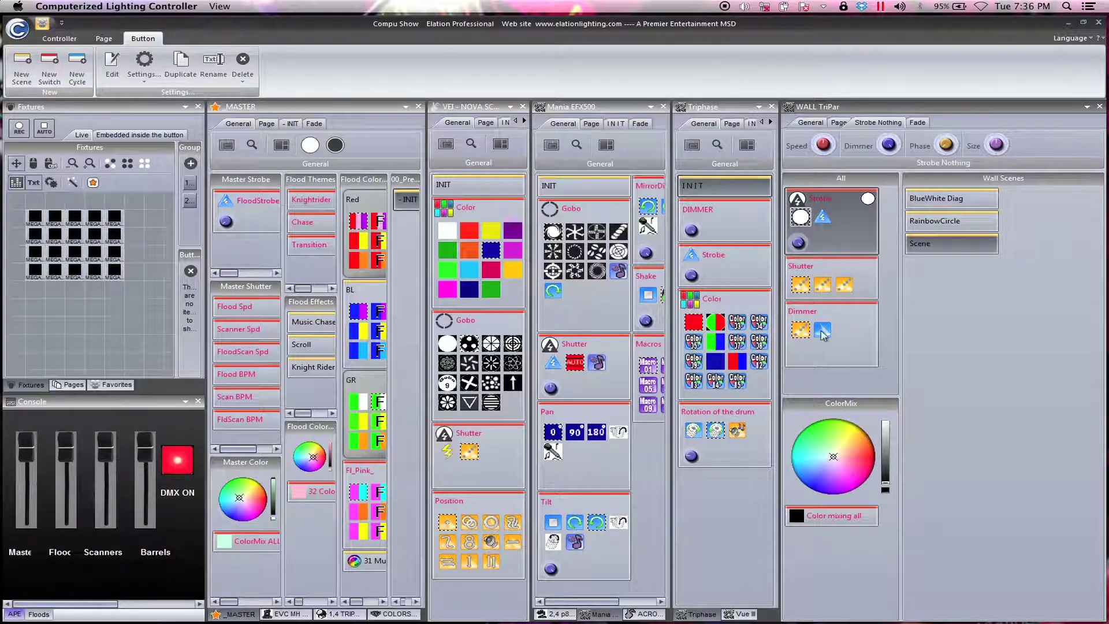
left_click(822, 330)
left_click(947, 246)
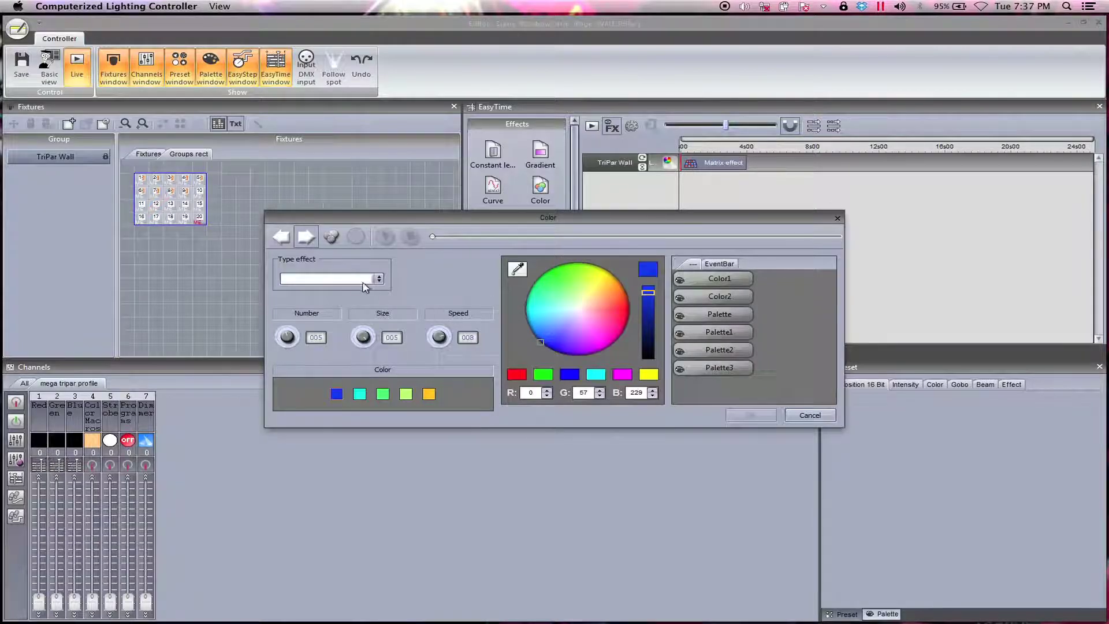
Step: Set the matrix type to Rain effect with black as colour 1 and green as colour 2
left_click(358, 279)
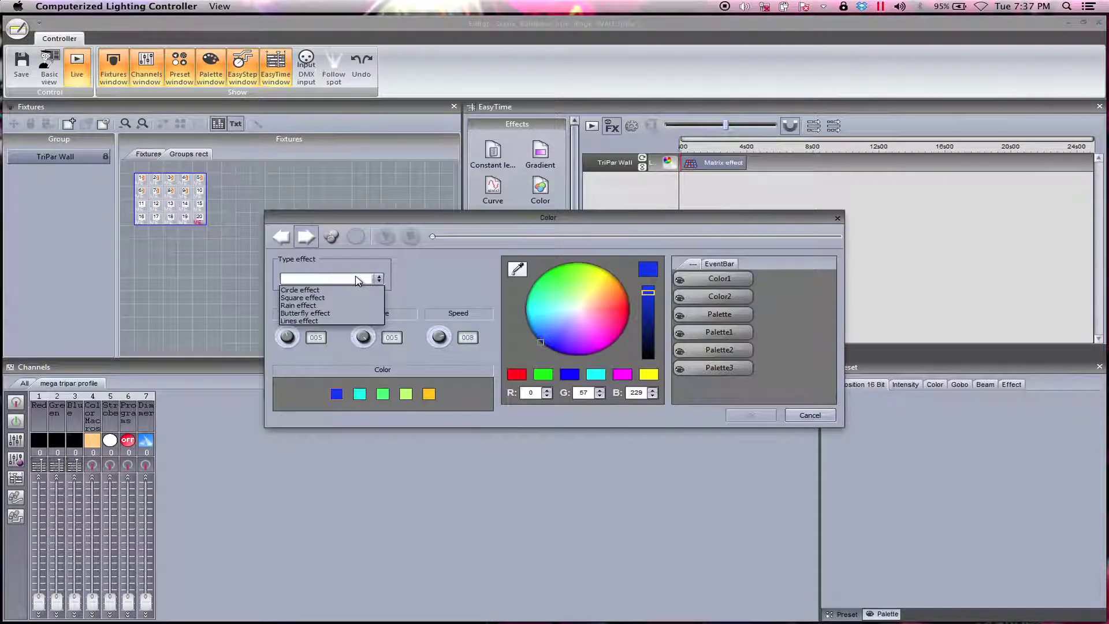
left_click(351, 306)
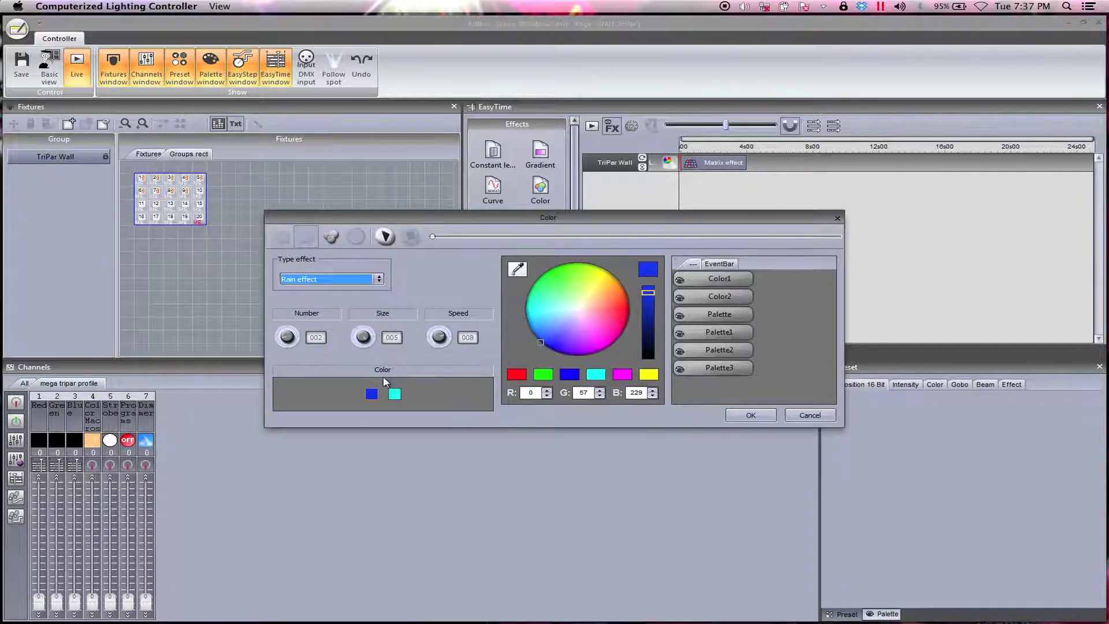
left_click_drag(653, 327, 598, 407)
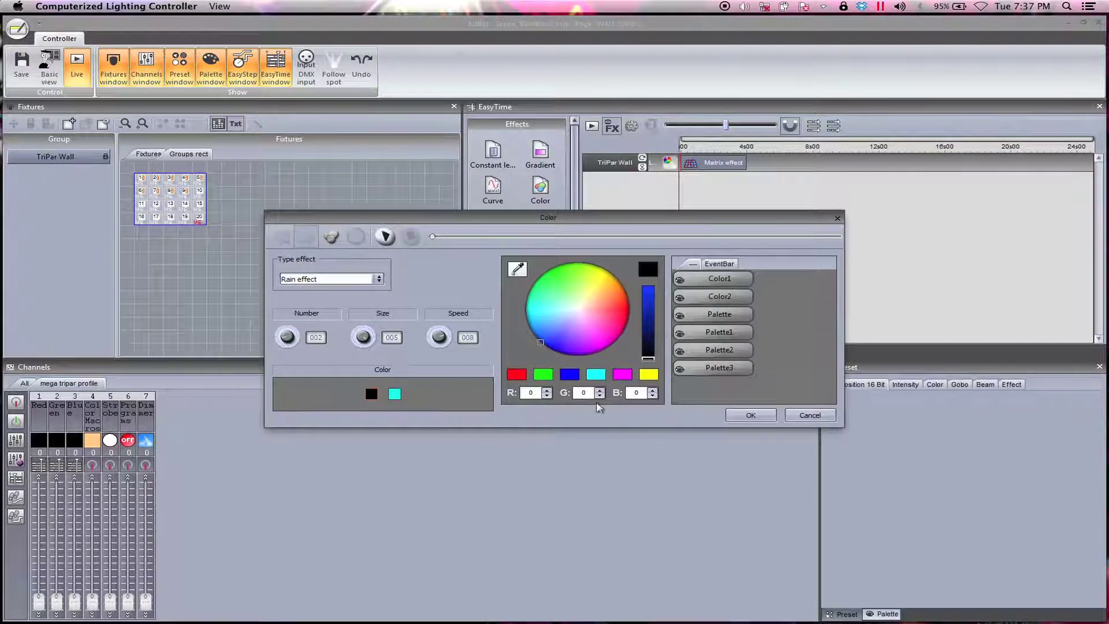
left_click(395, 394)
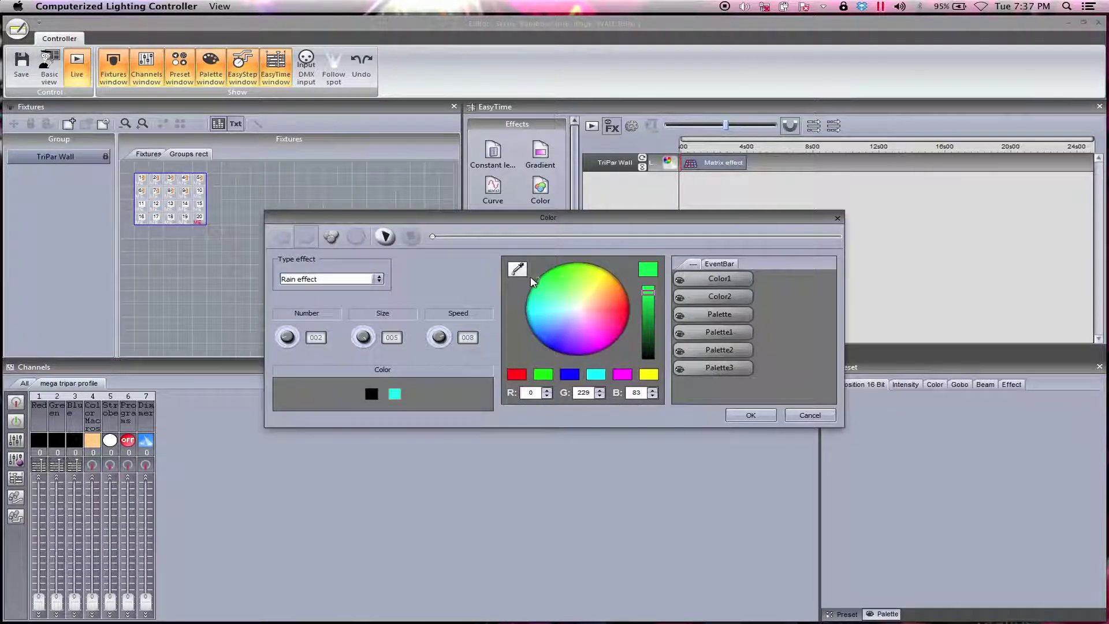
left_click(529, 292)
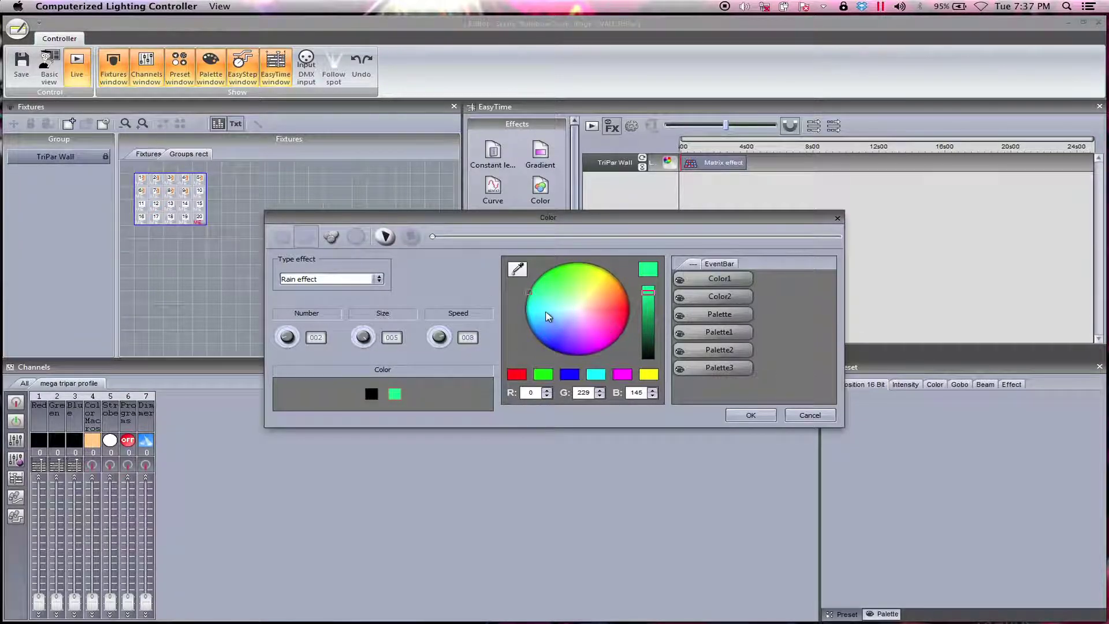
left_click(544, 276)
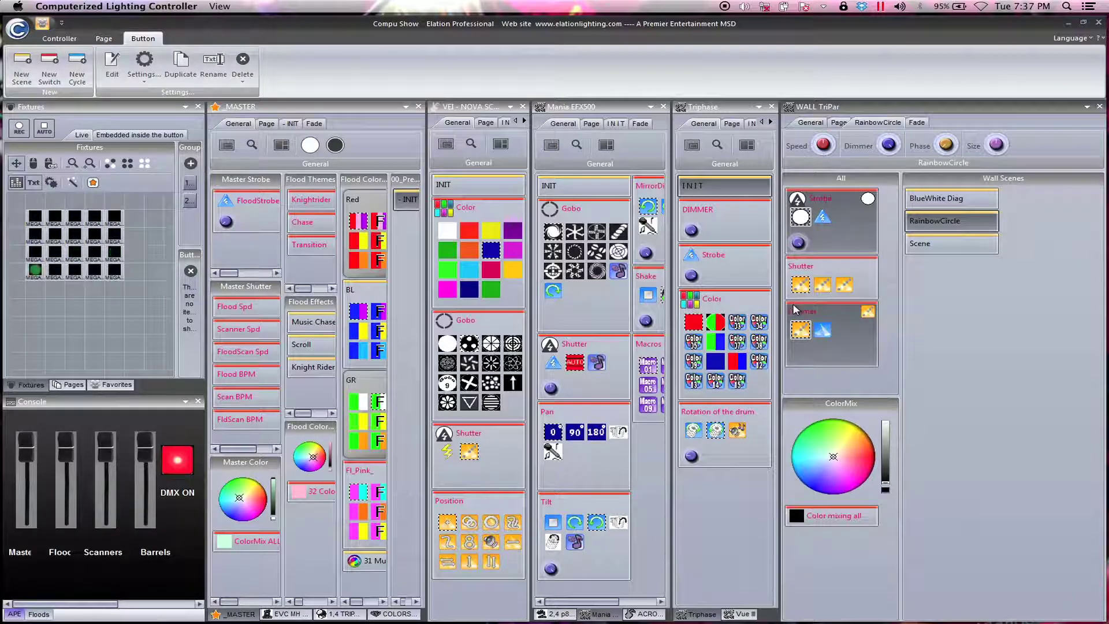
Step: Switch on the WALL TriPar Dimmer linear preset so the fixtures glow green
left_click(821, 329)
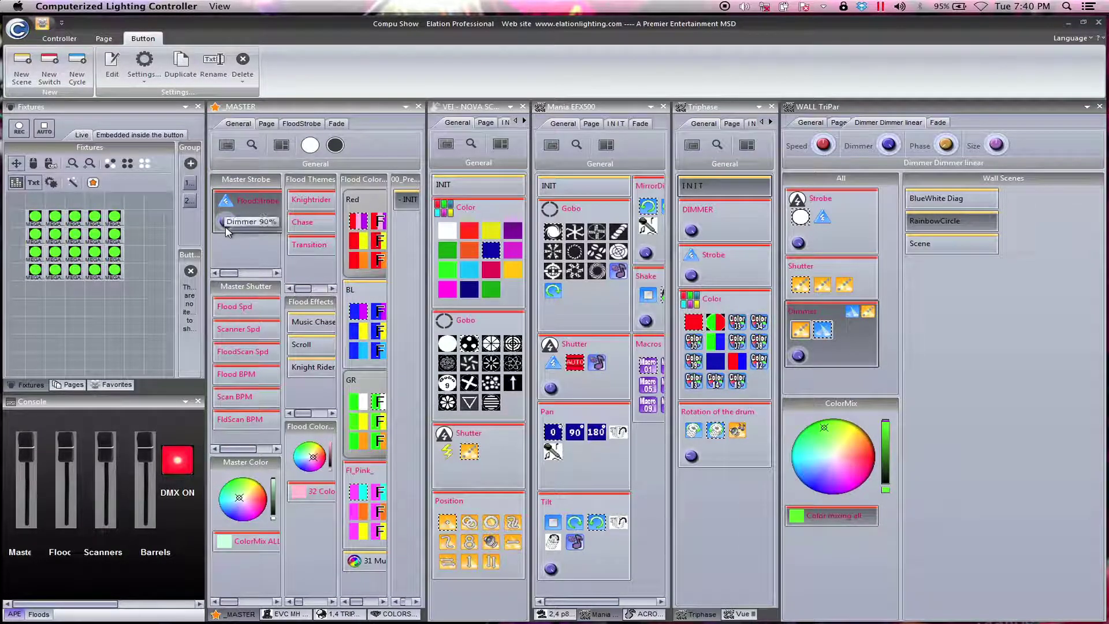
mouse_move(225, 230)
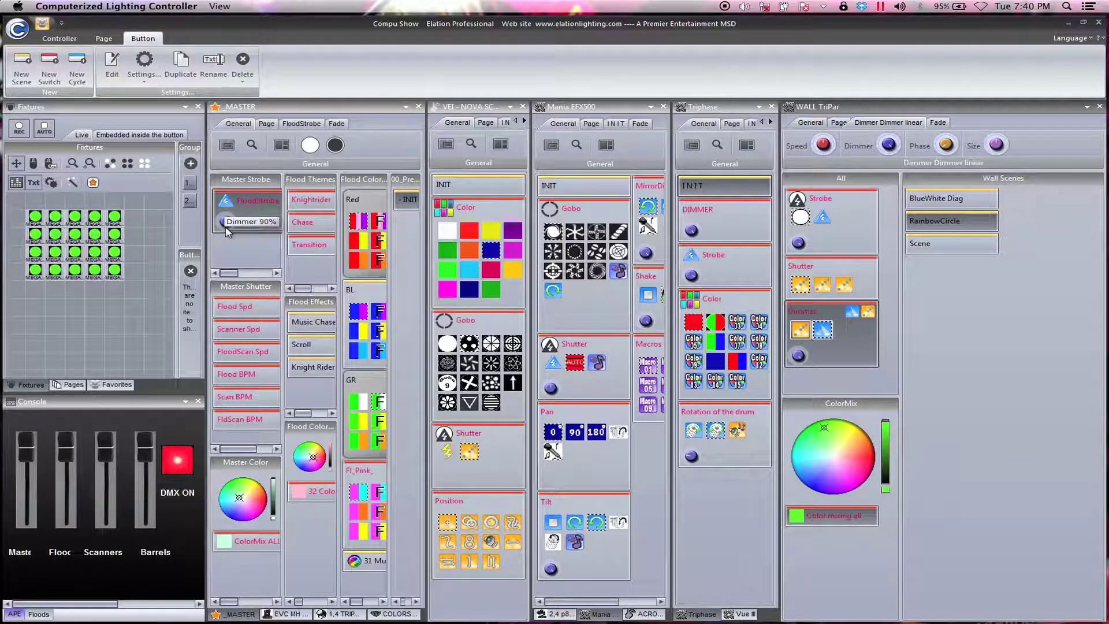